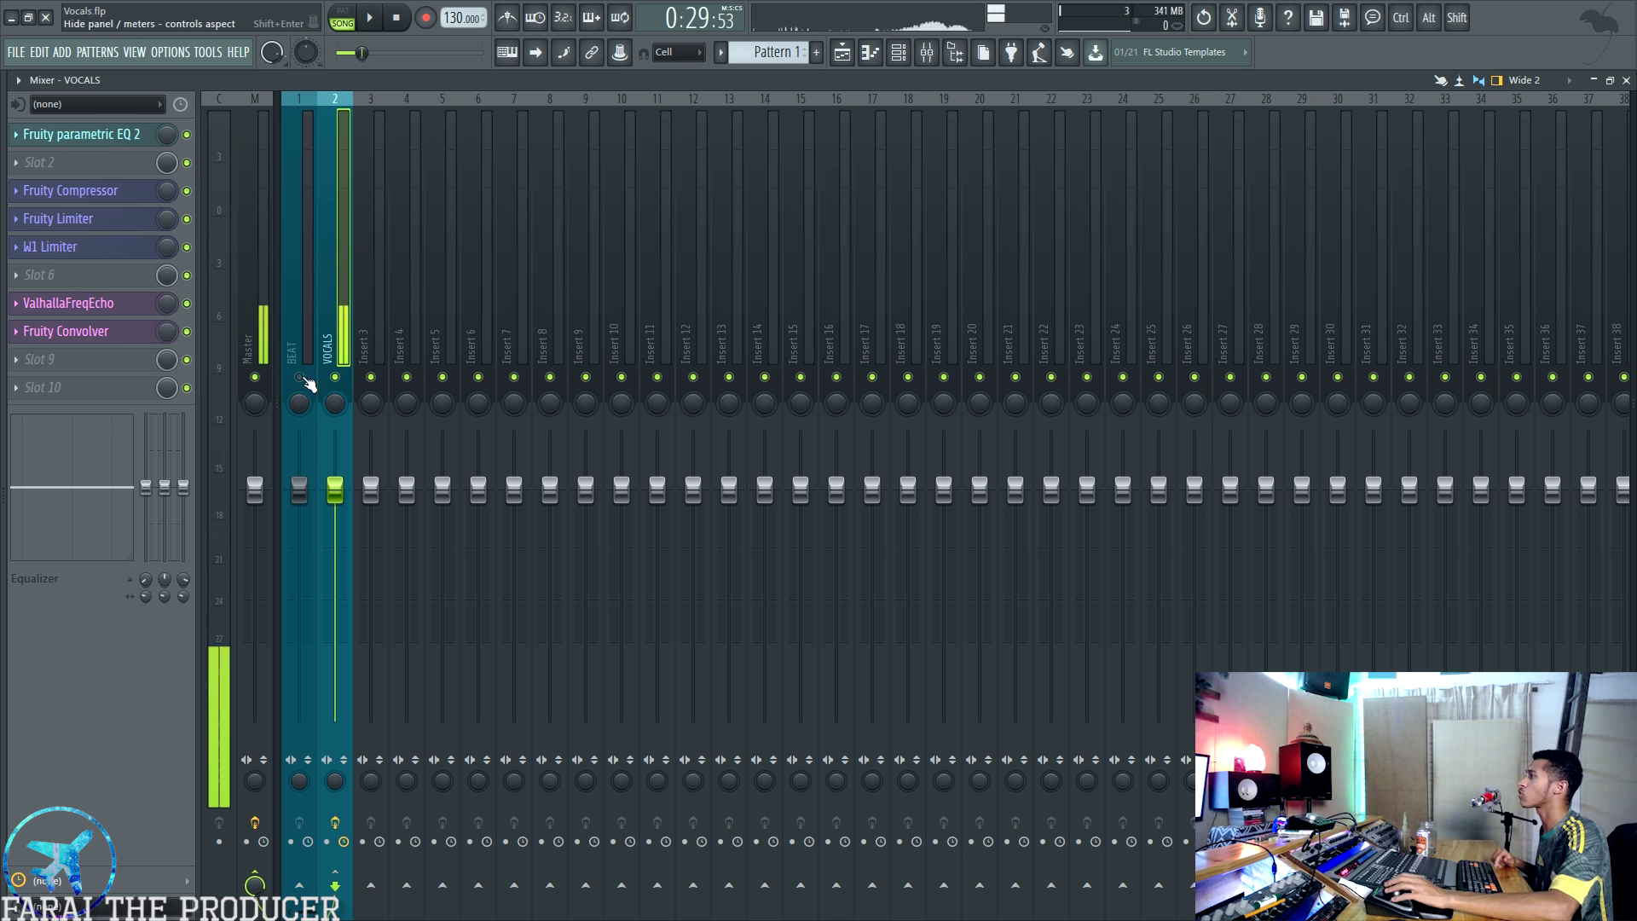
Try lowering the volume faders of the unused inserts 4 to 7 and reset them to their default level
left_click_drag(407, 488, 407, 535)
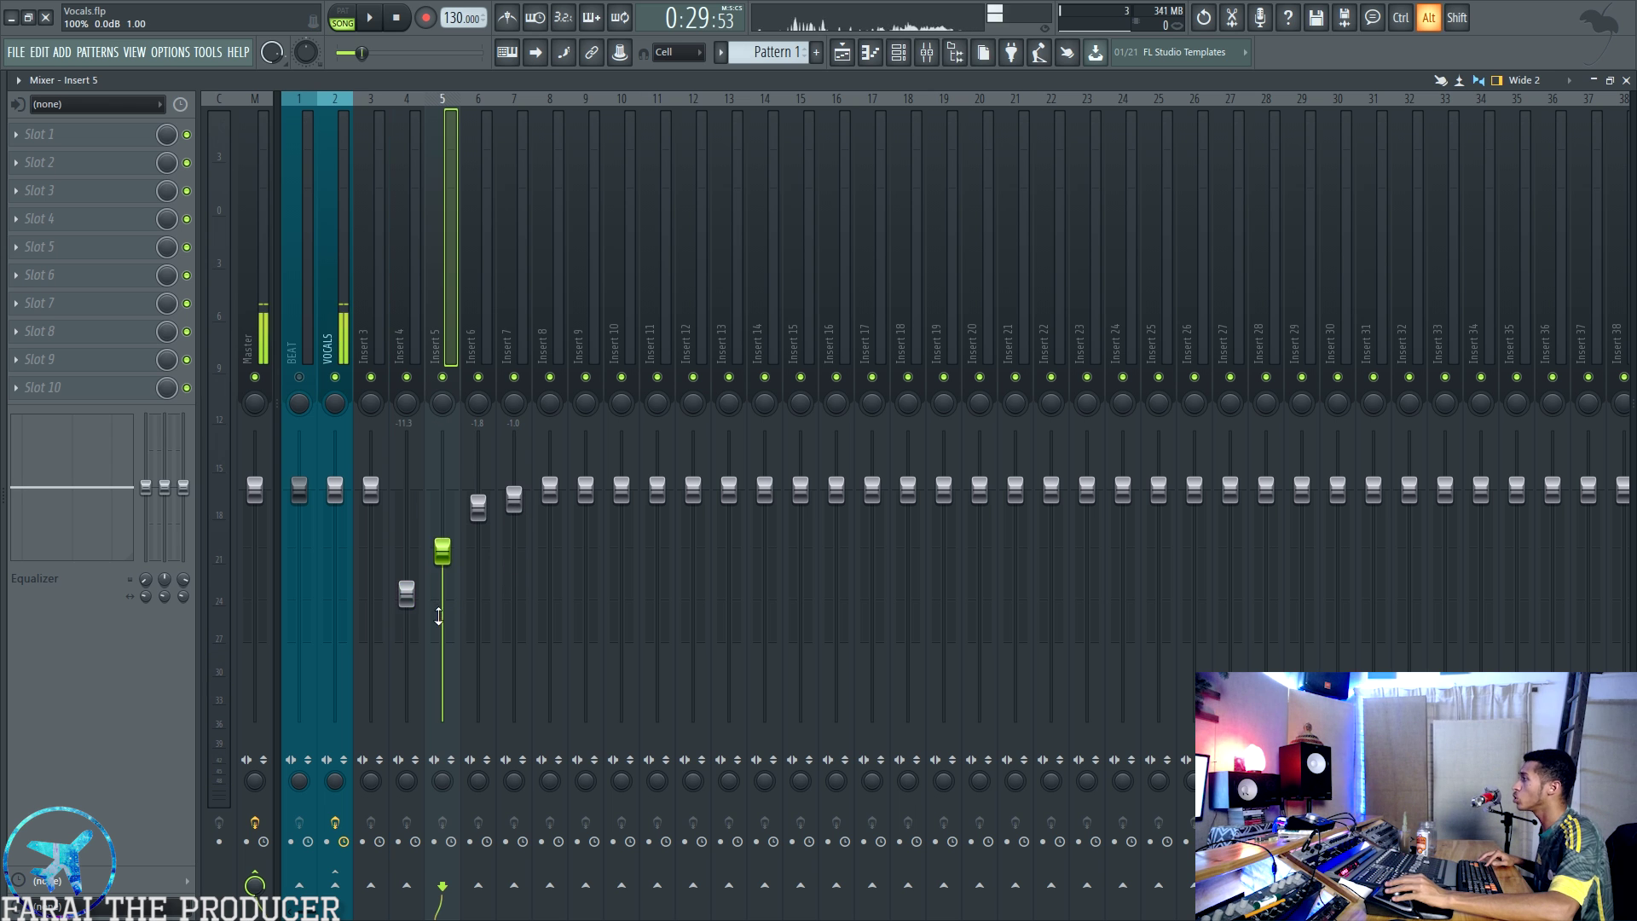
left_click(497, 524)
left_click(518, 247)
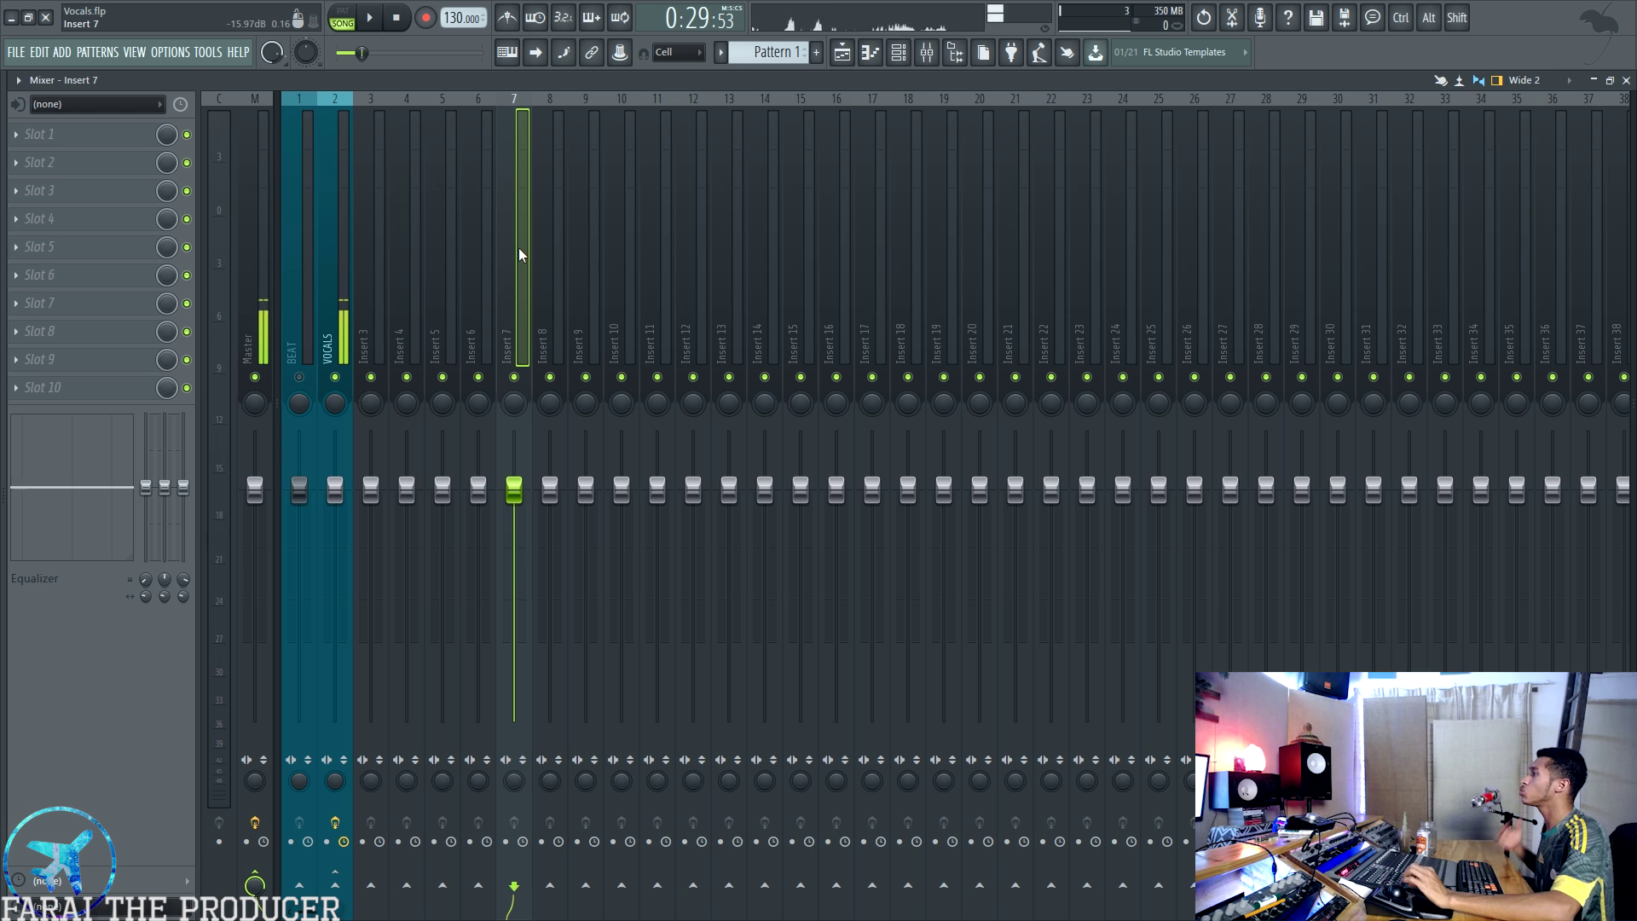
left_click_drag(514, 490, 520, 560)
left_click(520, 560, "alt")
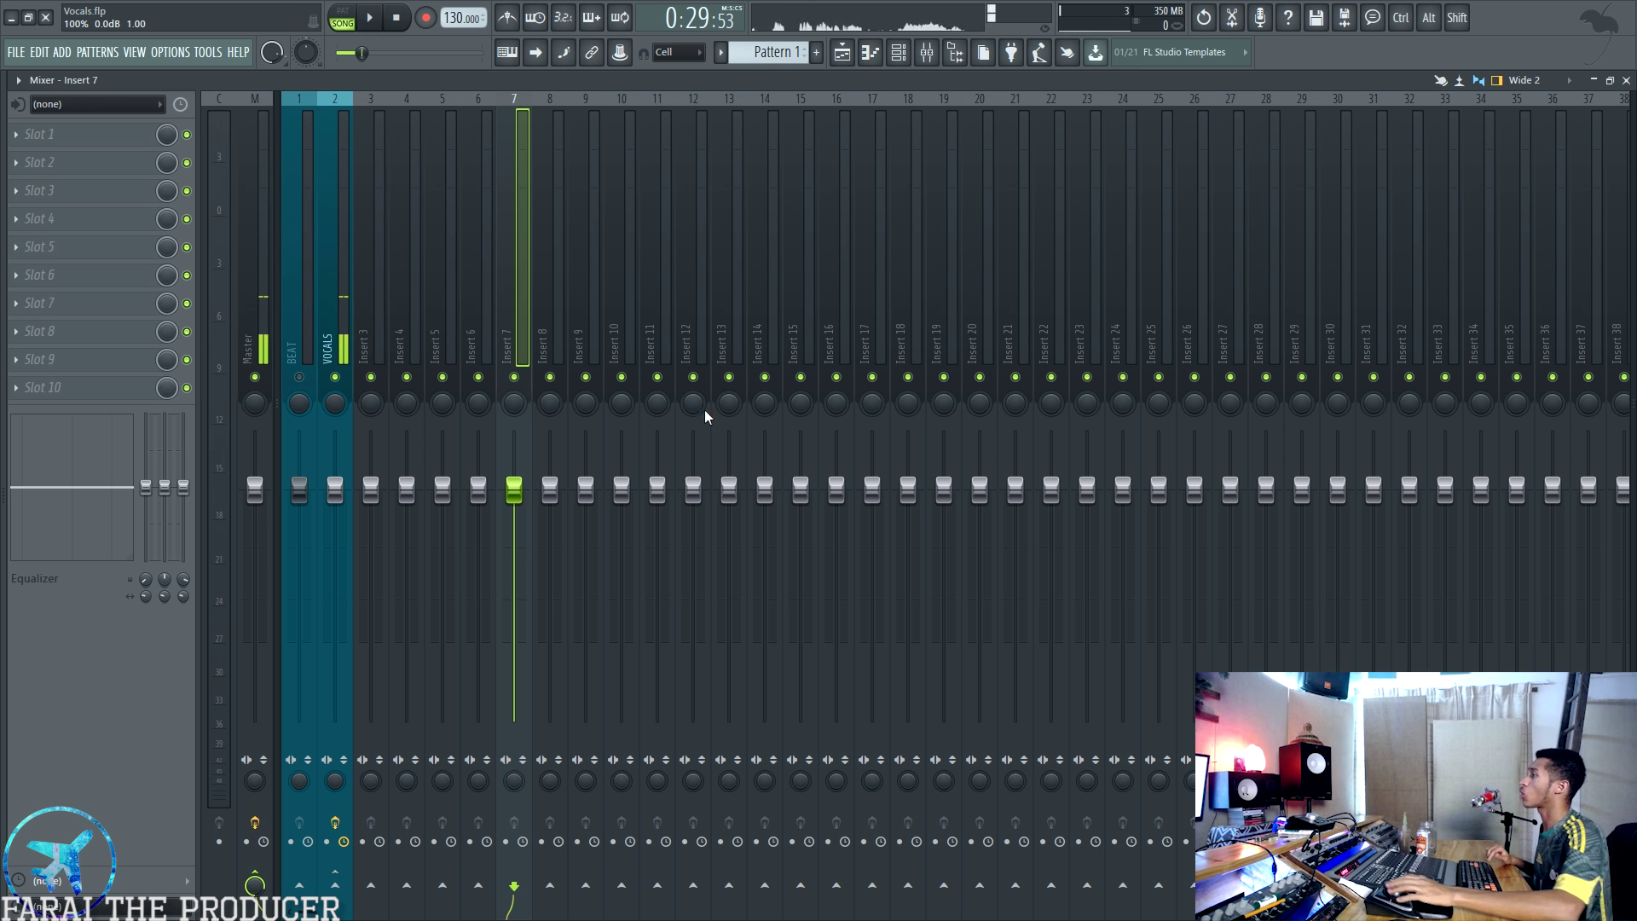
Unmute the BEAT mixer track, play the song to hear it against the vocals, and lower the BEAT fader
left_click(349, 224)
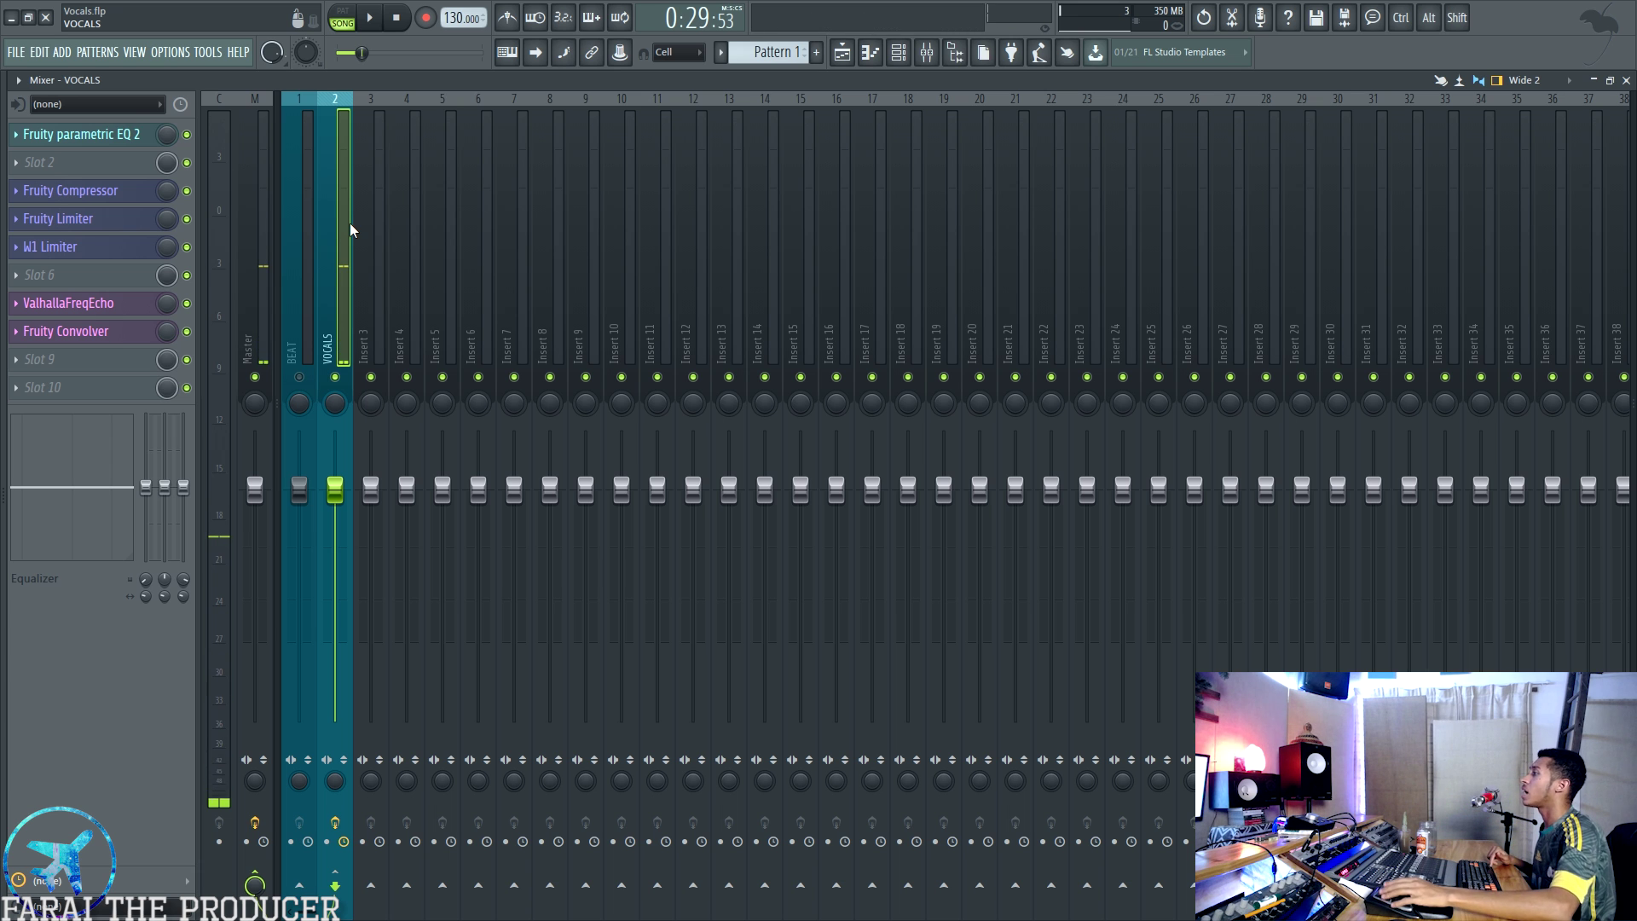
left_click(299, 377)
left_click(311, 279)
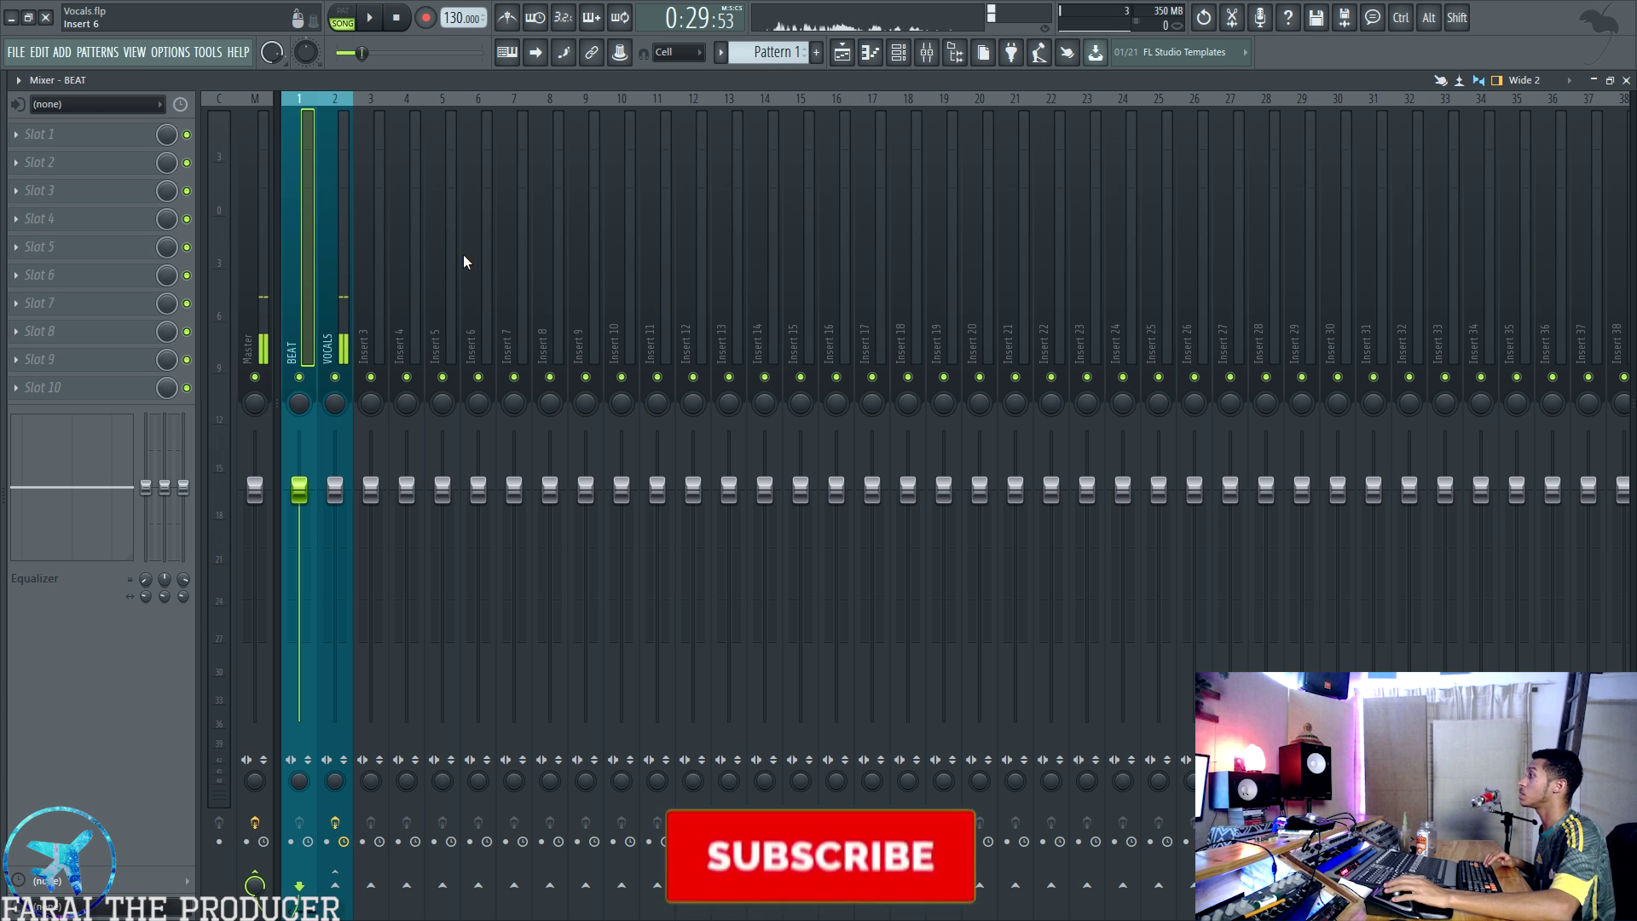
key("space")
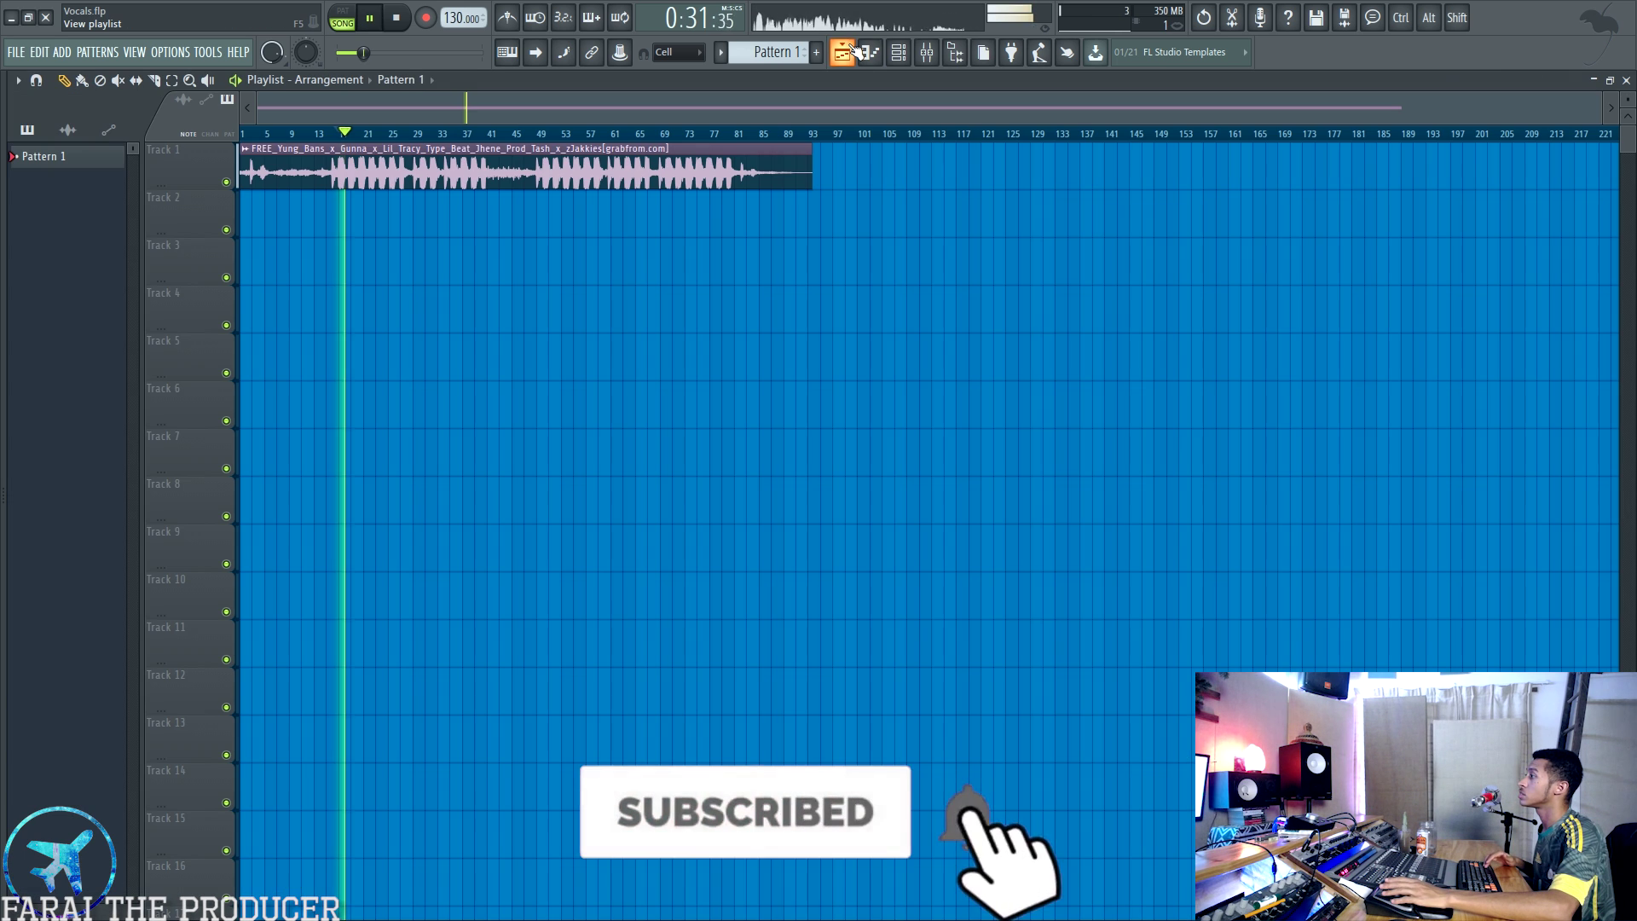
left_click(924, 55)
left_click(924, 54)
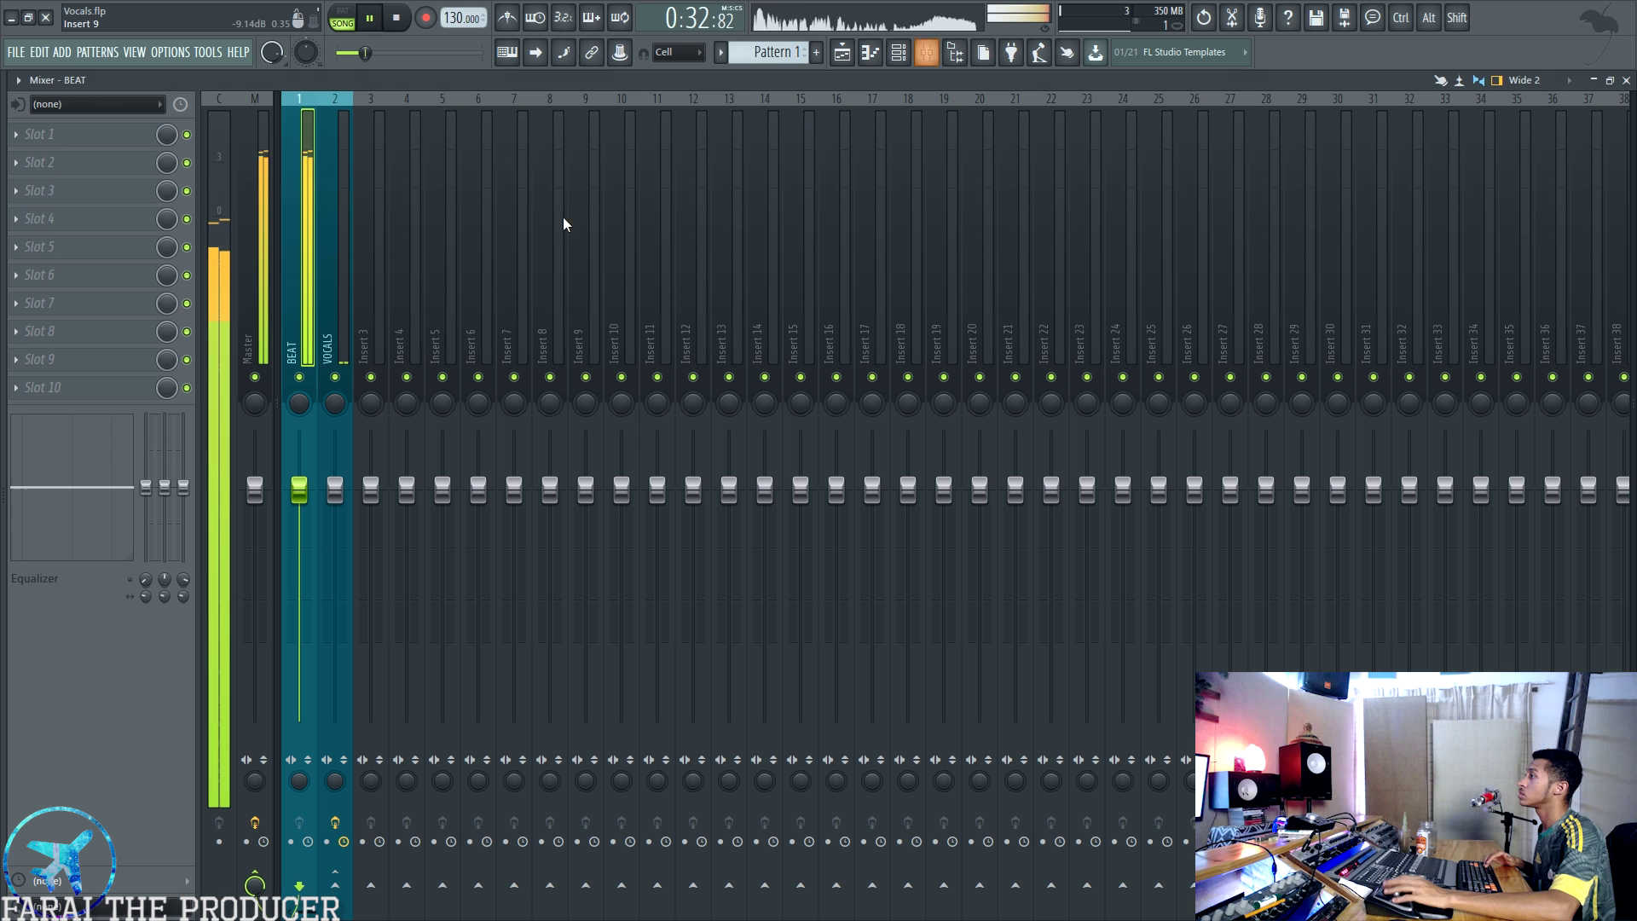
key("space")
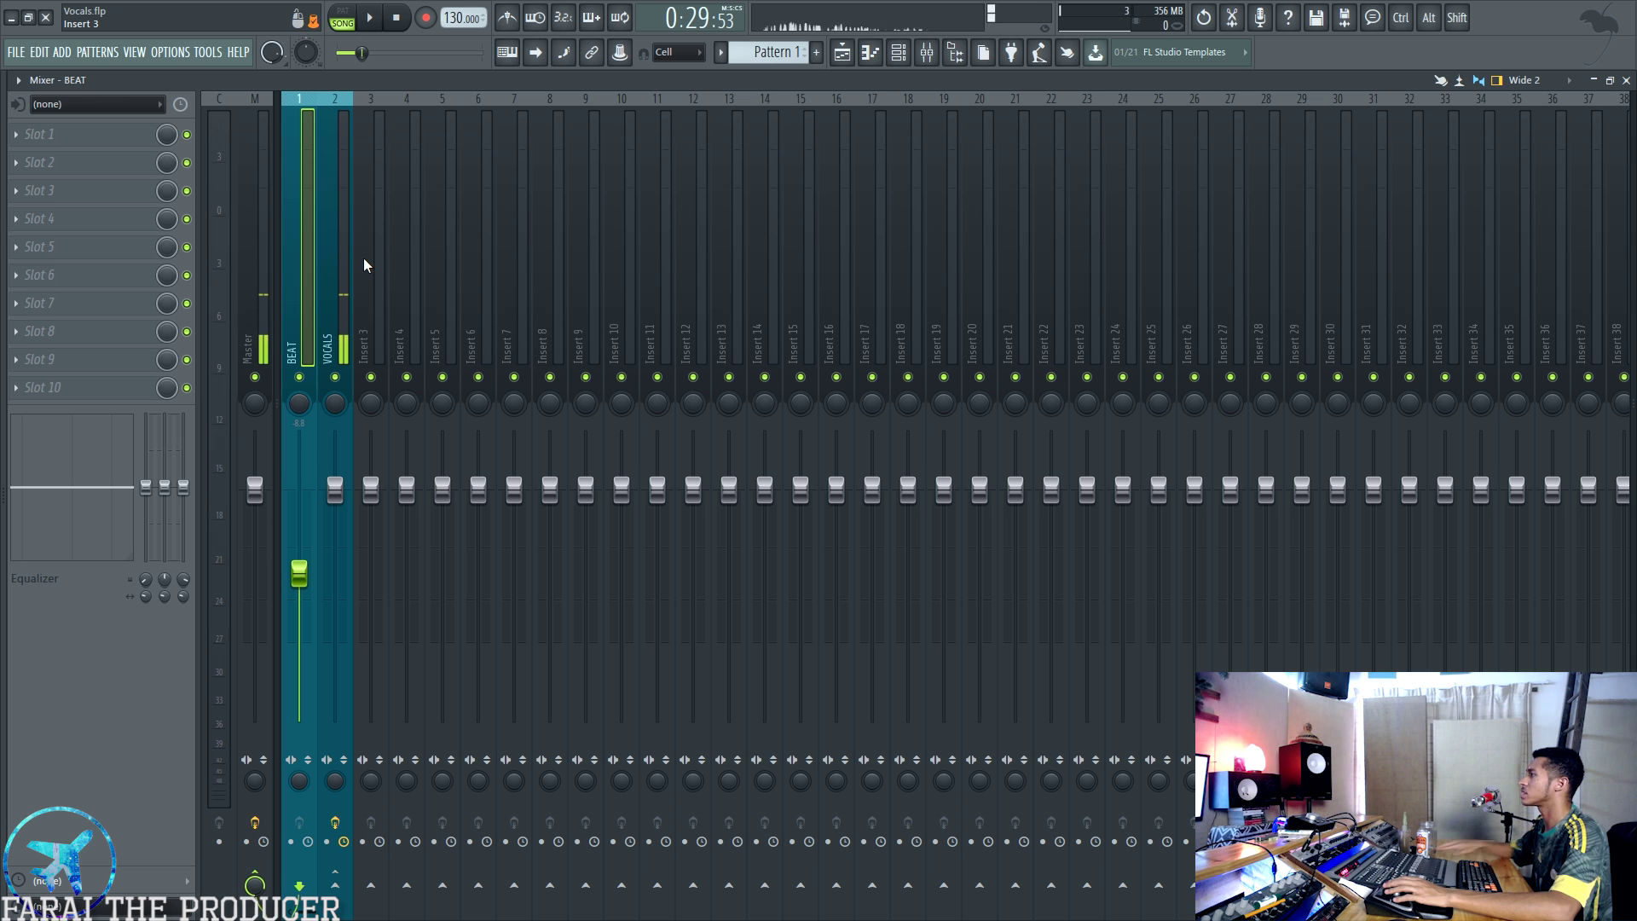
Play the song to check the lowered beat against the vocals, and select the VOCALS mixer track
key("space")
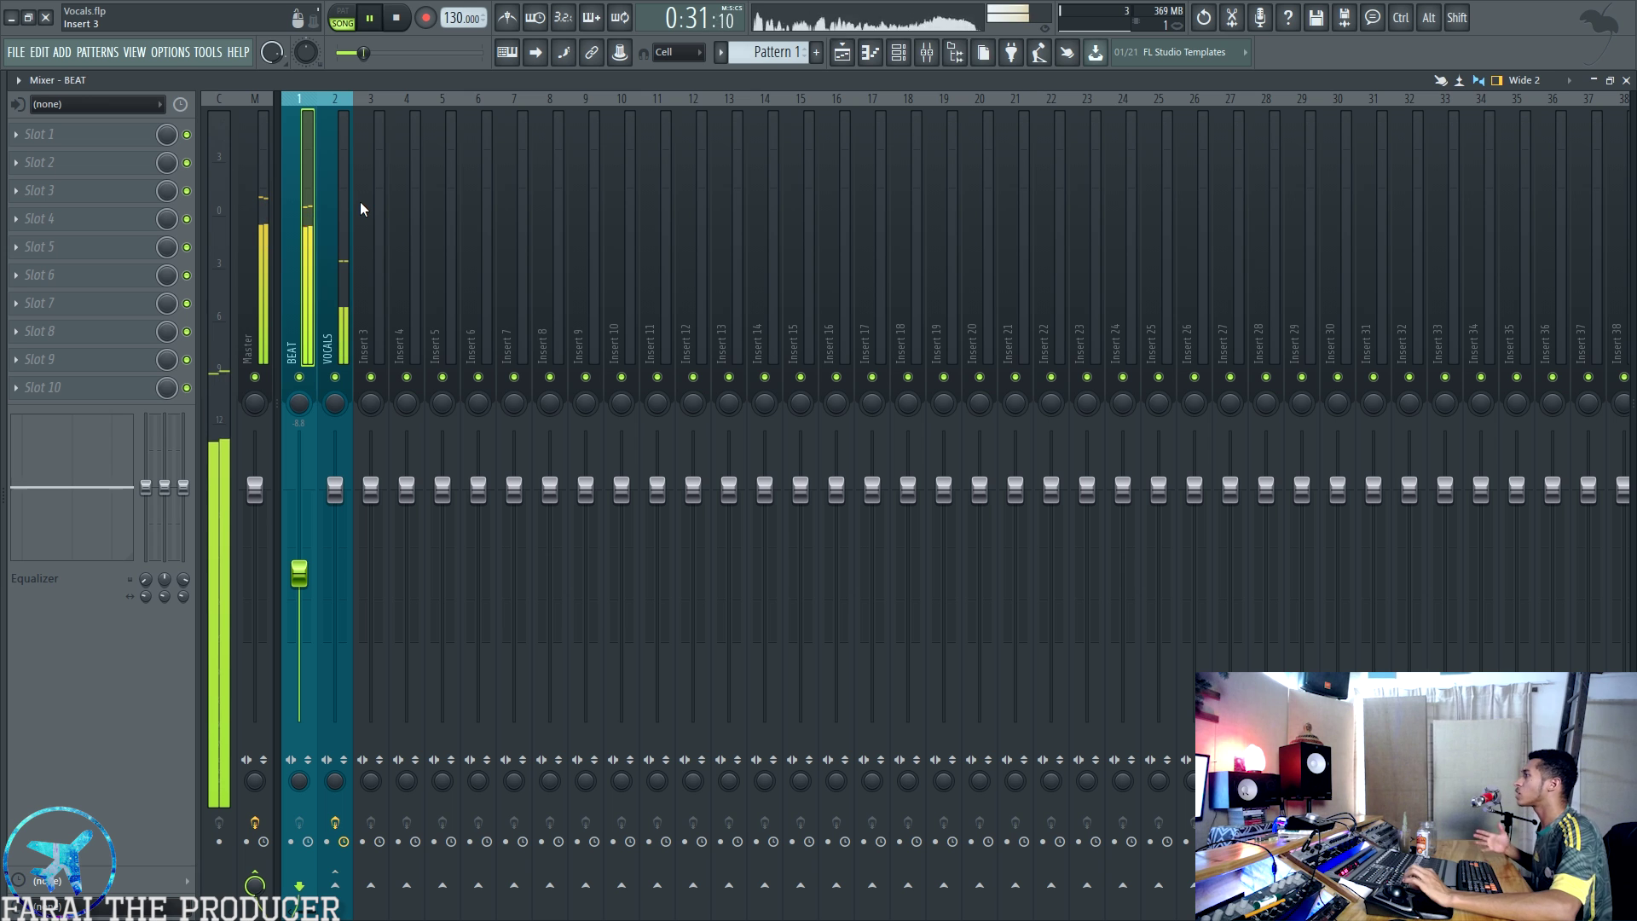
left_click(355, 209)
left_click(346, 232)
key("space")
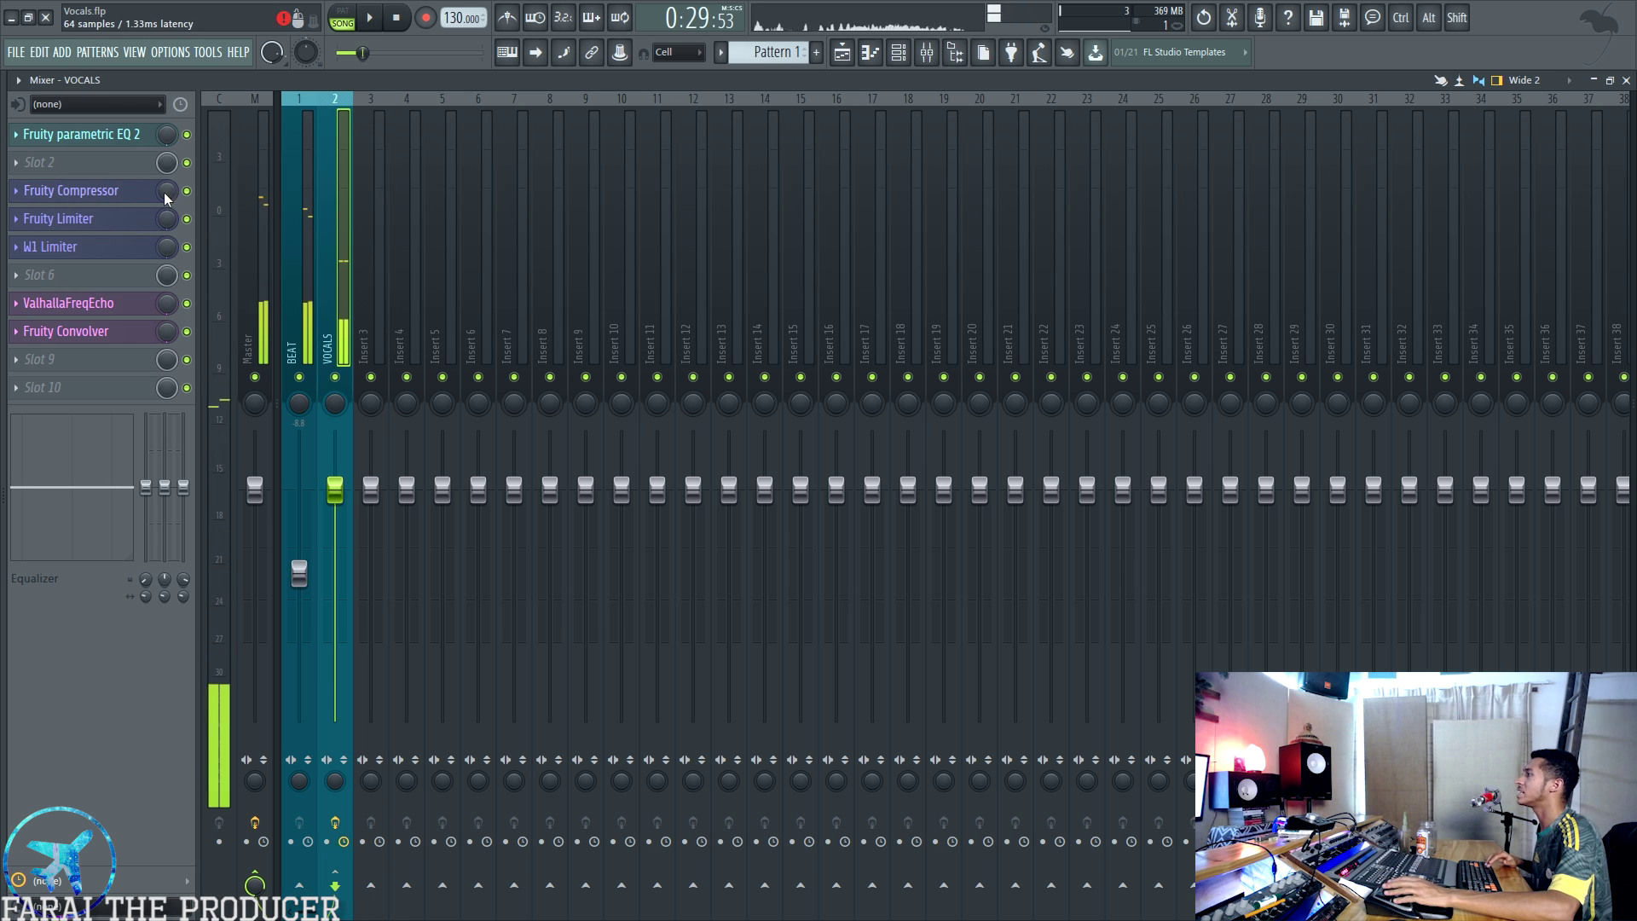
Try a gain of 11.5 dB in the VOCALS Fruity Compressor during playback, and restore its gain and mix level
left_click(119, 191)
left_click_drag(910, 228, 911, 188)
key("space")
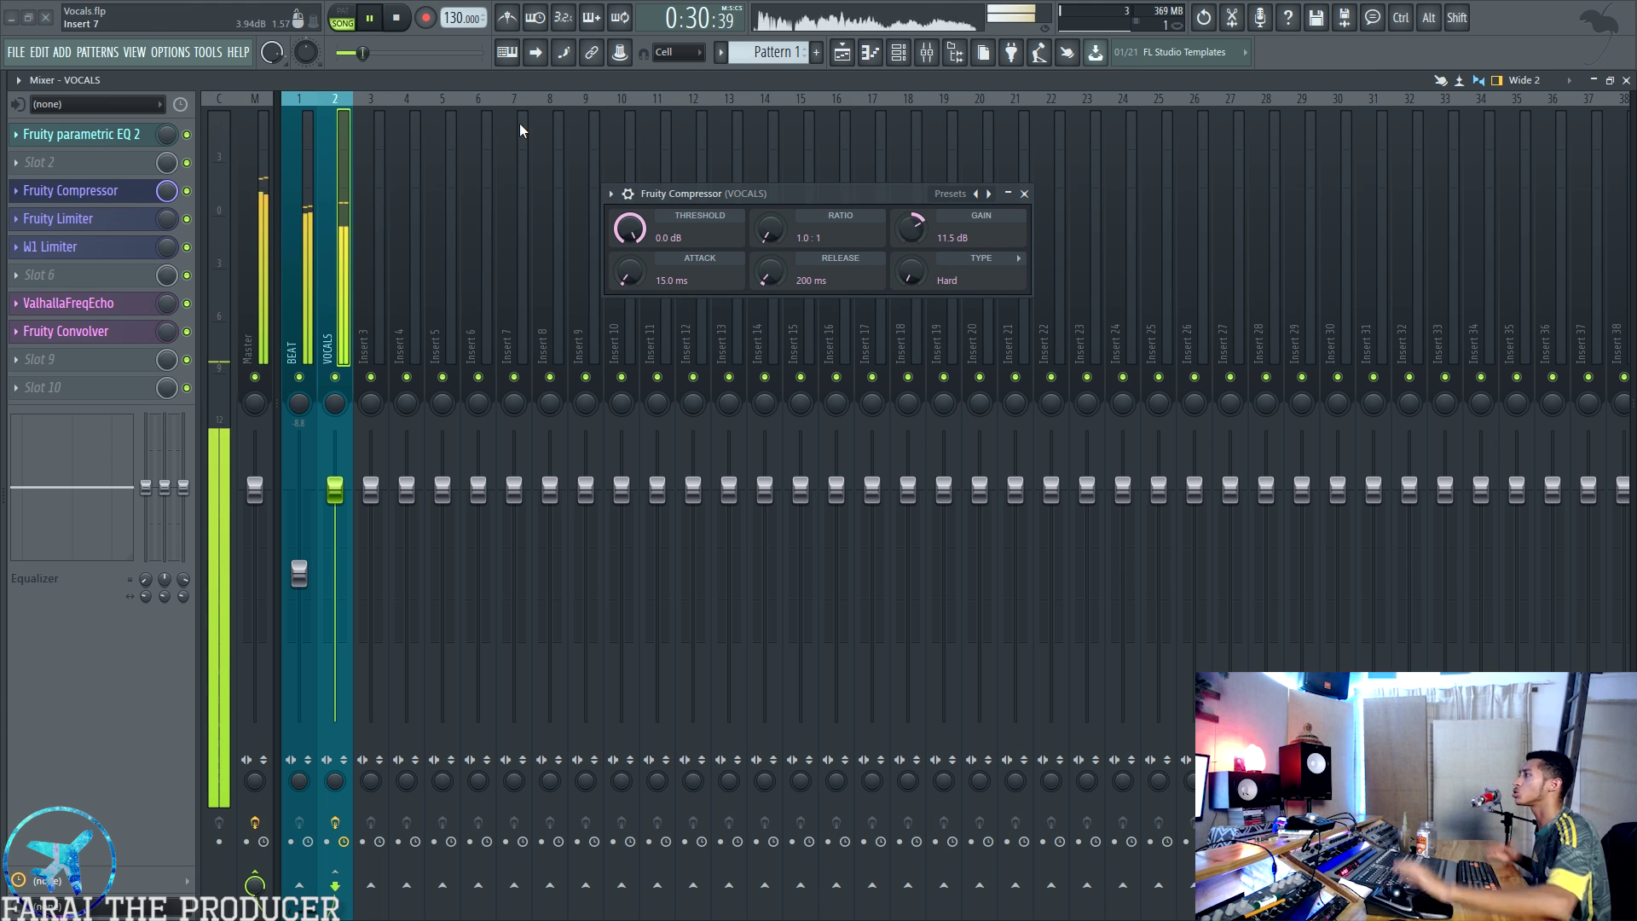
key("space")
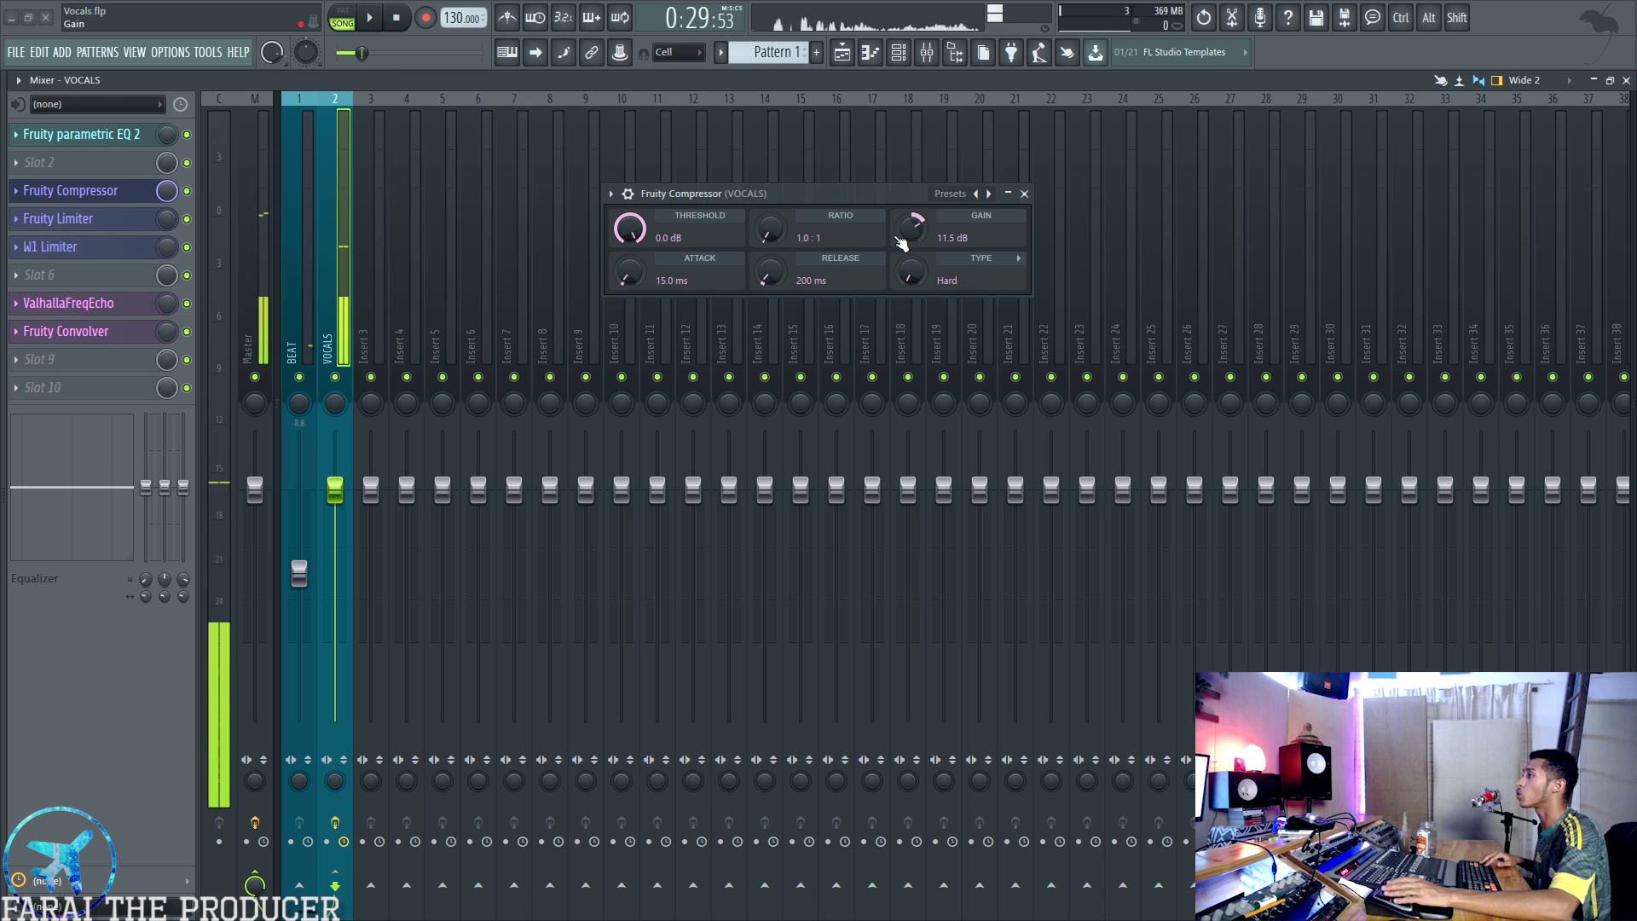
key("ctrl+z")
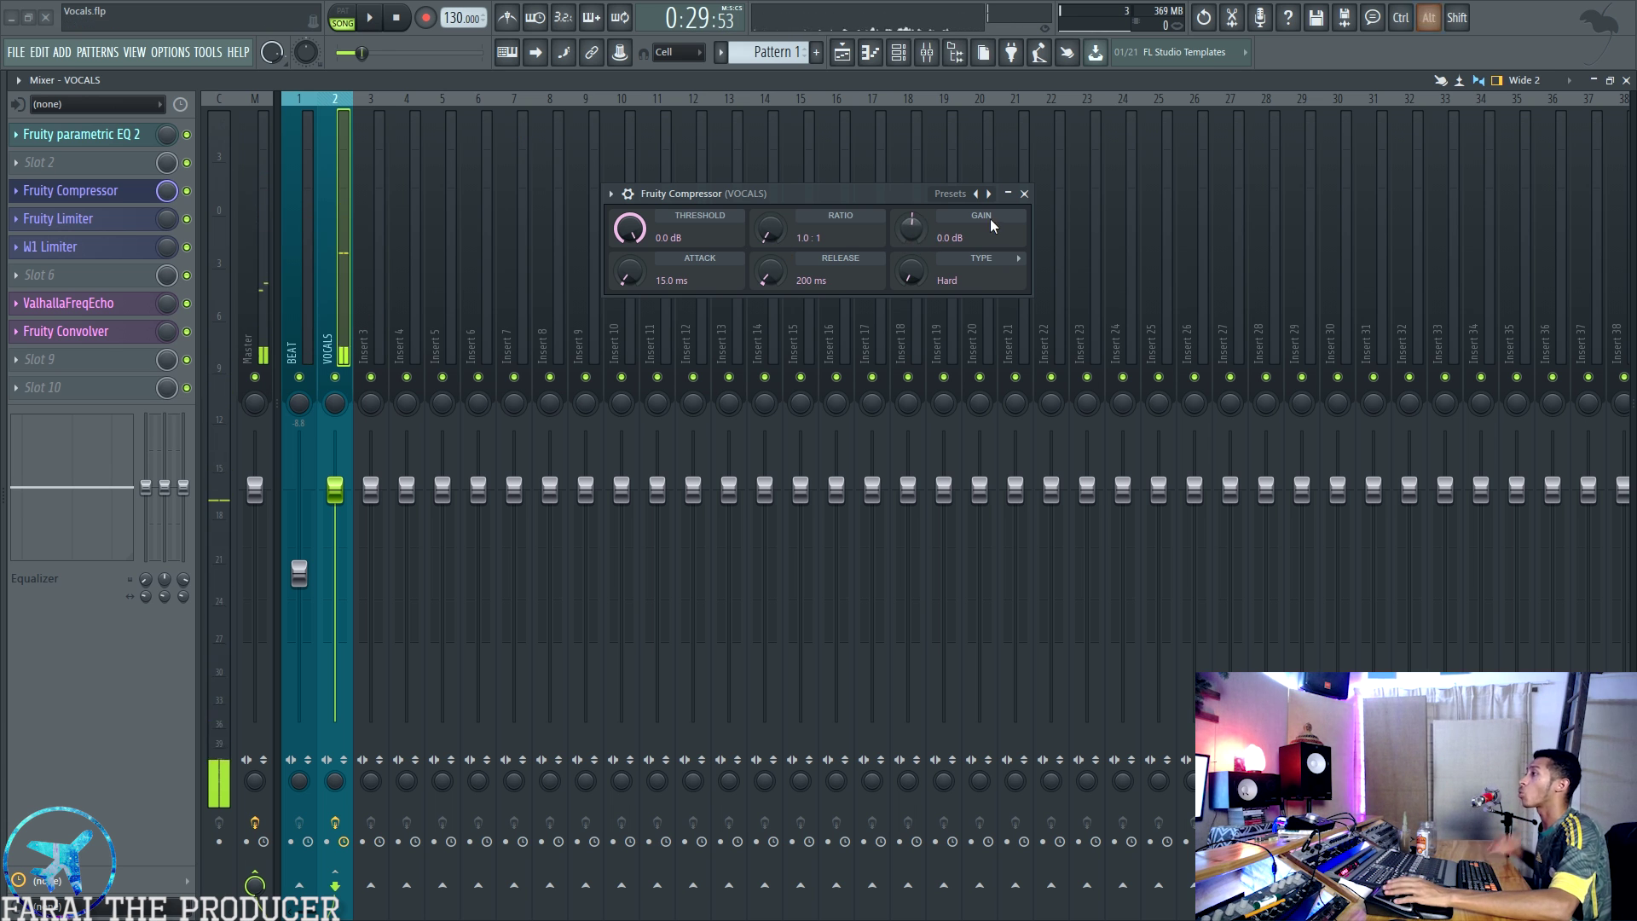
left_click(165, 187)
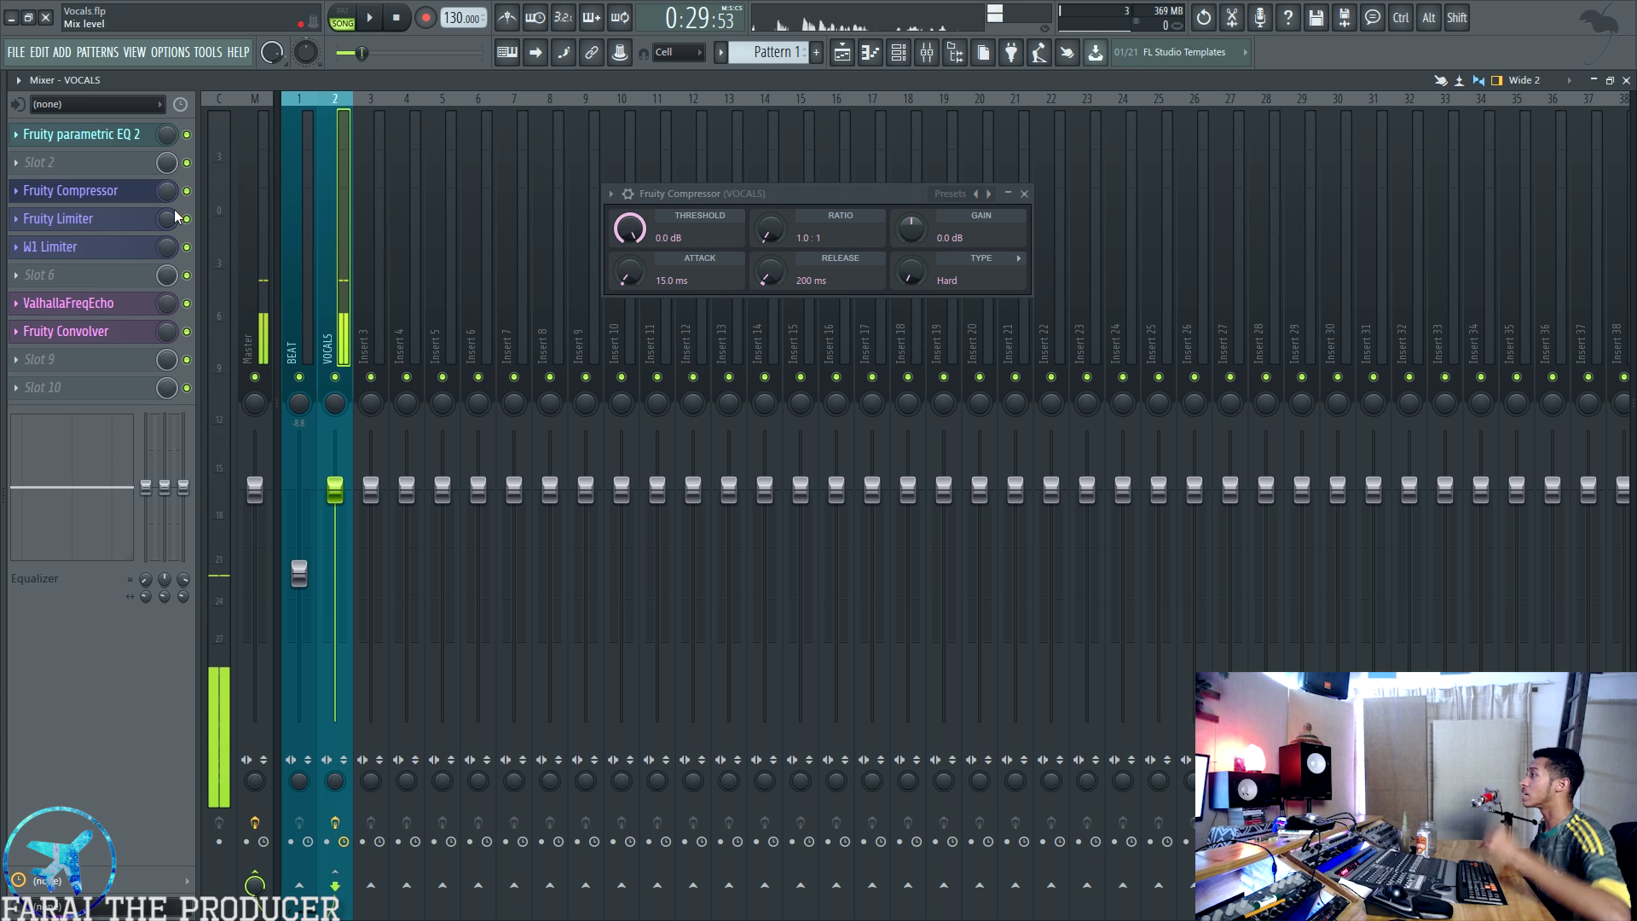
Close the compressor window and rename the Fruity parametric EQ 2 on the VOCALS track to EQ
left_click(130, 140)
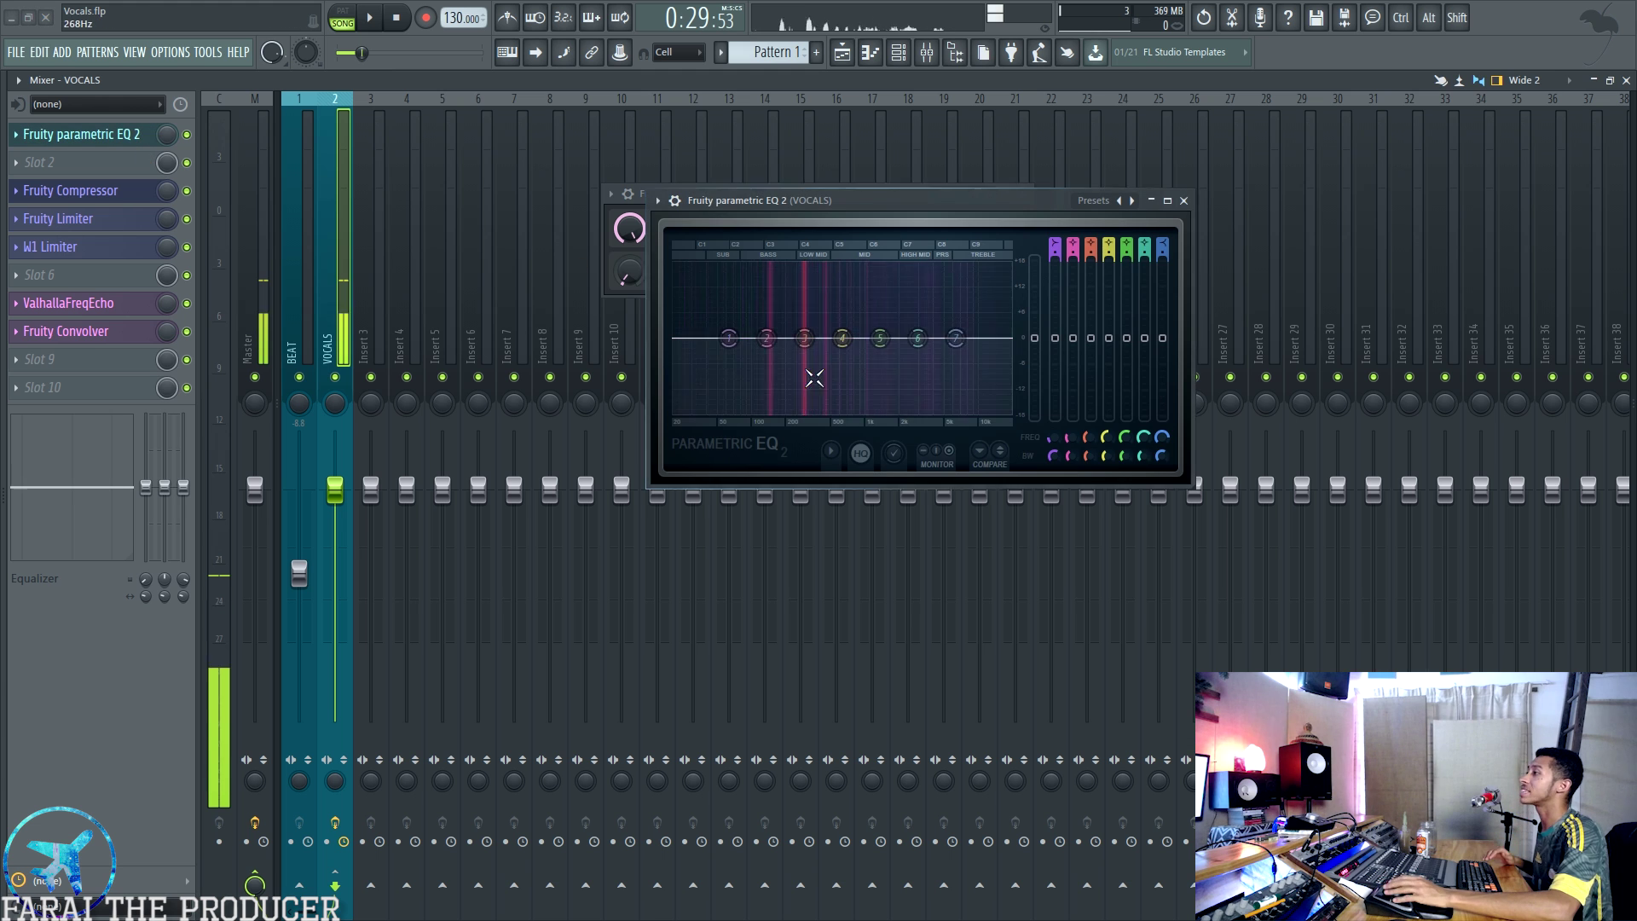
left_click(1183, 201)
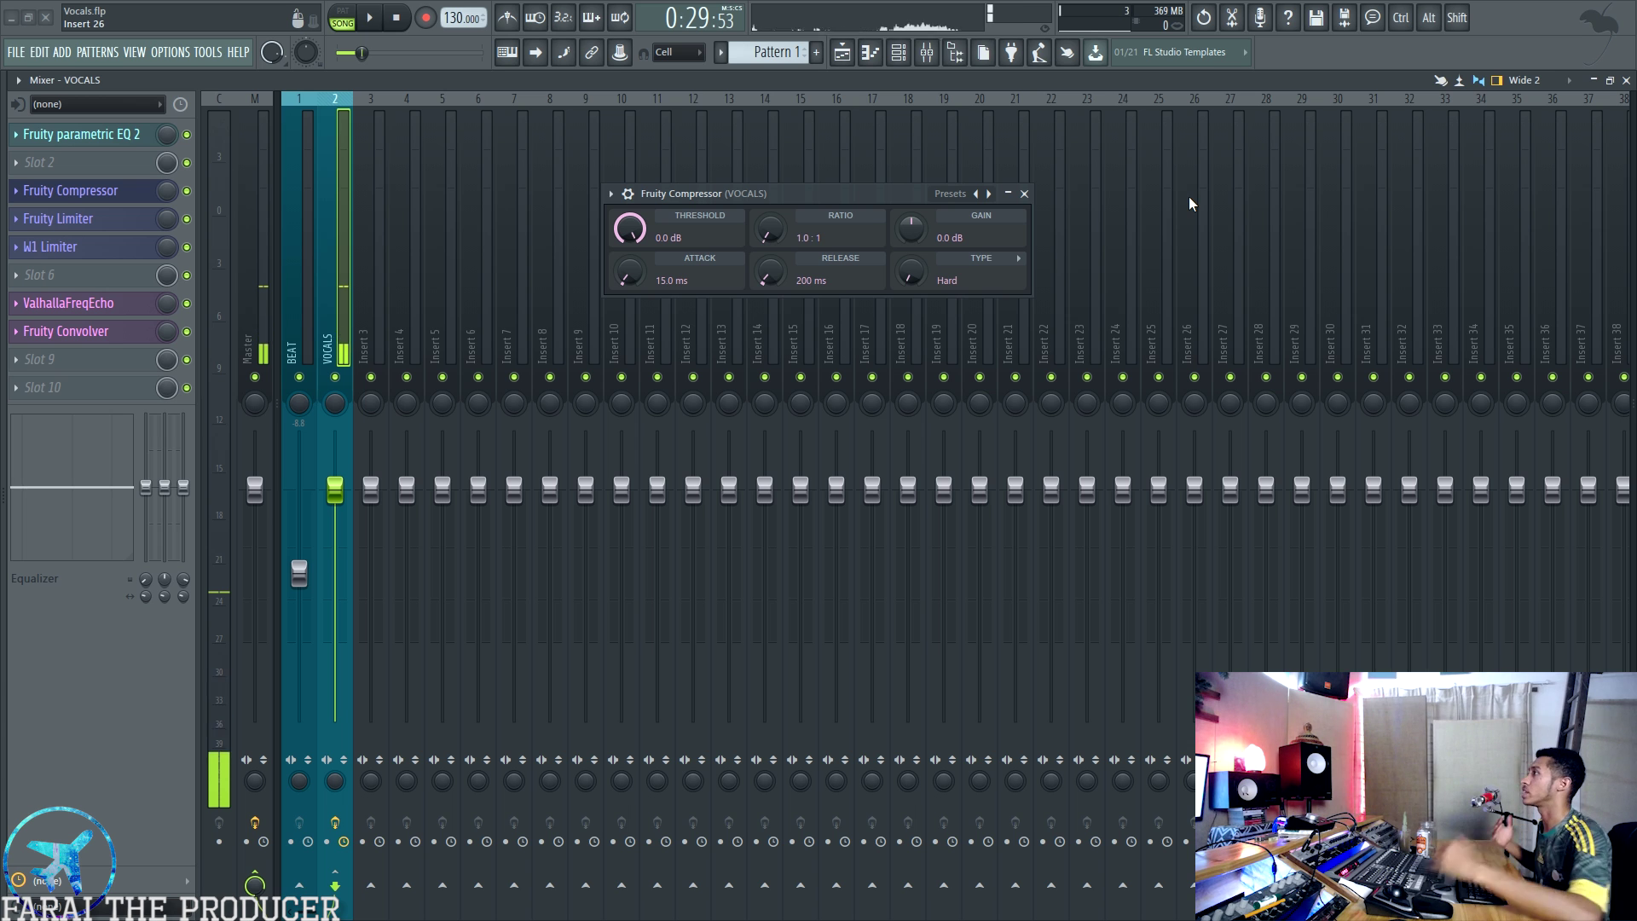
left_click(1024, 193)
left_click(85, 135)
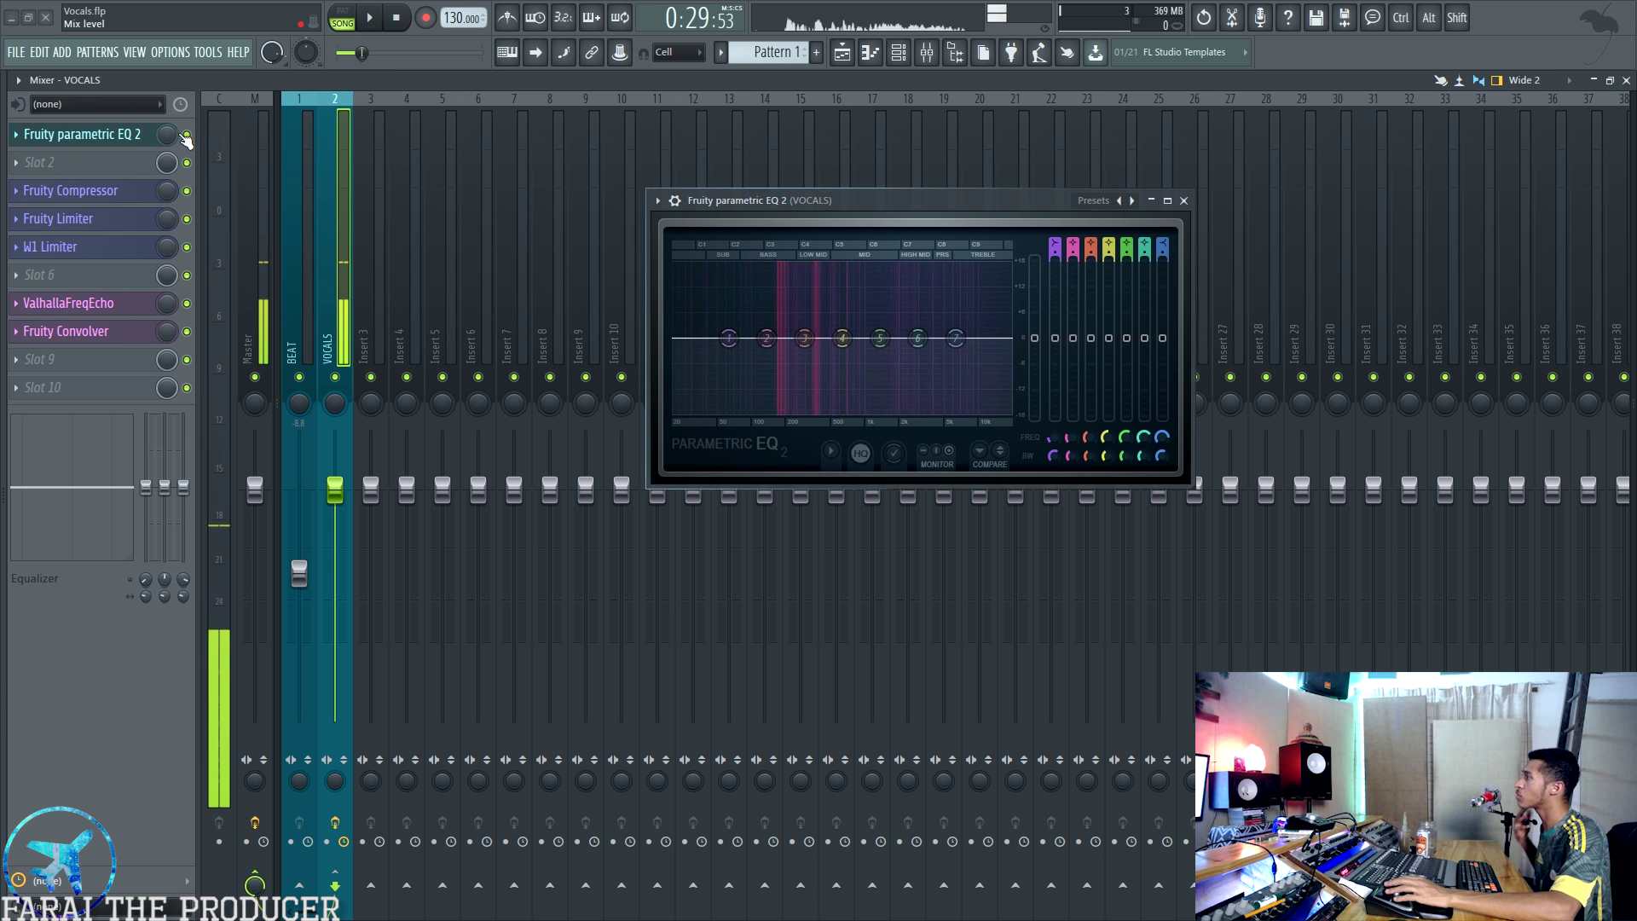
key("F2")
type("EQ")
key("Return")
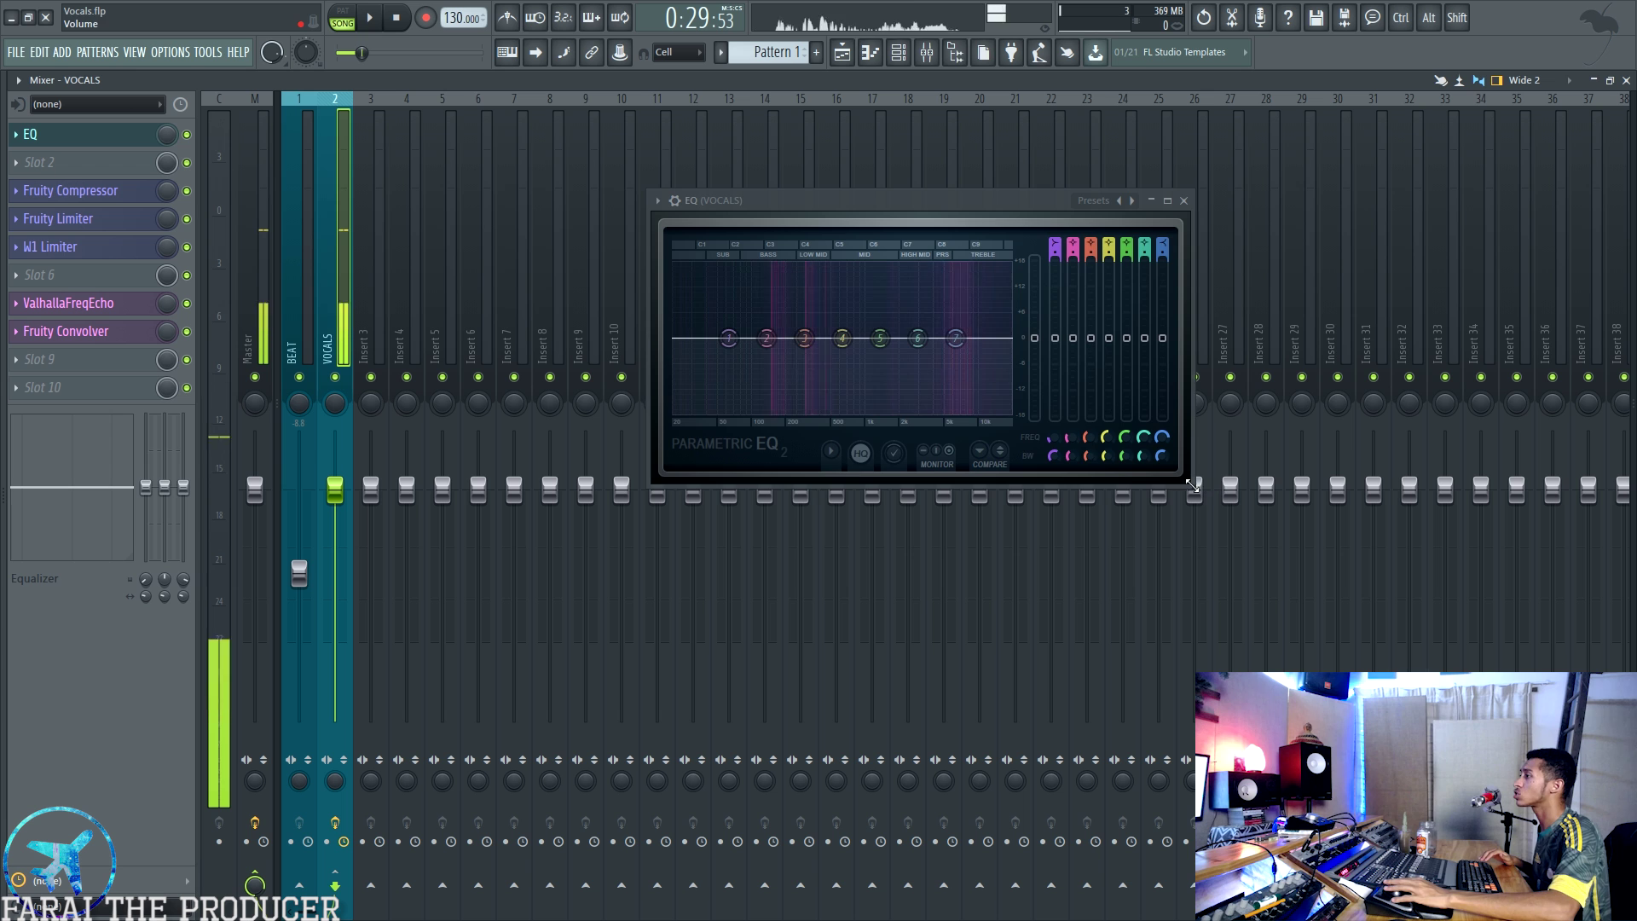
Enlarge and reposition the EQ window, and make band 1 a high-pass filter with a steeper slope
left_click_drag(1192, 484, 1493, 637)
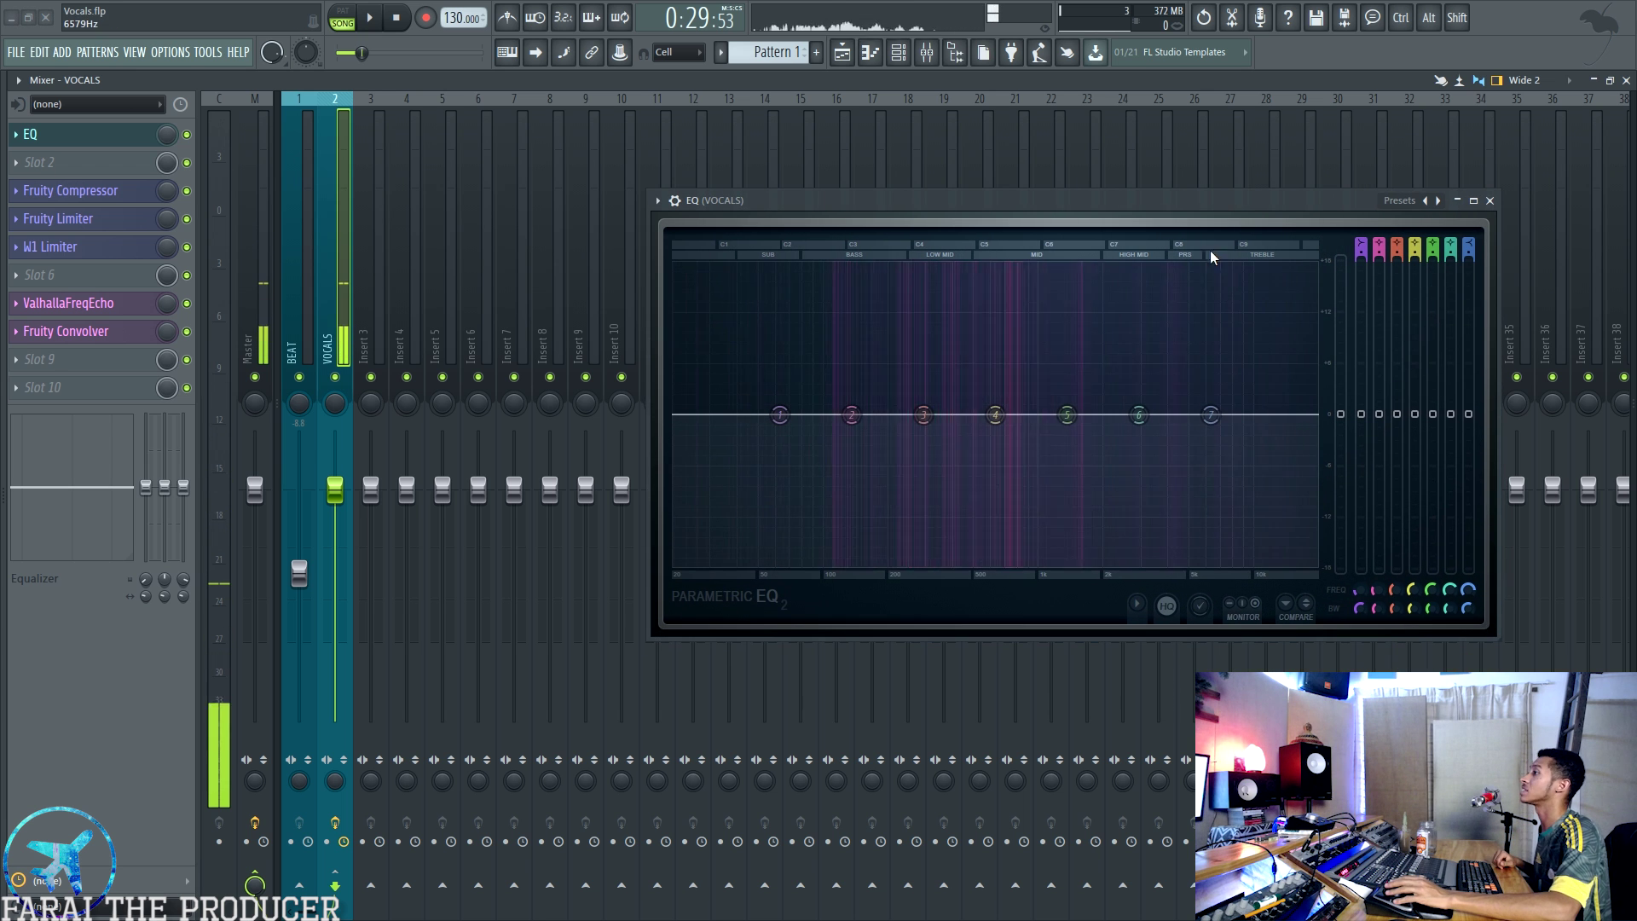
left_click_drag(1189, 206, 1092, 180)
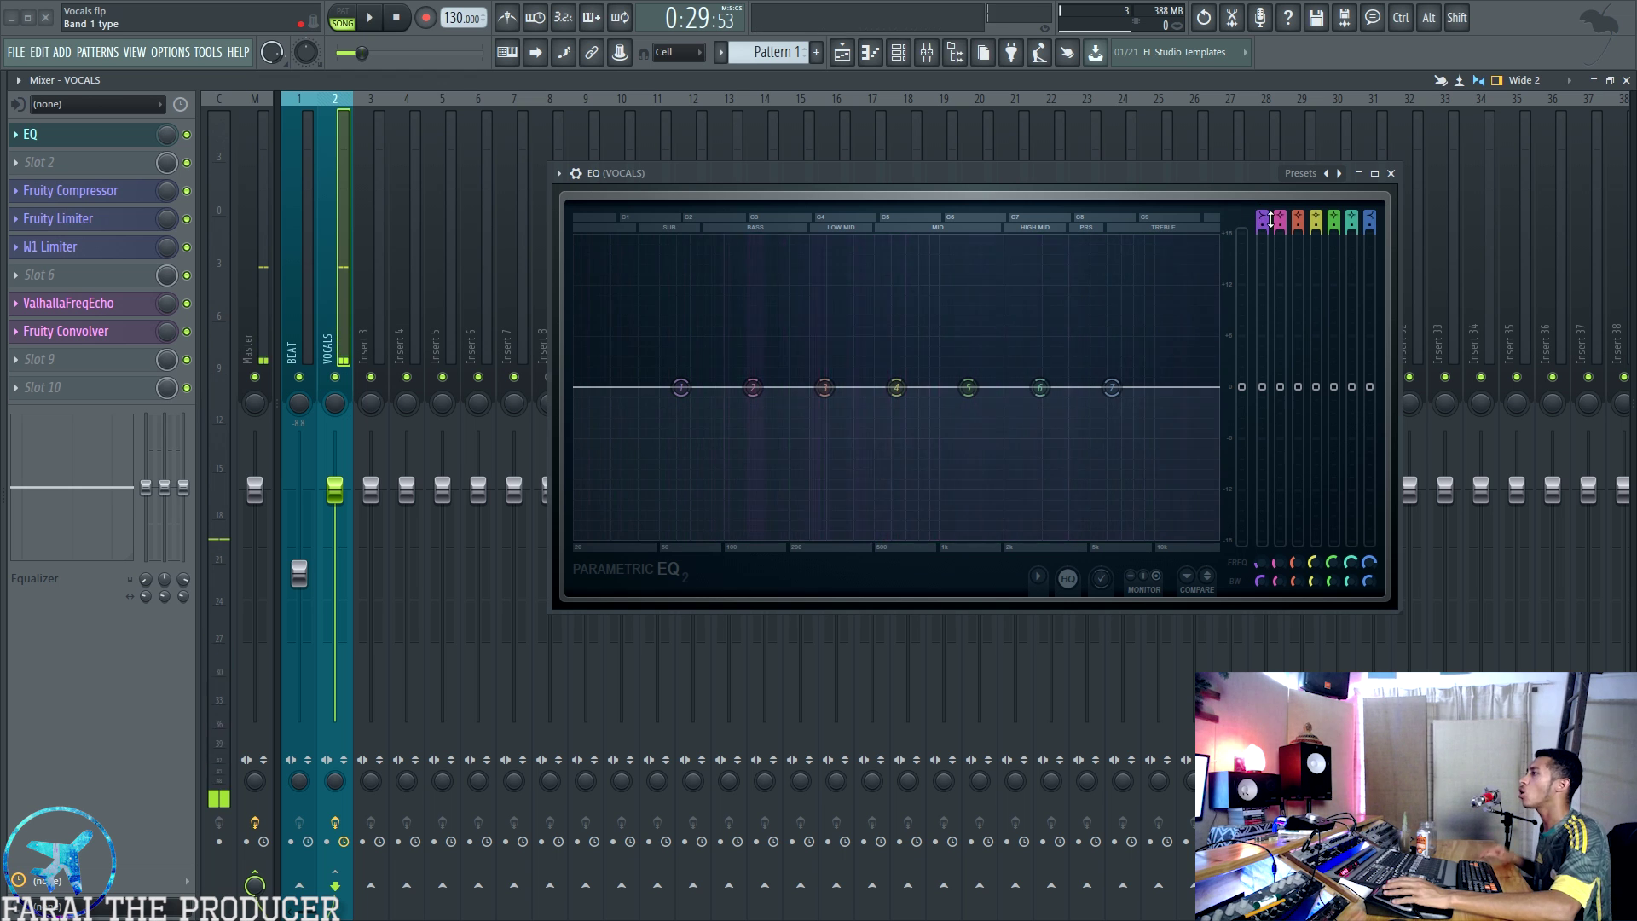
left_click_drag(1263, 215, 1264, 245)
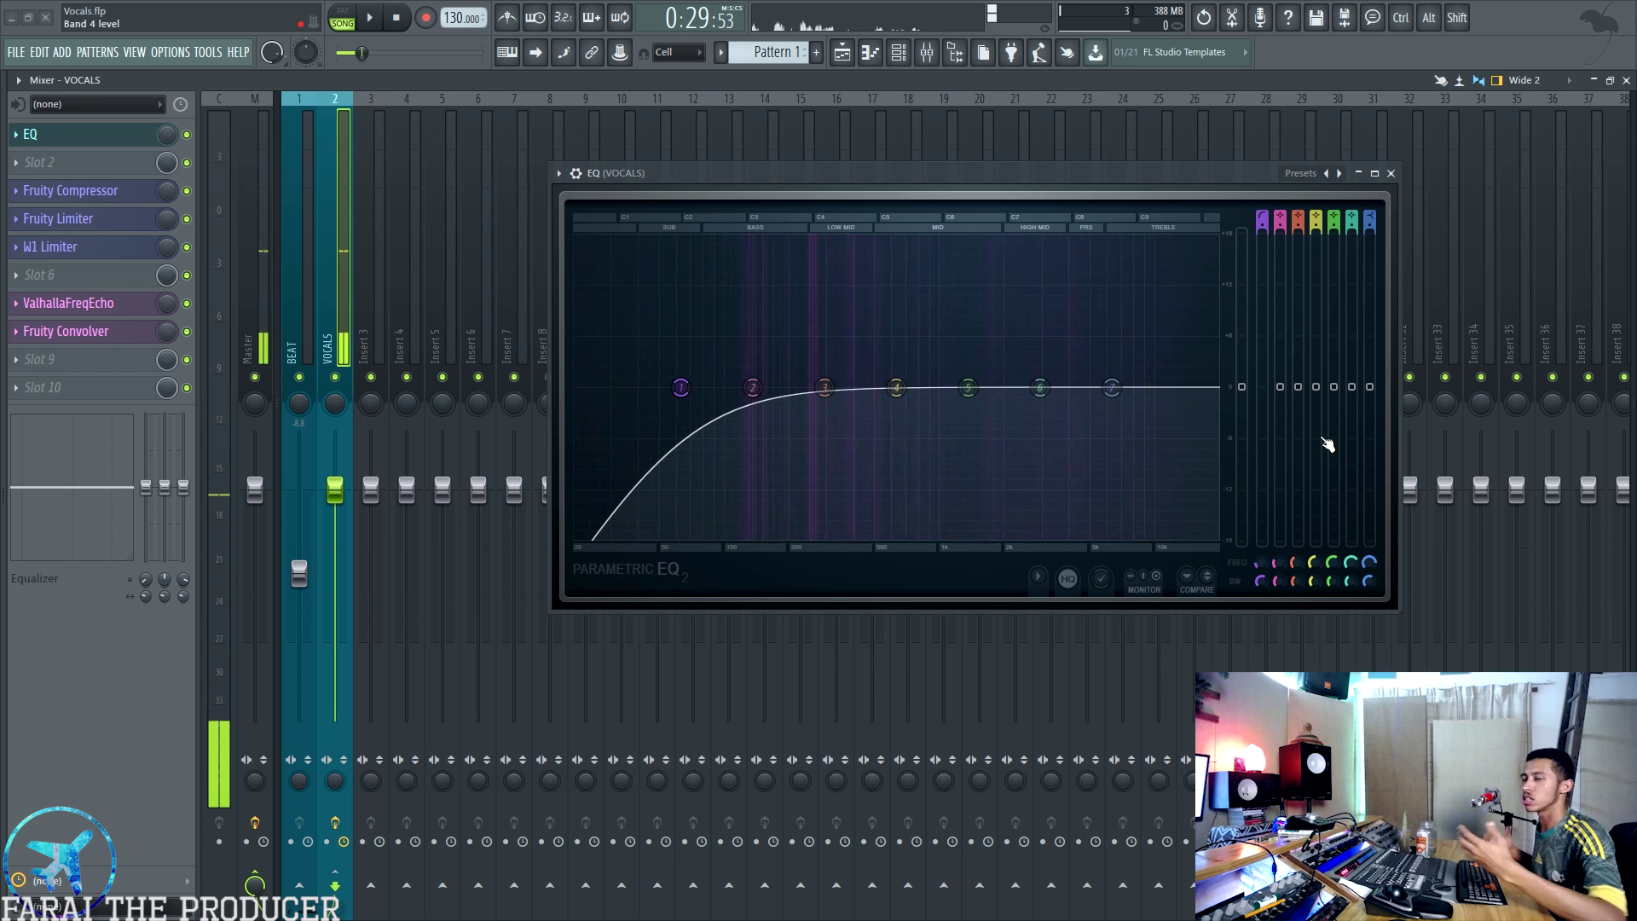
scroll(1260, 585, "down", 4)
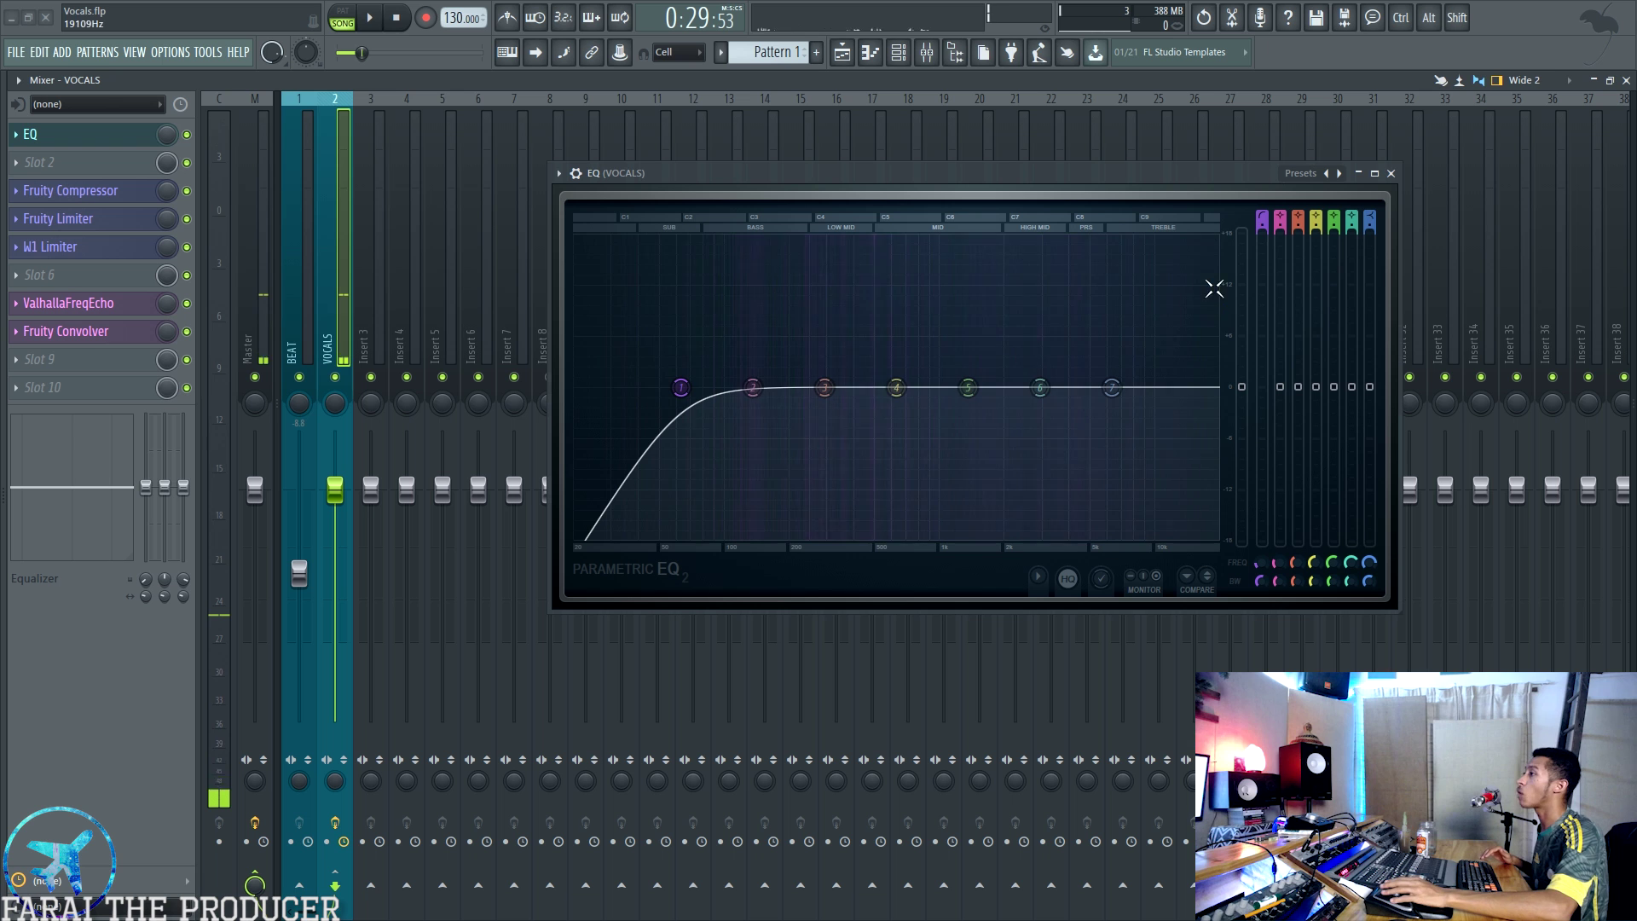
scroll(1260, 582, "down", 2)
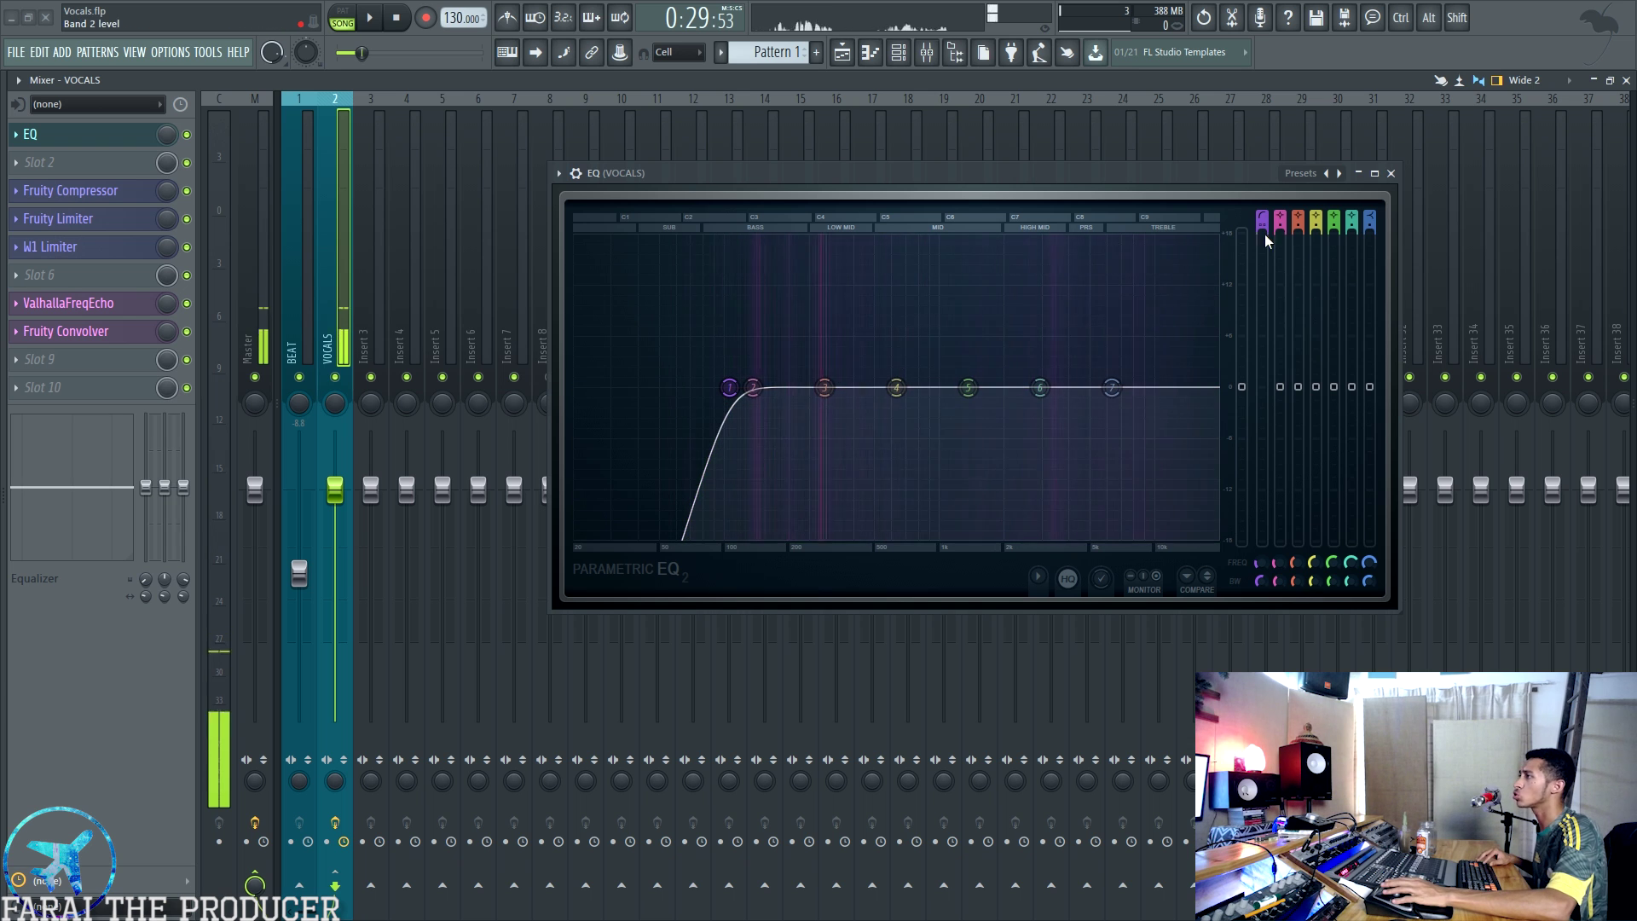
Try other filter types on band 1, return it to high pass, sweep its cutoff, and settle it in the sub range
scroll(1263, 220, "down", 1)
scroll(1262, 219, "up", 4)
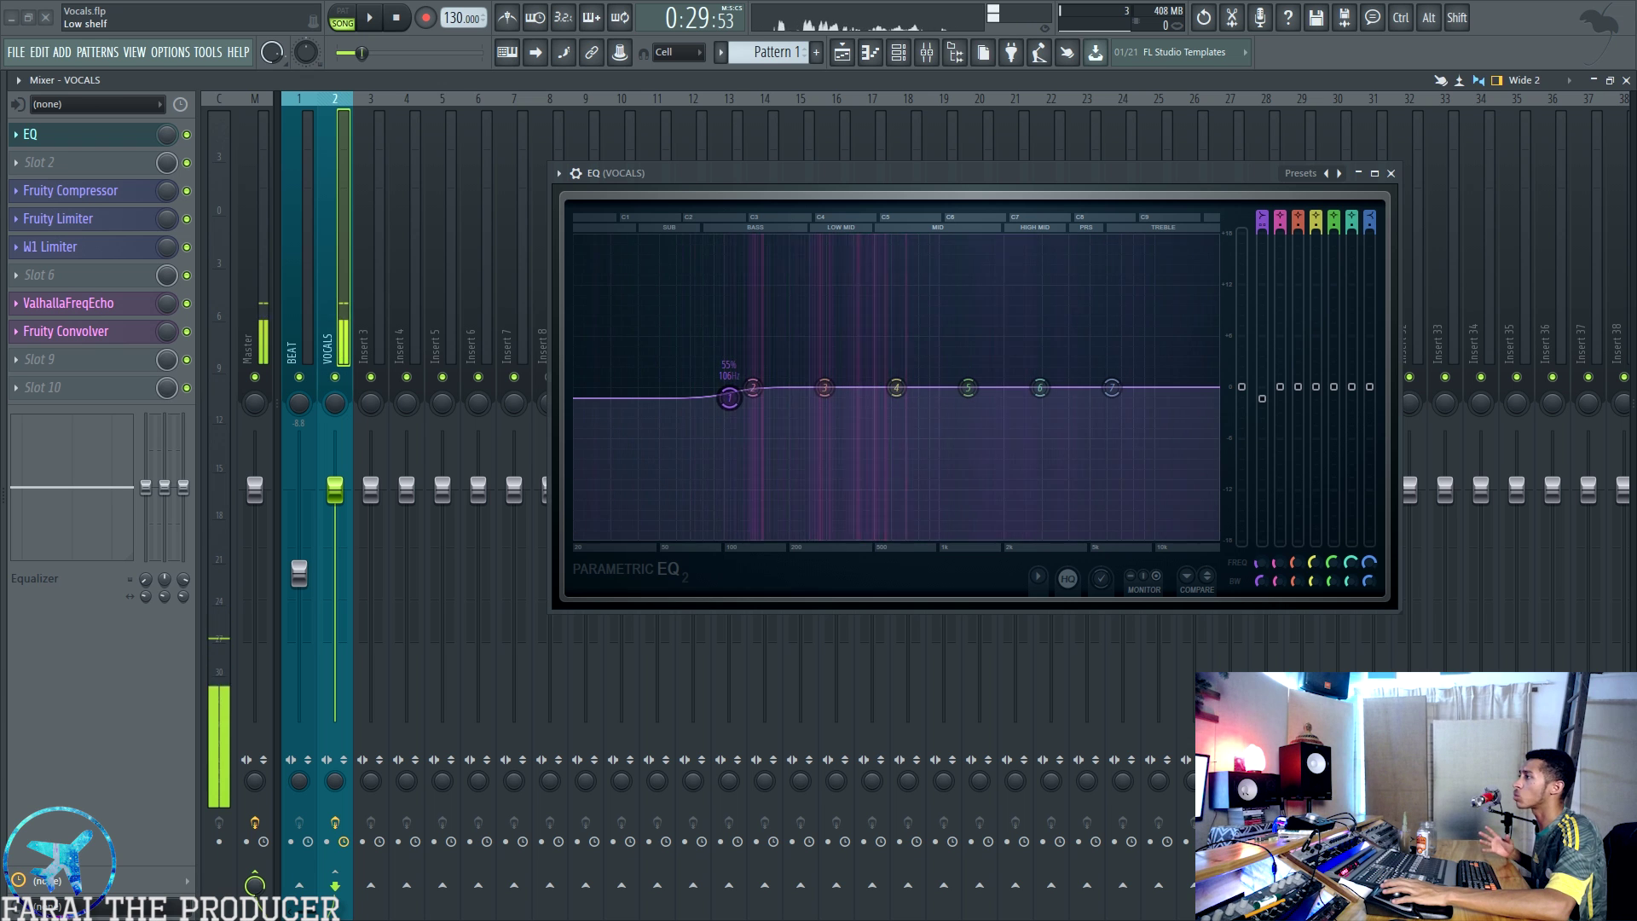
left_click_drag(1262, 222, 1262, 239)
left_click_drag(729, 388, 705, 388)
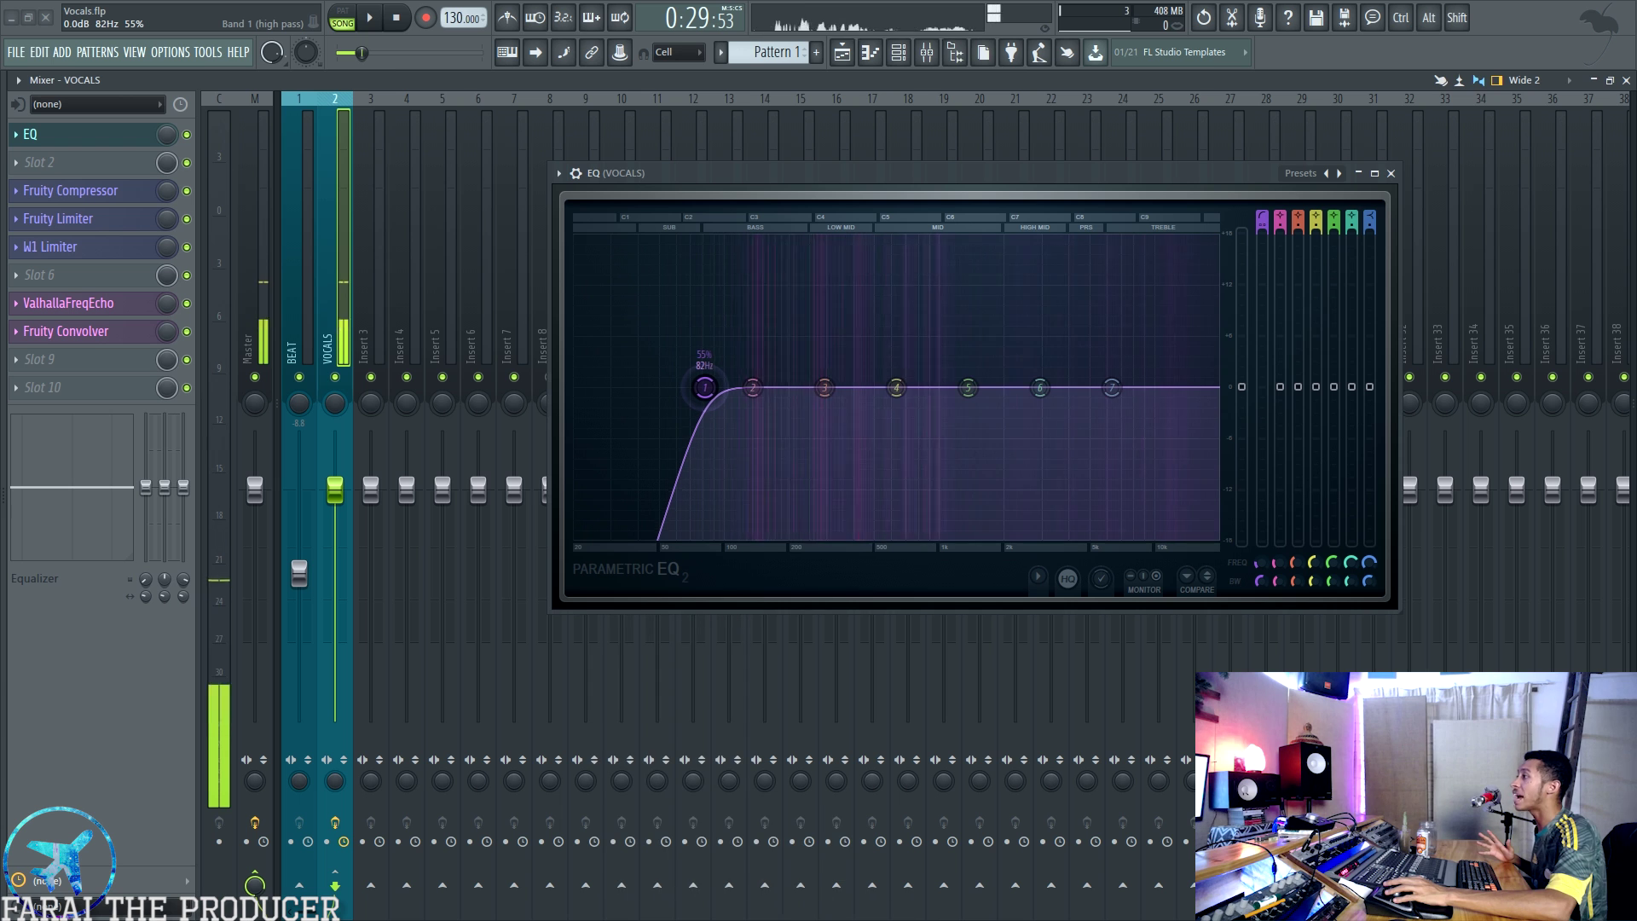
left_click_drag(708, 394, 785, 390)
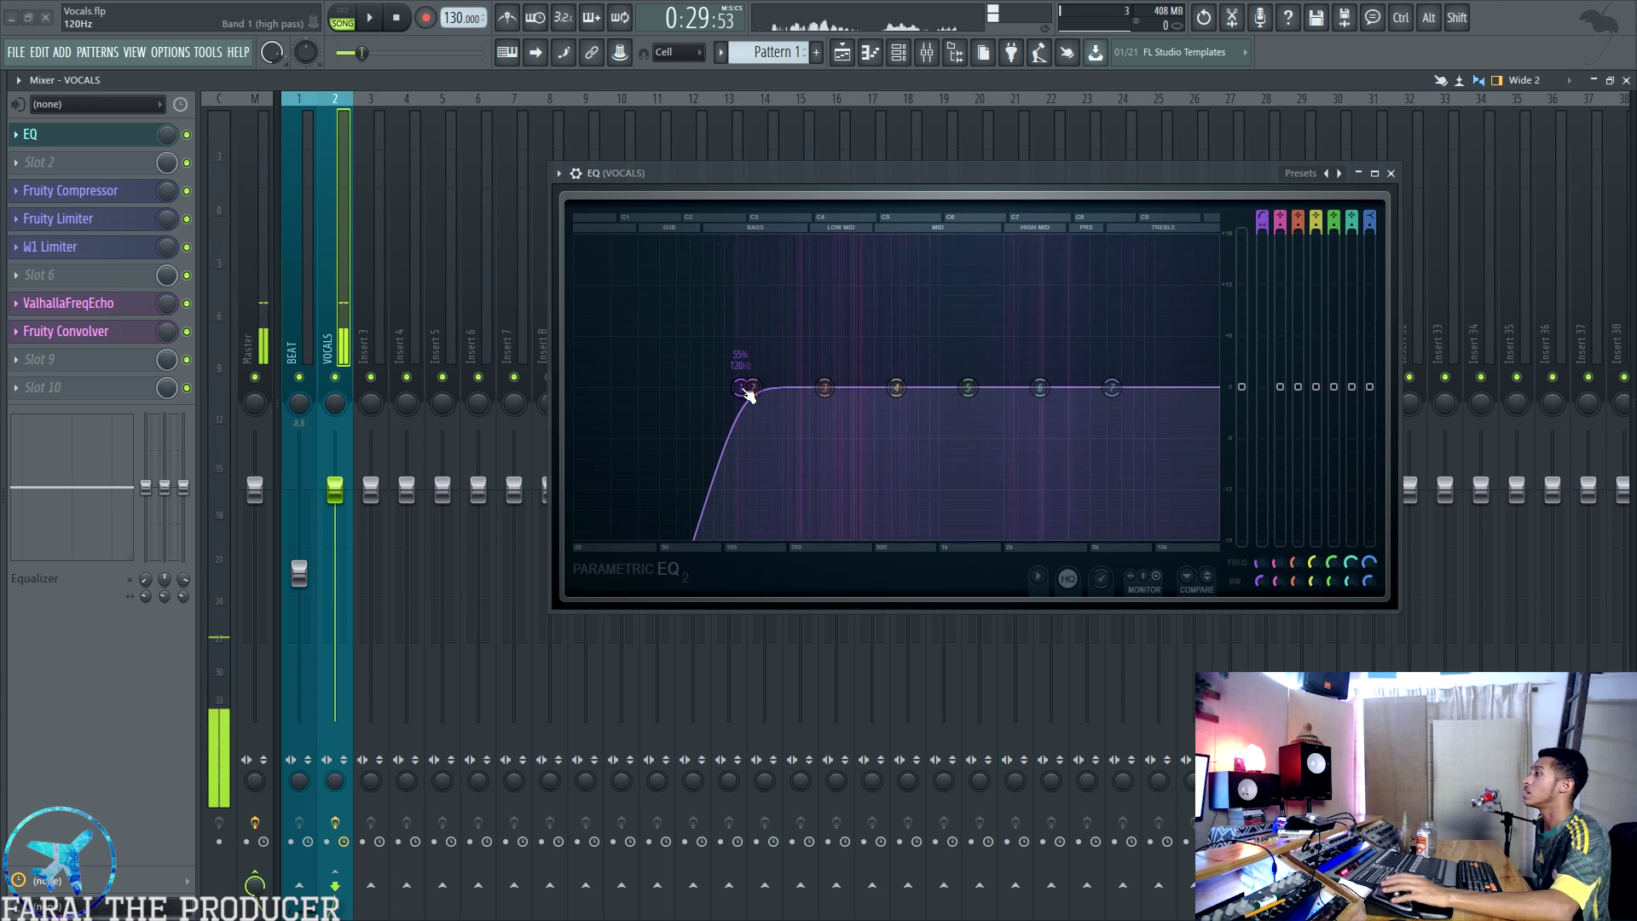
left_click_drag(749, 394, 653, 394)
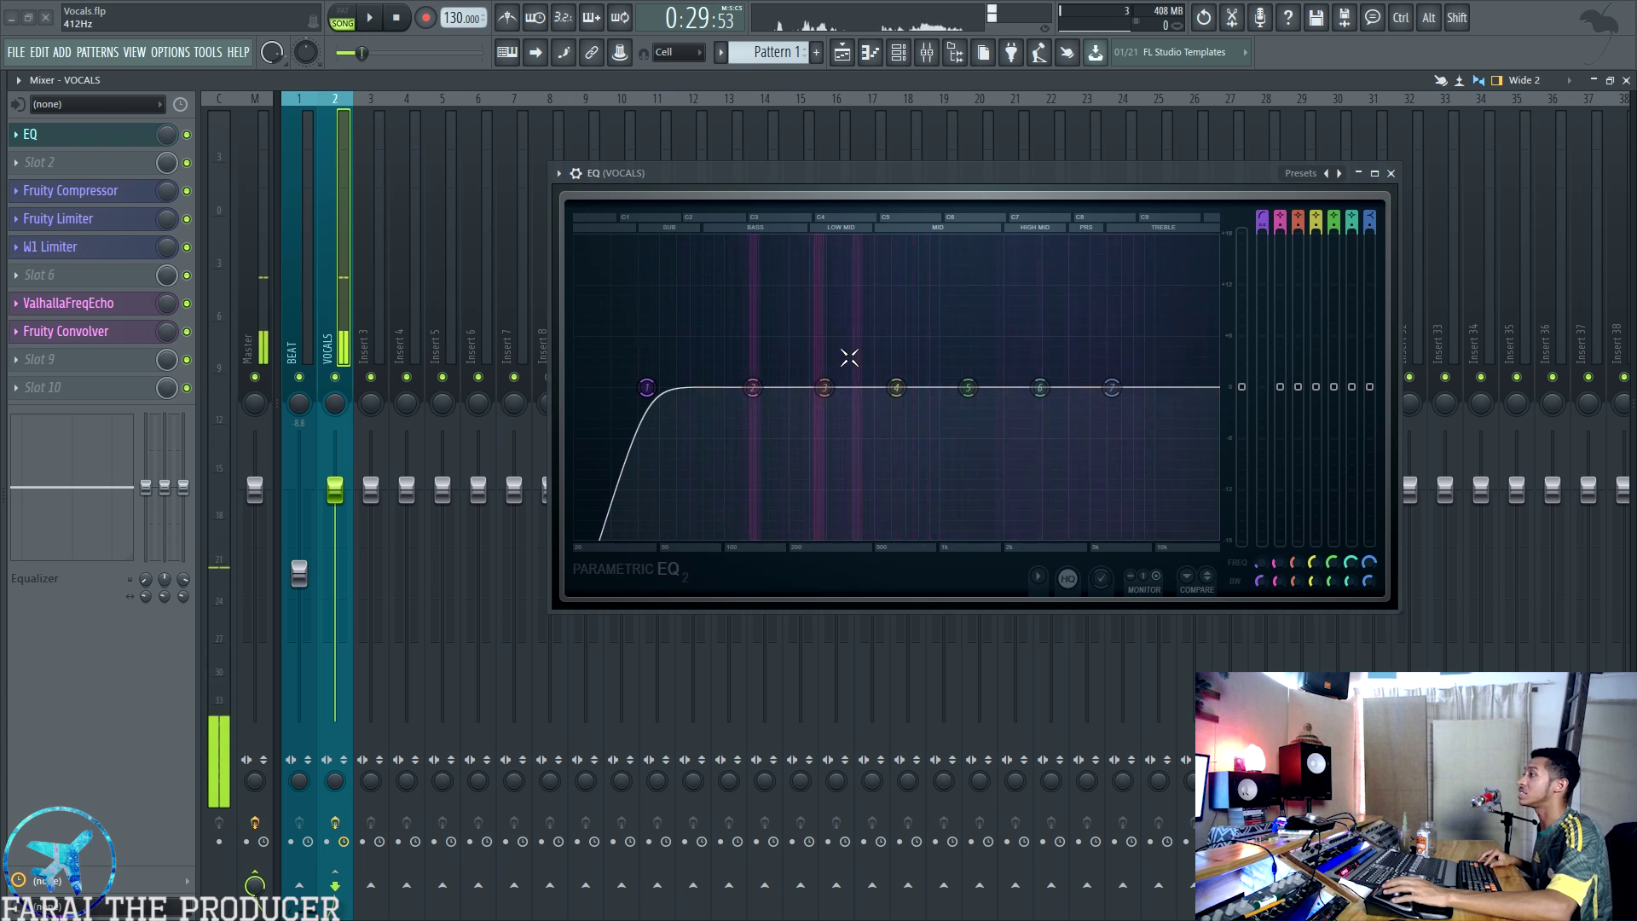
Maximize the EQ window and make a narrow cut with band 3 at about 264 Hz and 11% bandwidth
left_click(1375, 173)
left_click_drag(581, 461, 507, 511)
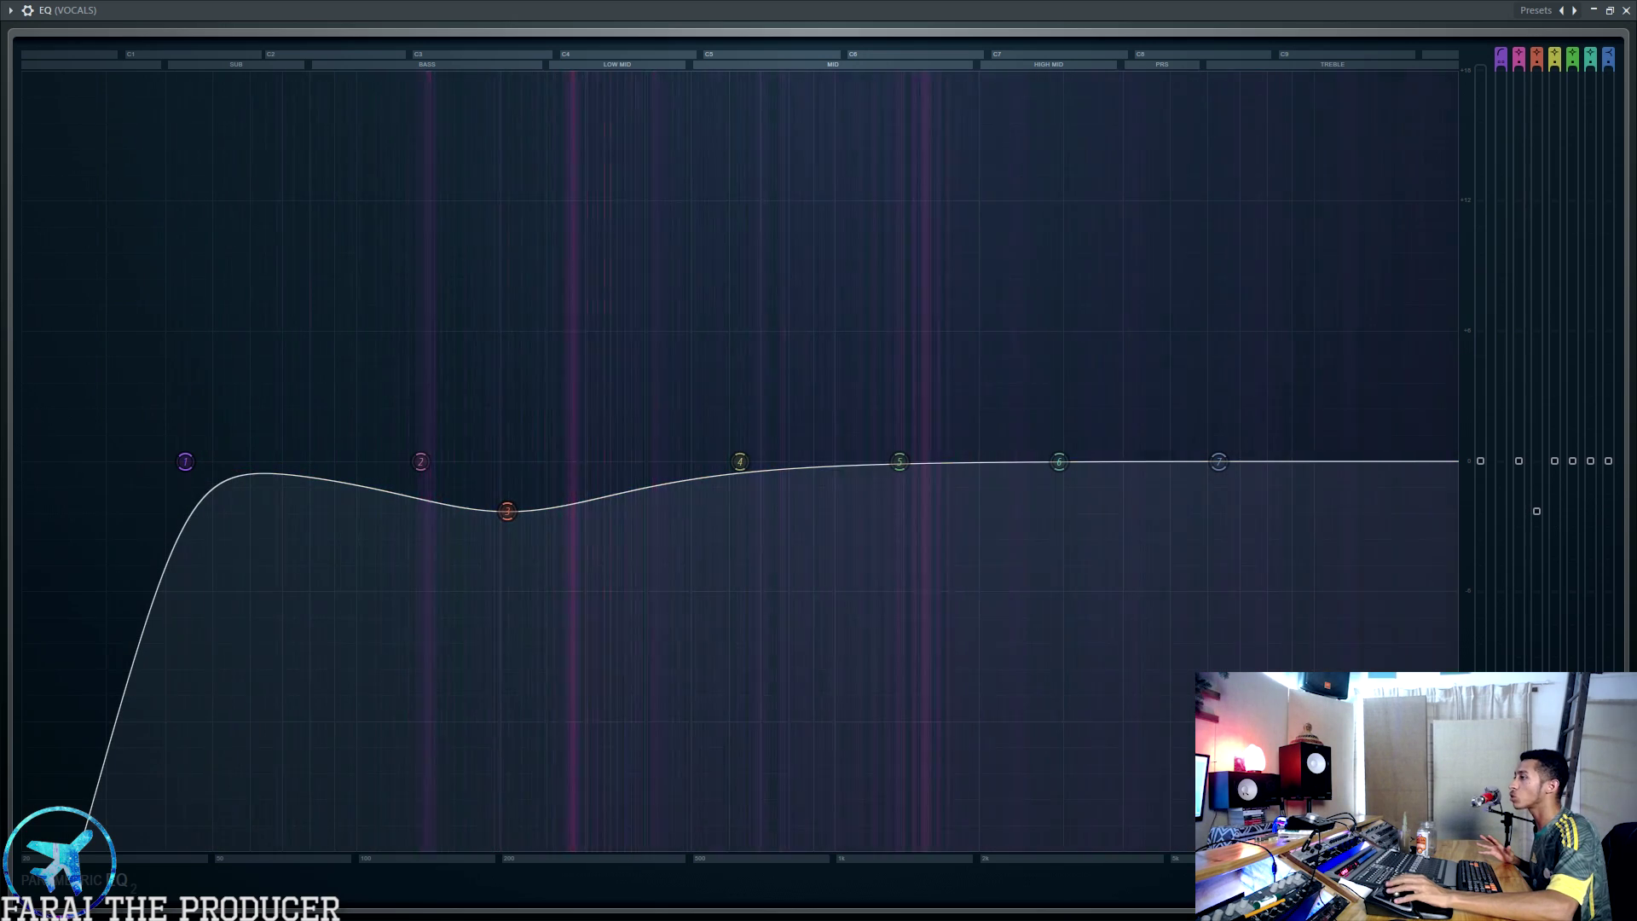
scroll(507, 511, "down", 3)
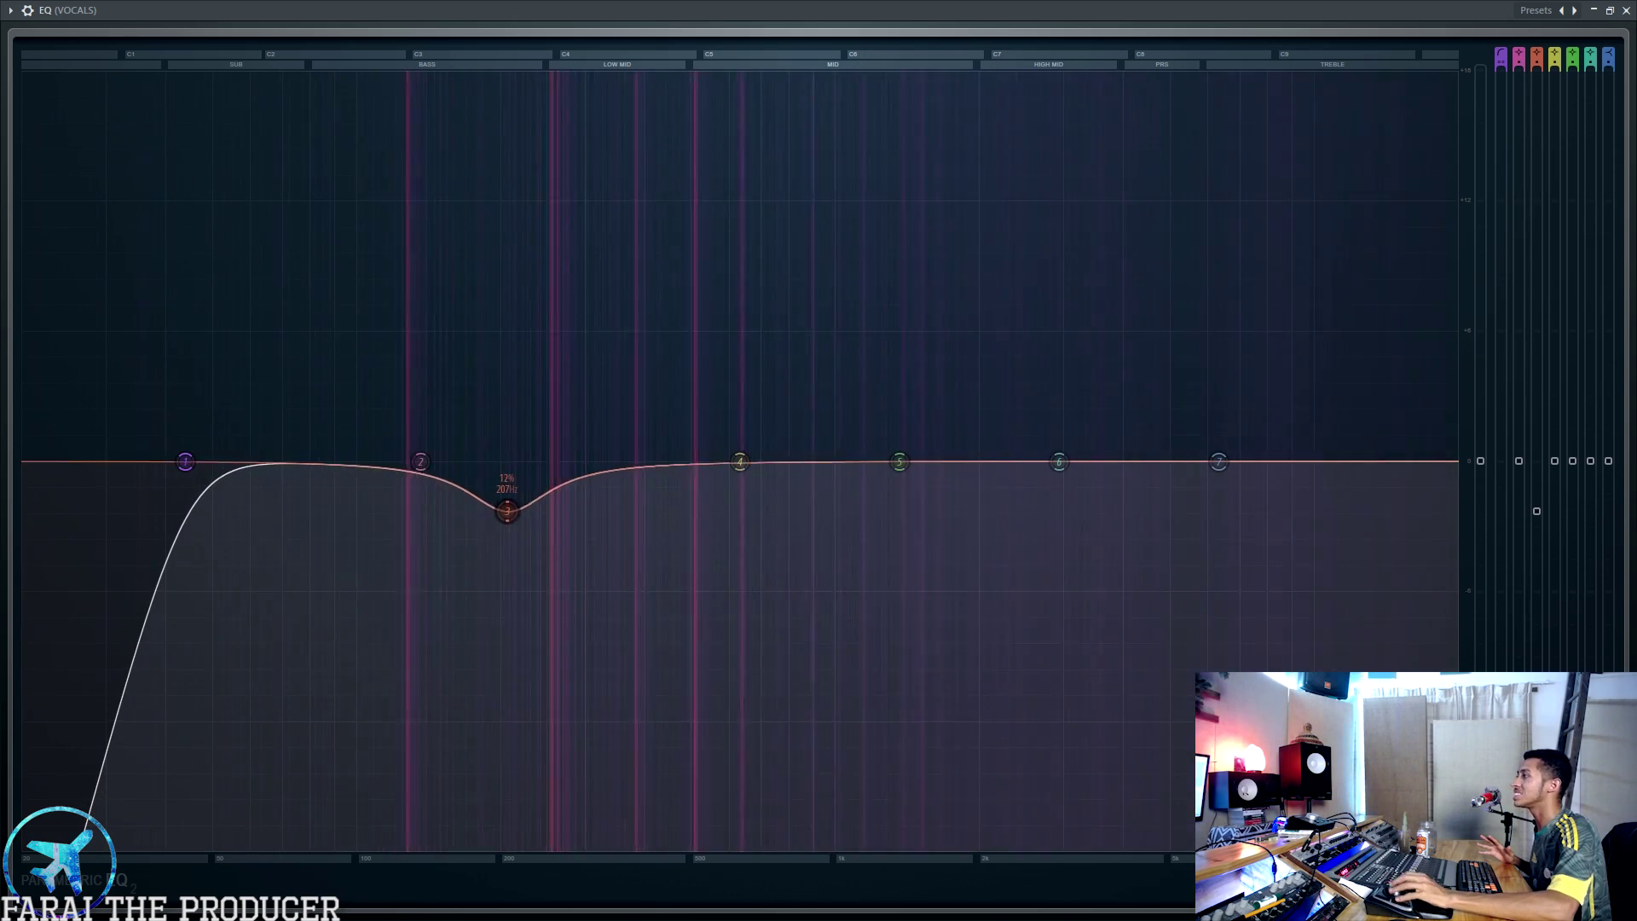
scroll(507, 511, "down", 1)
left_click_drag(547, 257, 553, 502)
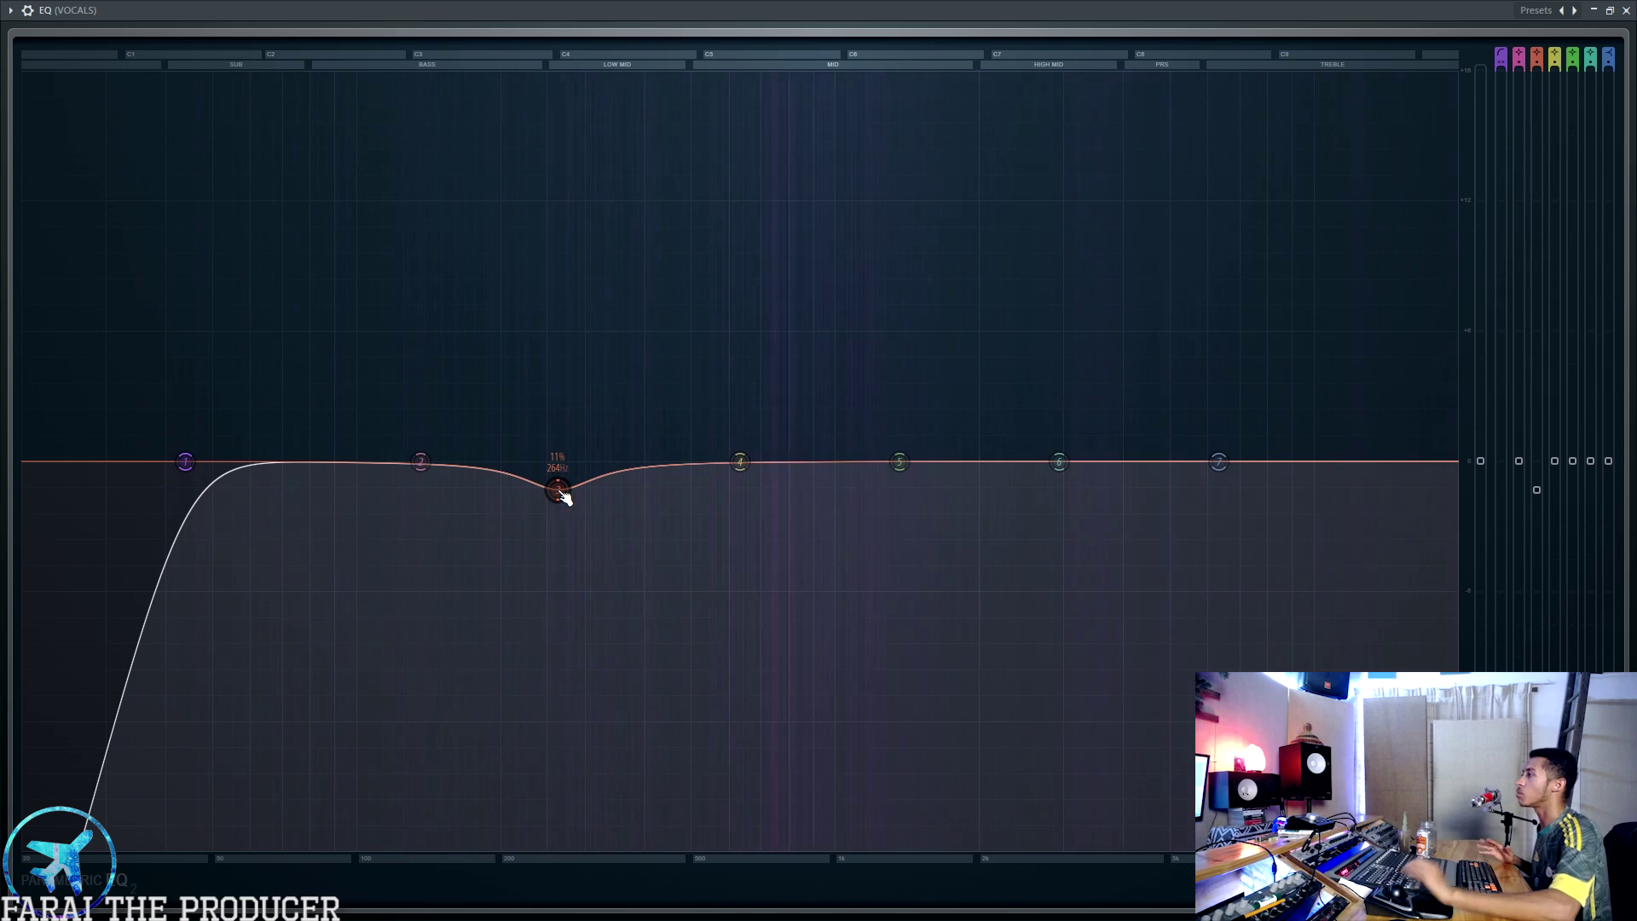
left_click_drag(558, 489, 558, 520)
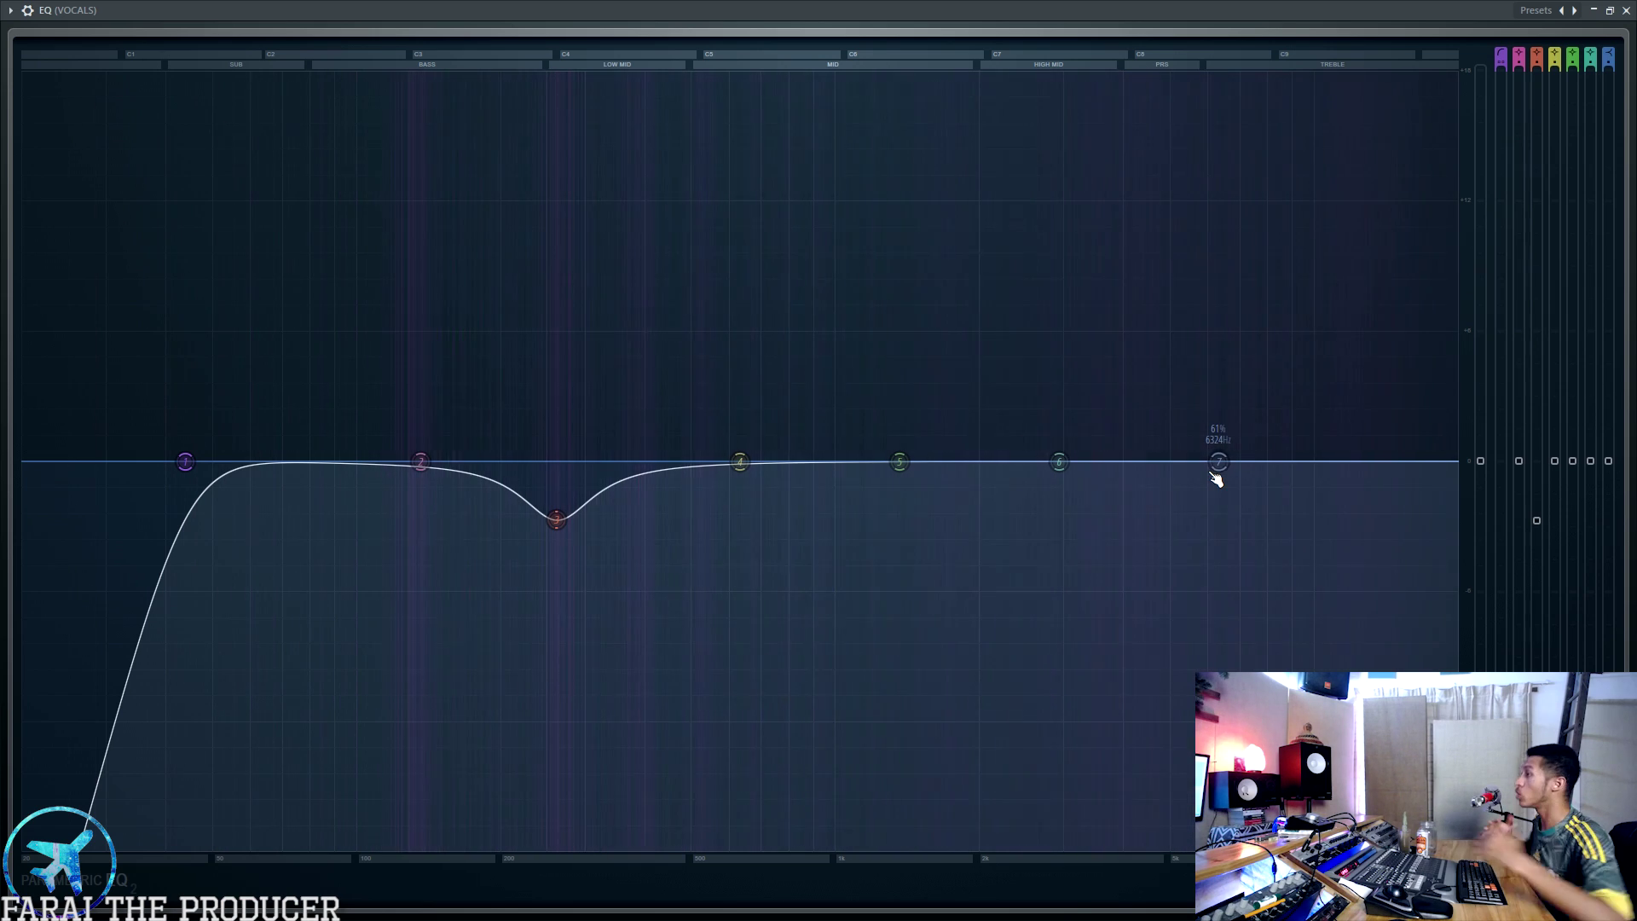
Give band 7 a slight high-shelf boost at about 5379 Hz and reset the band 3 level to flat
left_click_drag(1217, 465, 1201, 386)
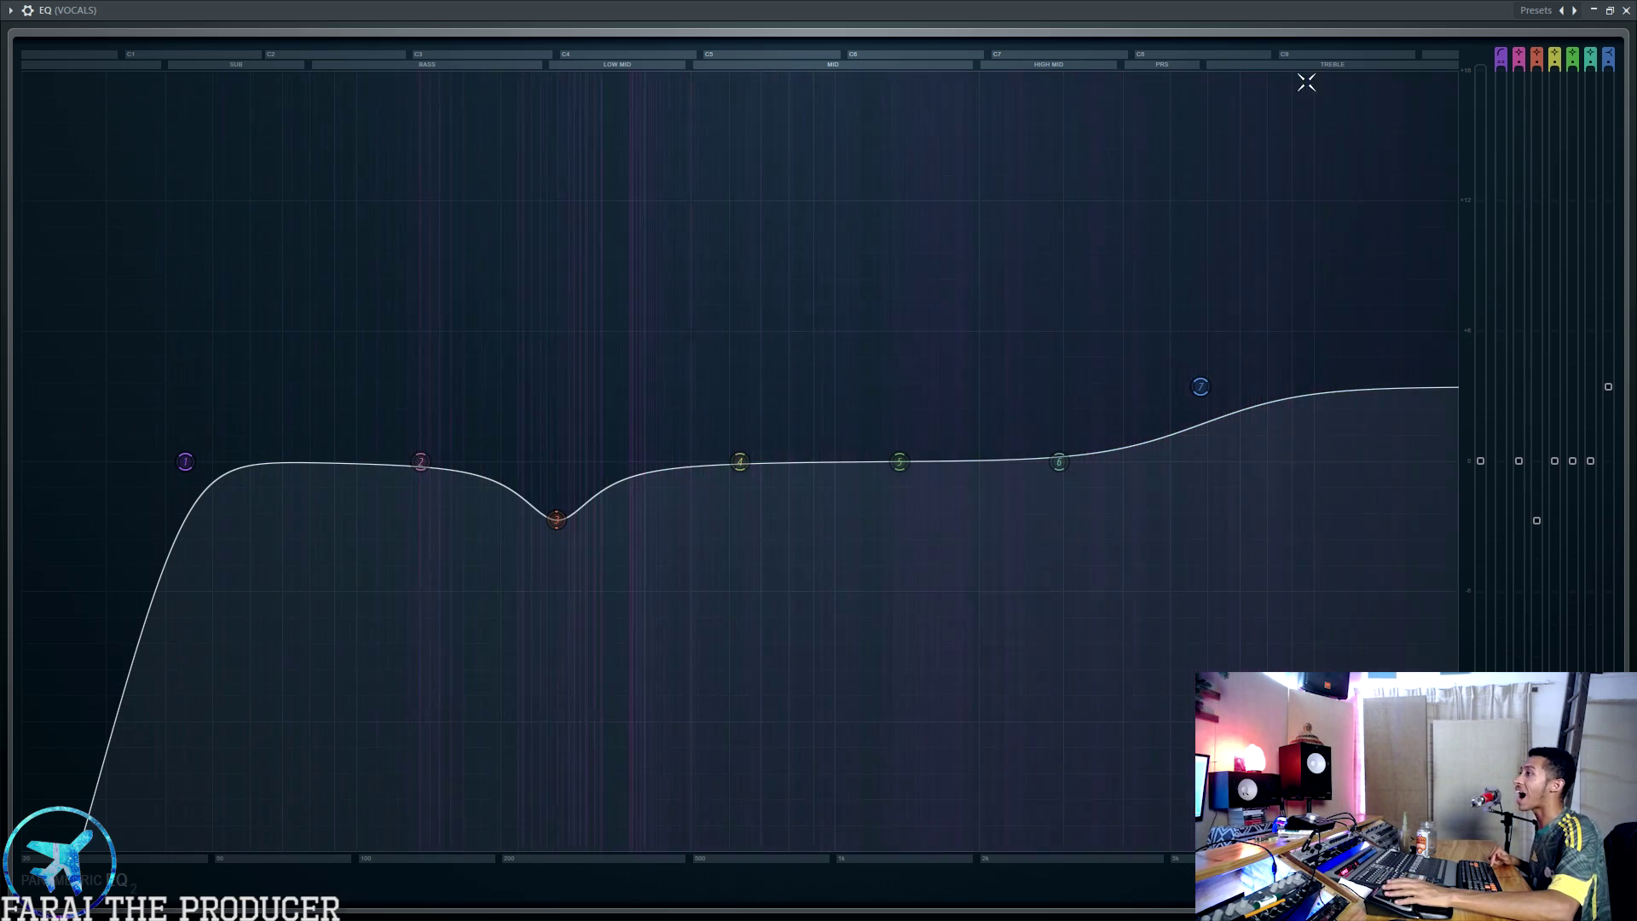
left_click_drag(1200, 387, 1191, 462)
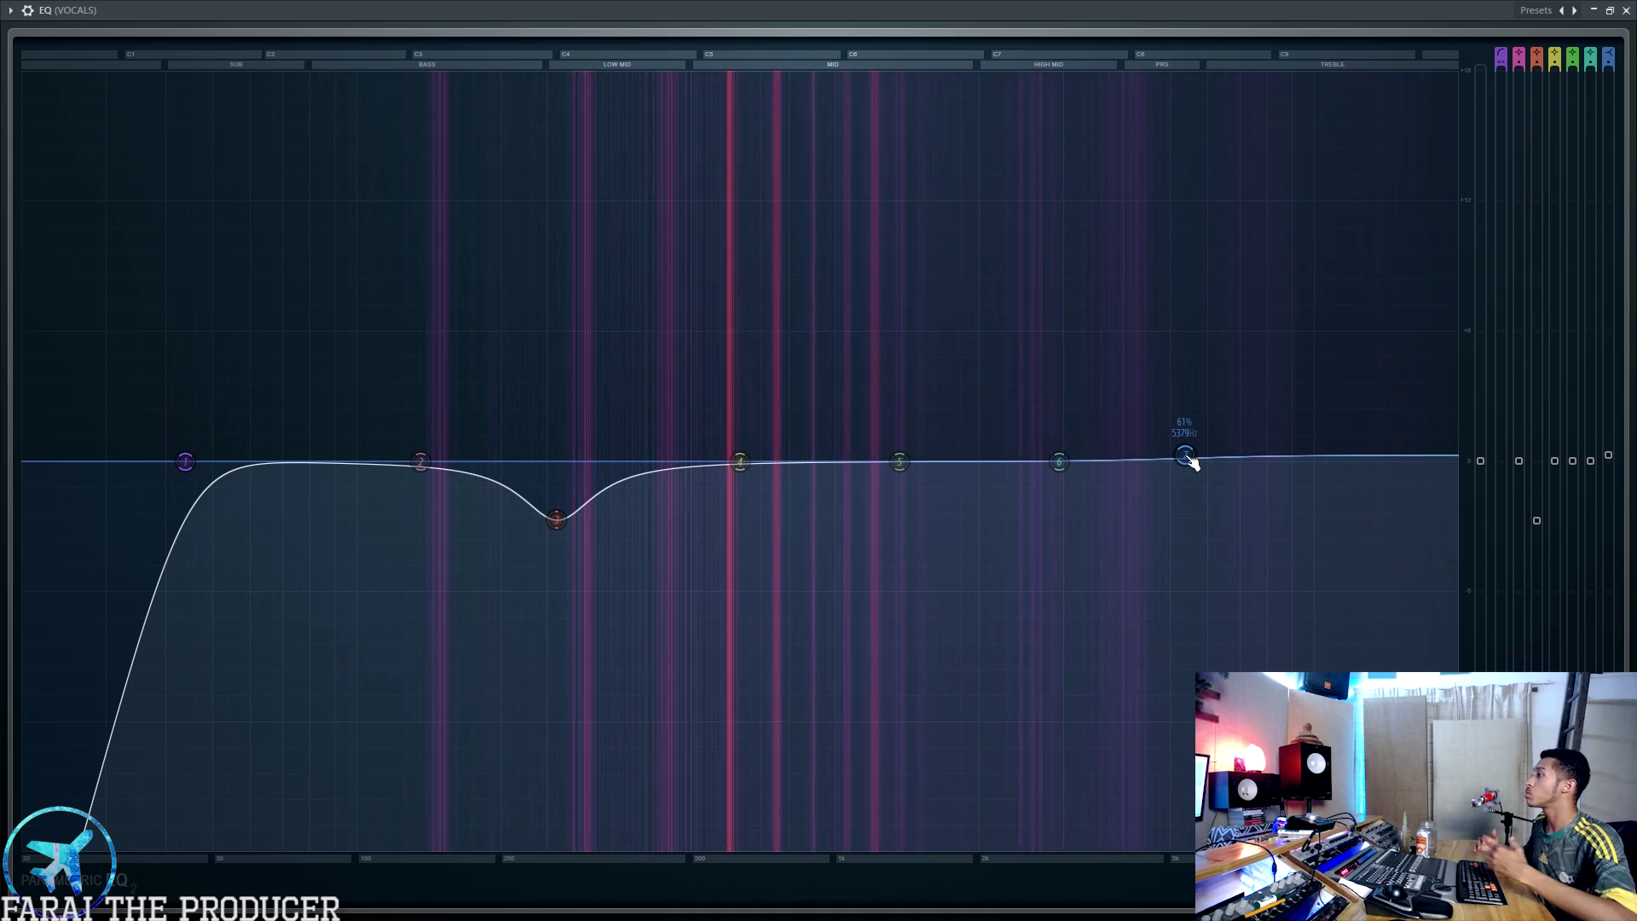
left_click(1538, 541, "alt")
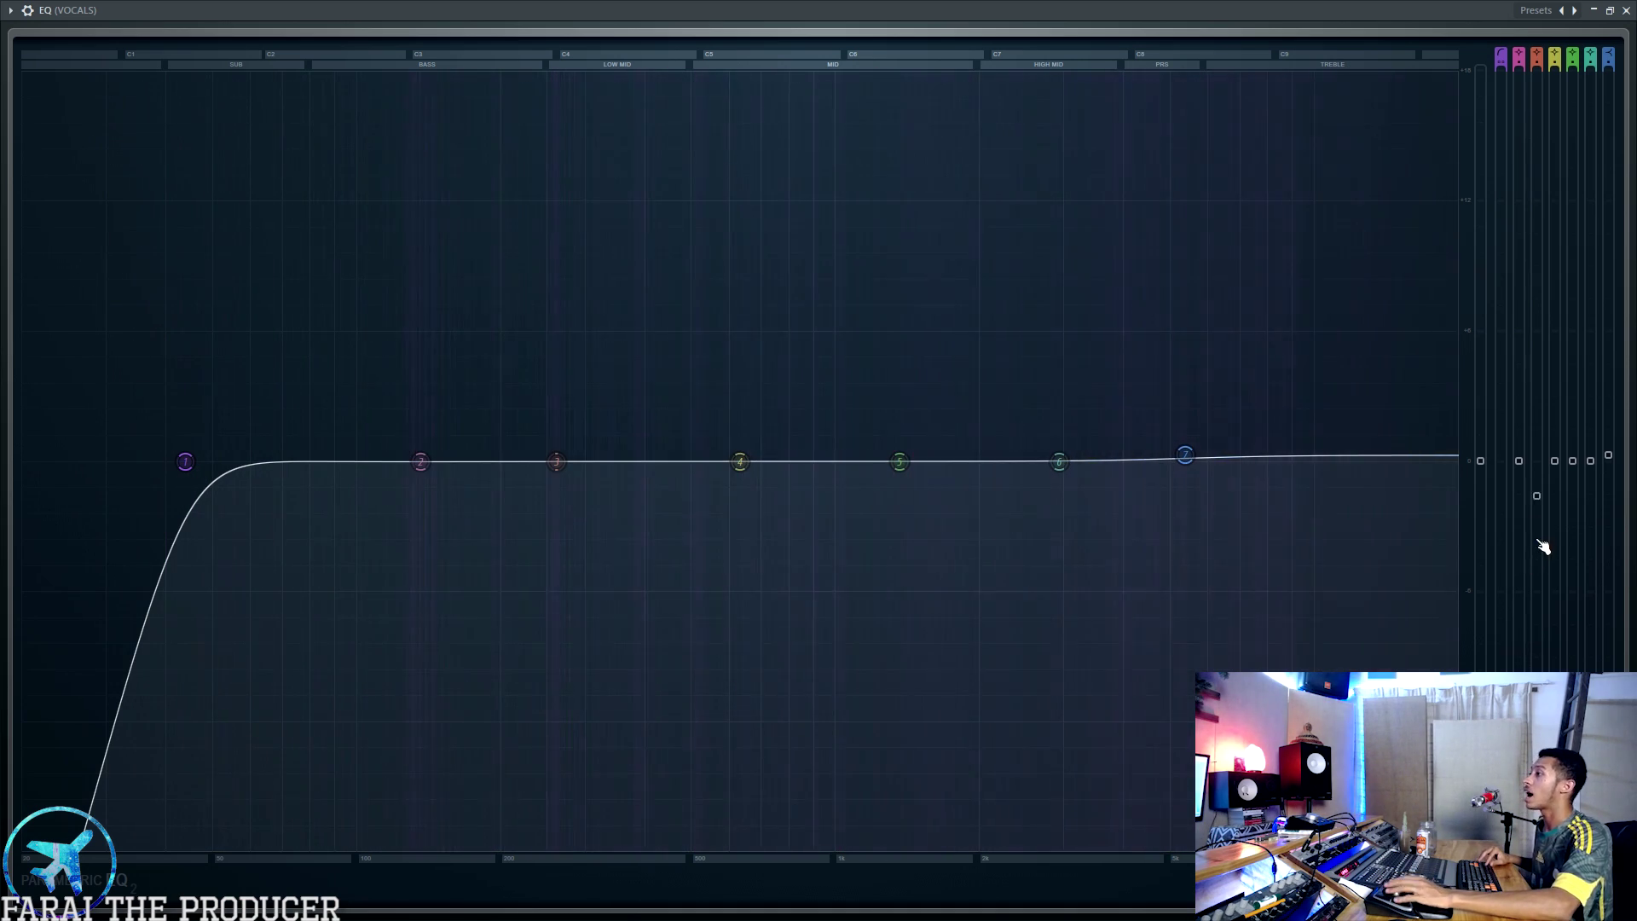
mouse_move(1608, 455)
left_mouse_down()
mouse_move(1608, 348)
mouse_move(1612, 459)
left_mouse_up()
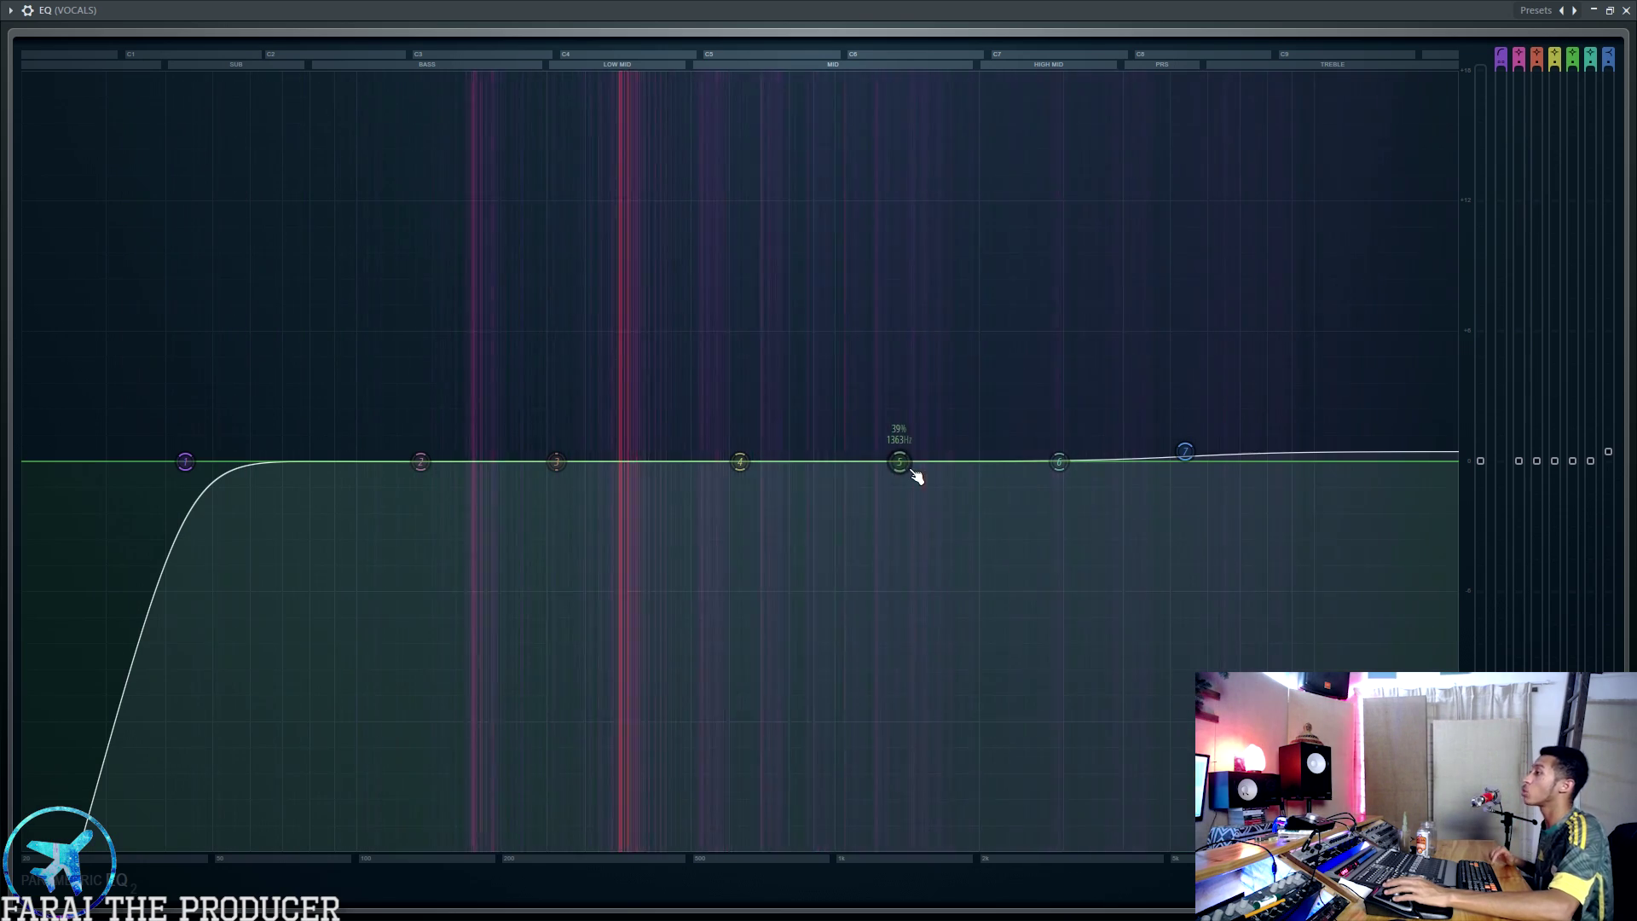
Try a narrow cut and a boost with EQ band 5 around 1309 Hz at 9% bandwidth, and reset the band to flat
left_click_drag(902, 465, 894, 530)
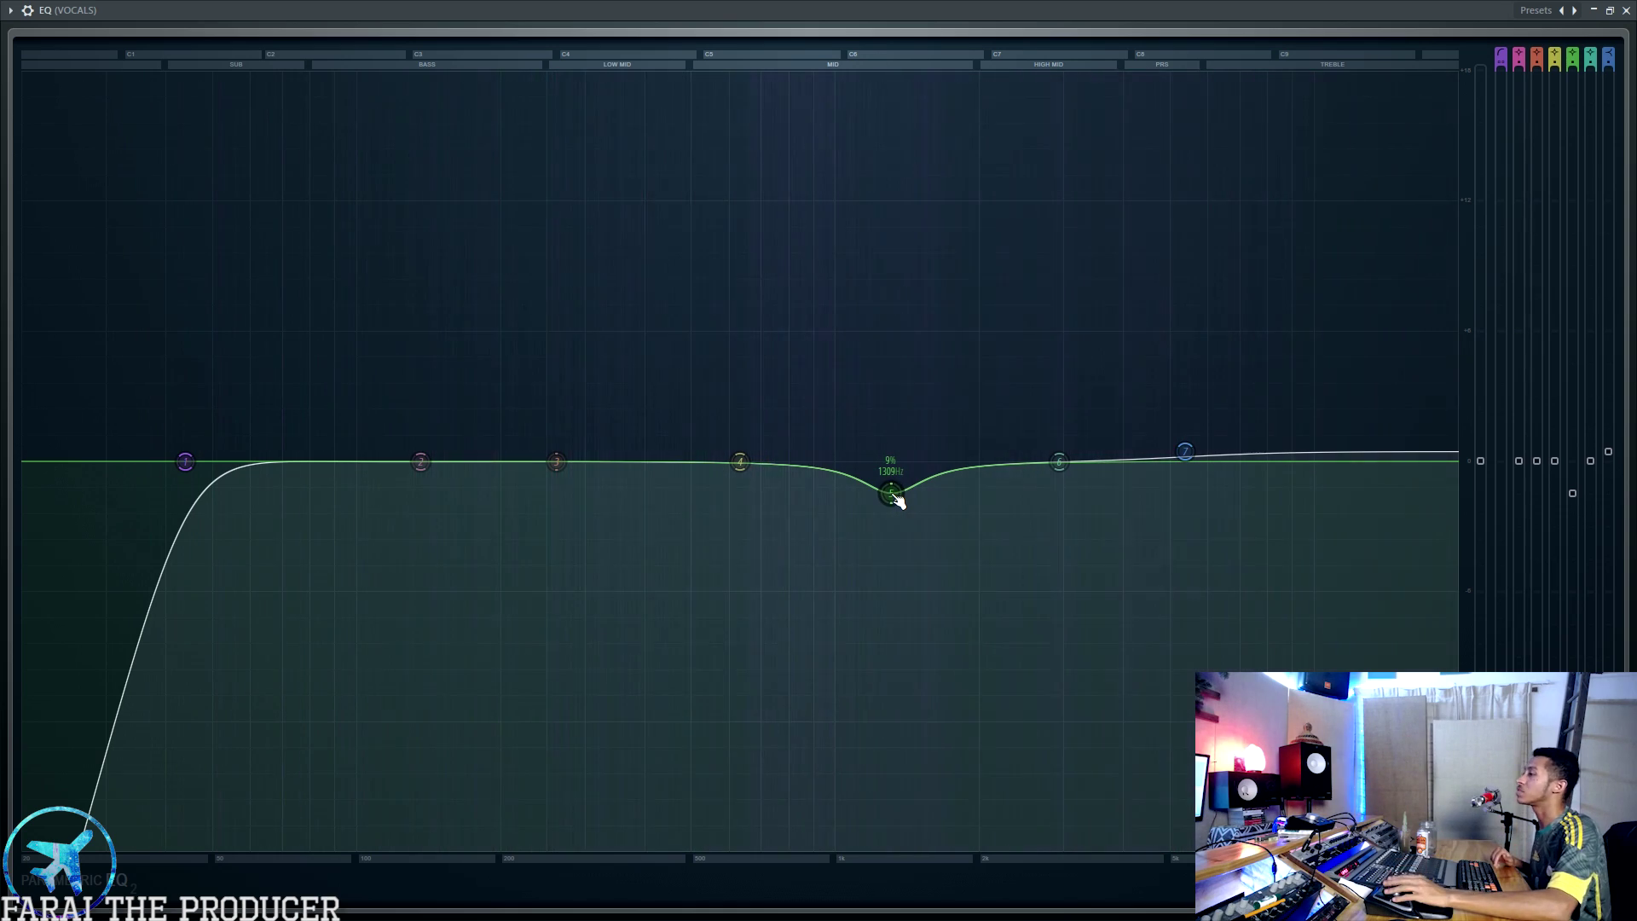
left_click_drag(869, 522, 897, 337)
left_click(897, 338, "alt")
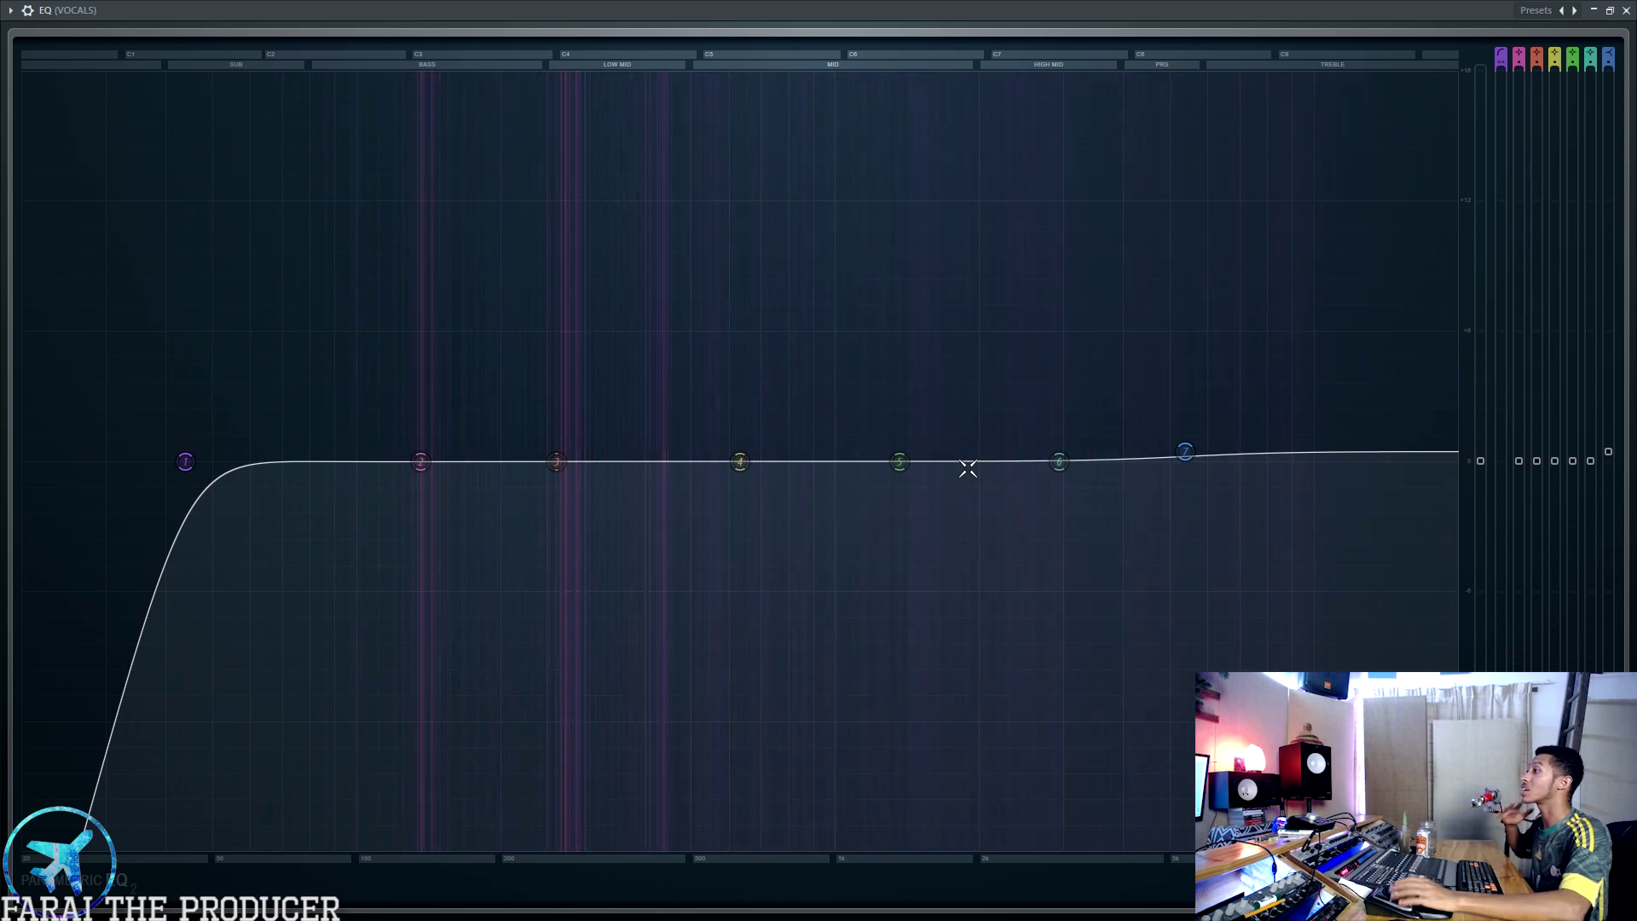
Restore the EQ window's size and shape the curve with a higher high-pass cutoff, a band 3 cut and a stronger band 7 boost
left_click(1610, 11)
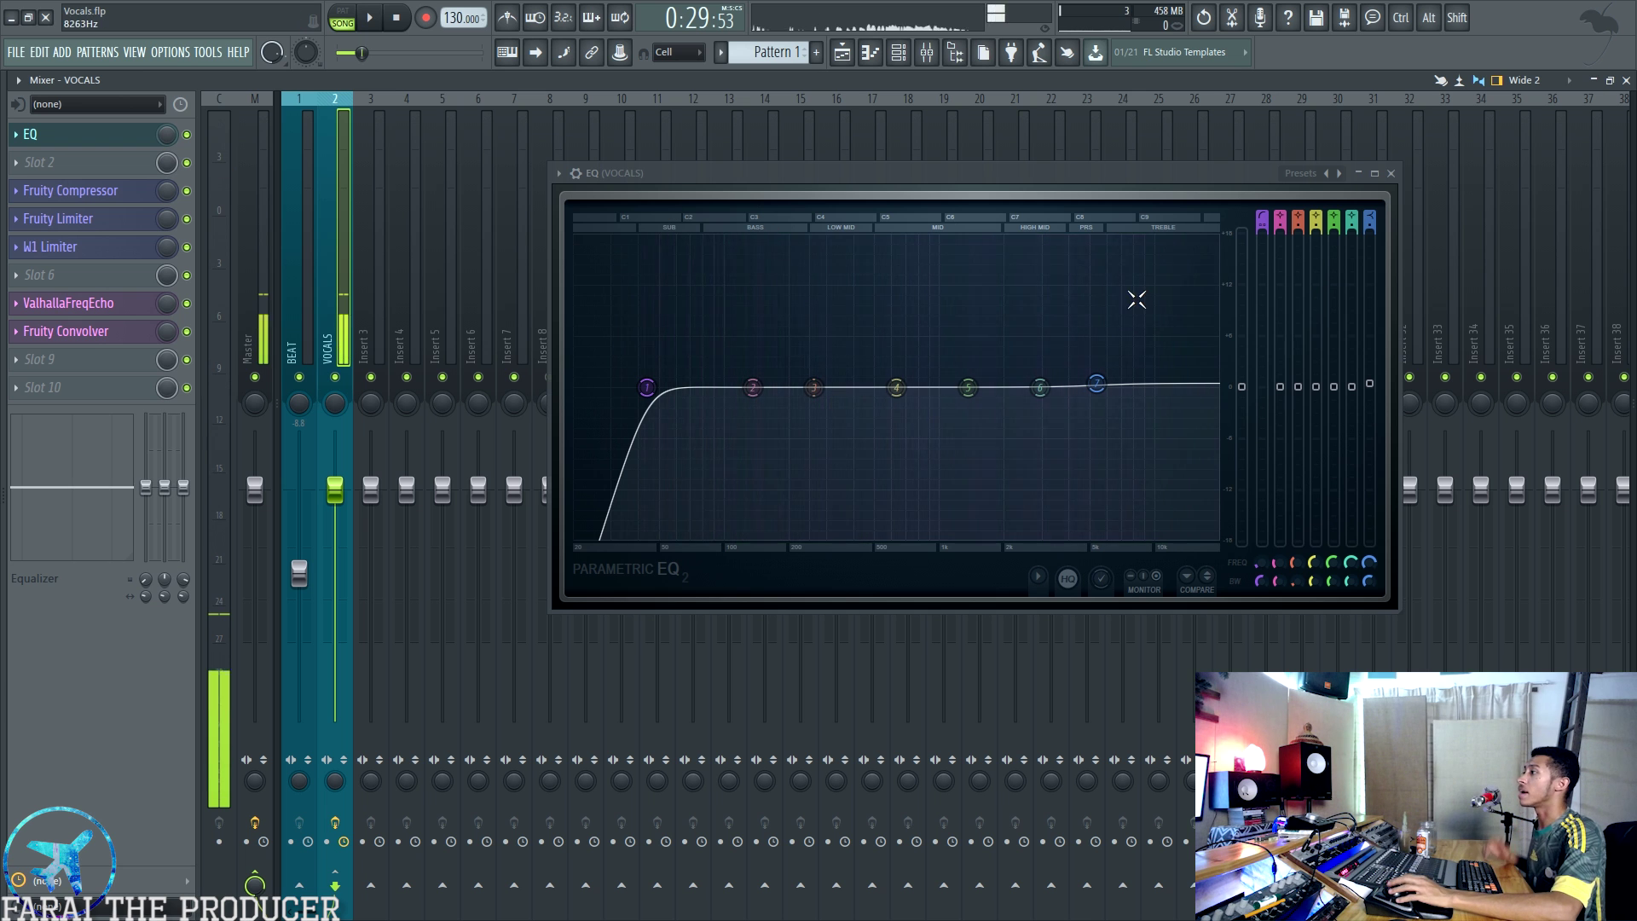
mouse_move(968, 391)
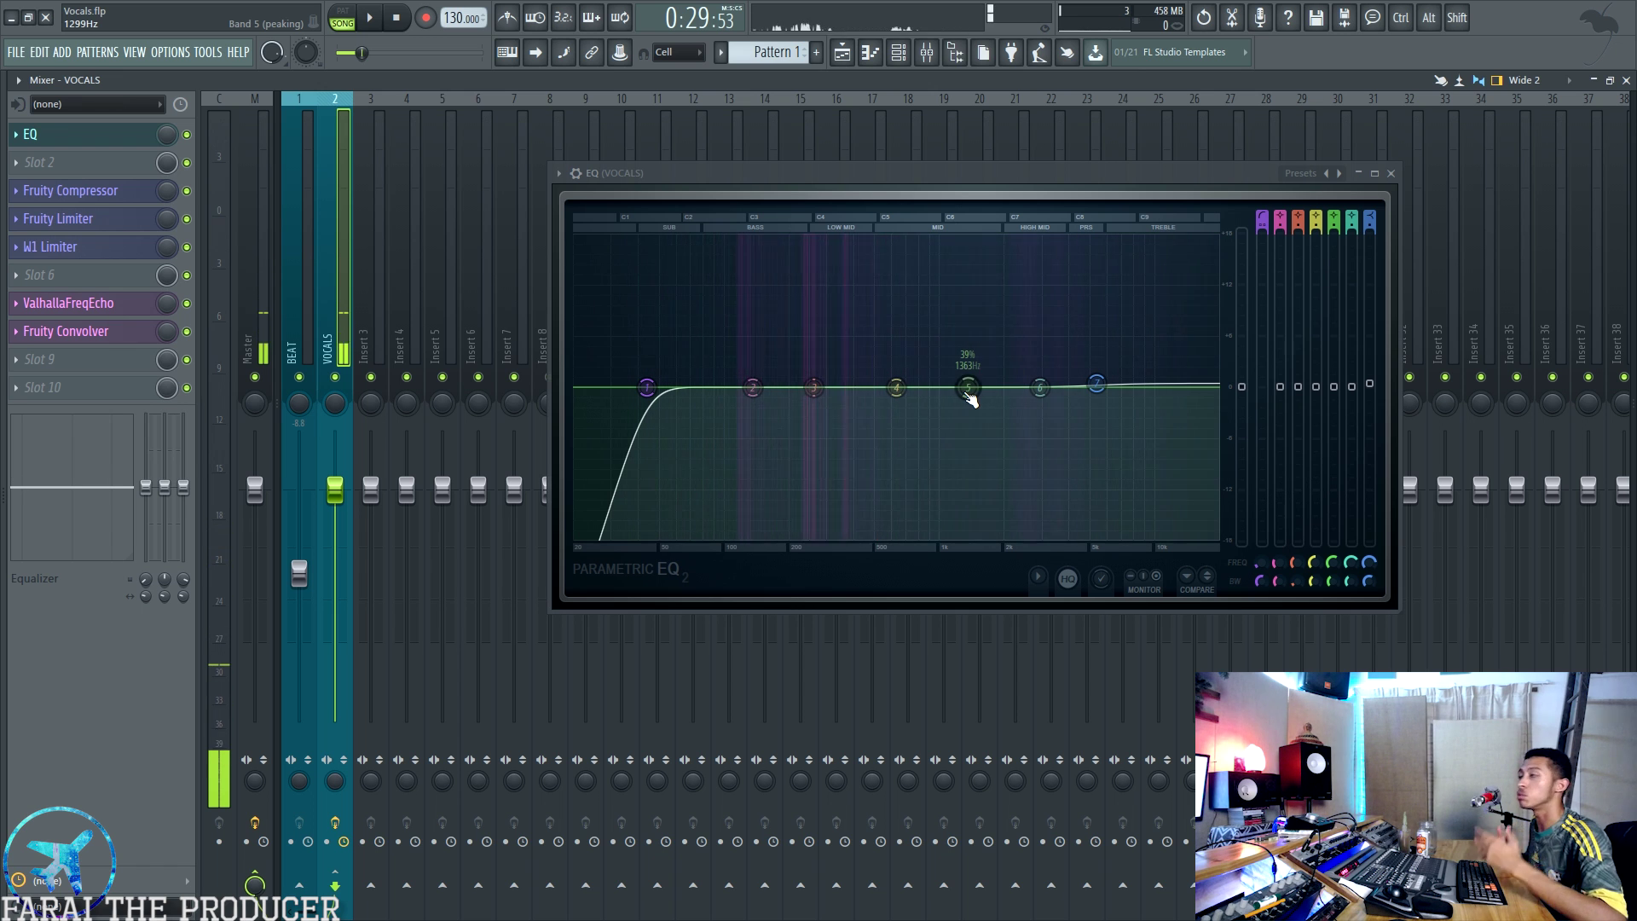
left_click_drag(648, 388, 739, 388)
left_click_drag(1097, 383, 1096, 368)
Try a cut with EQ band 5 at about 1344 Hz, change its bandwidth and frequency, and undo the cut
left_click_drag(968, 388, 966, 405)
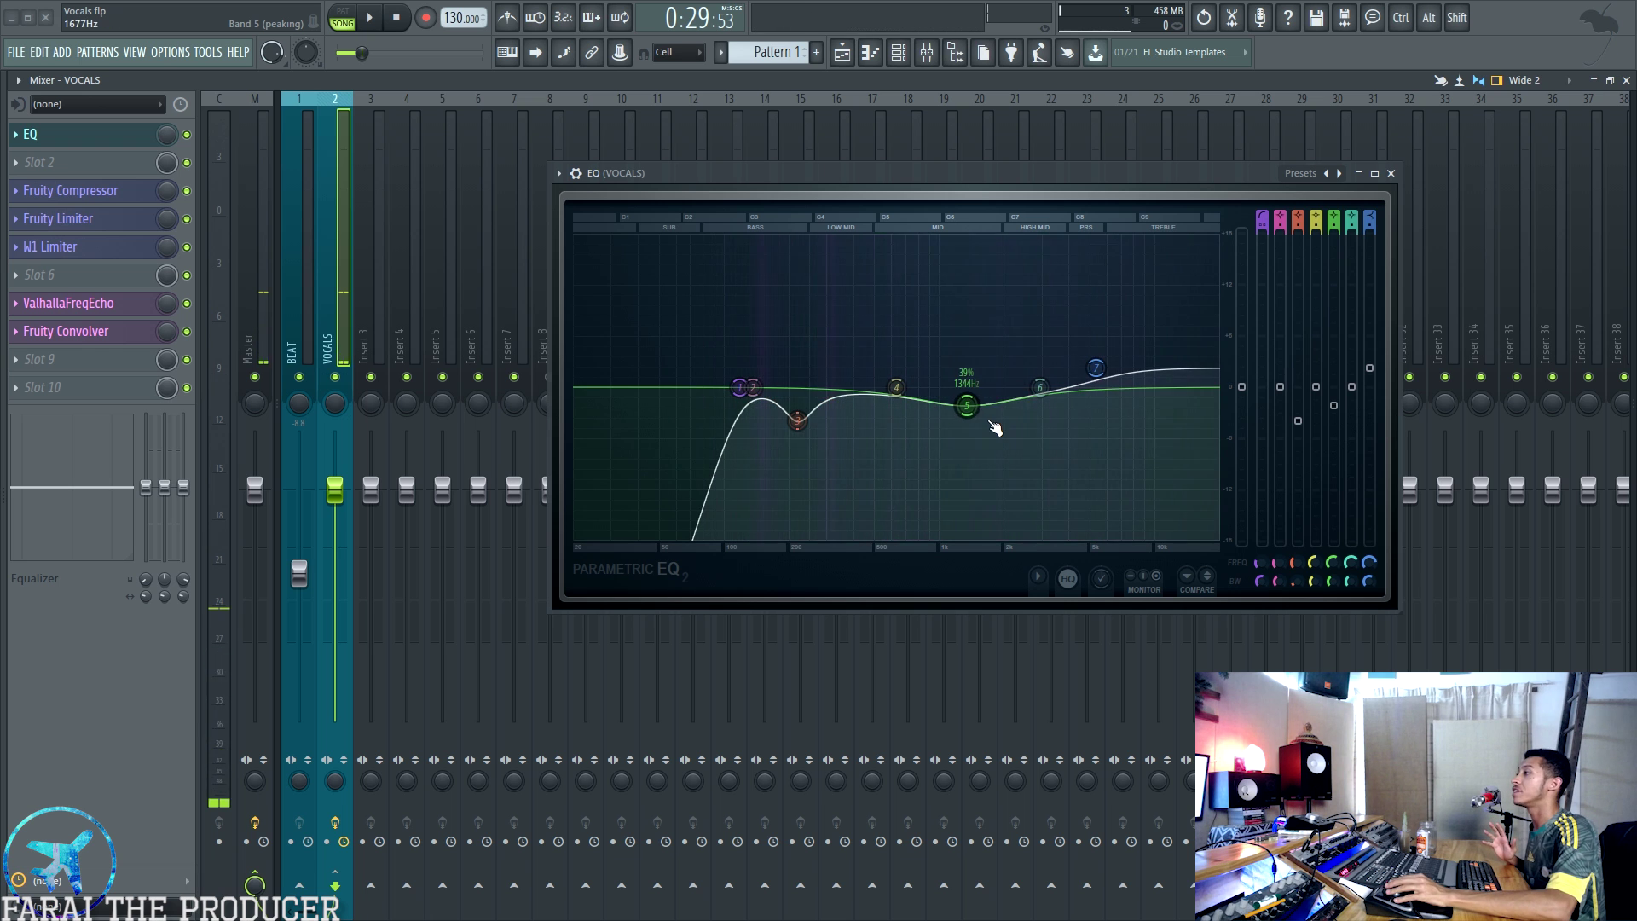
scroll(967, 413, "down", 8)
left_click_drag(966, 405, 1041, 429)
scroll(967, 413, "down", 1)
key("ctrl+z")
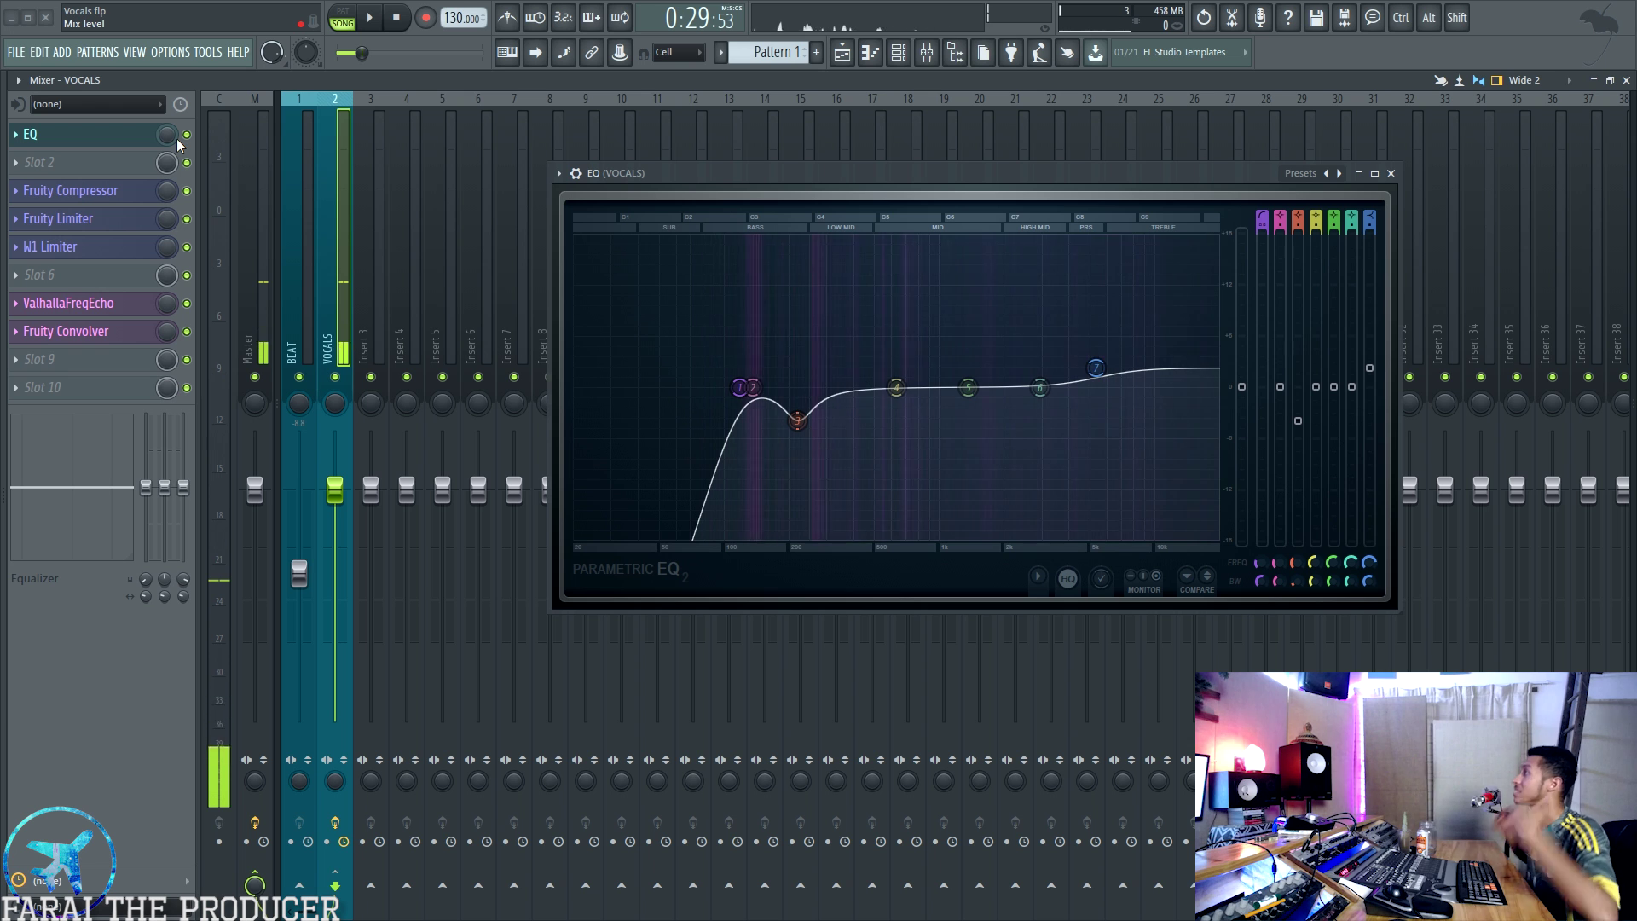
Close the EQ, open the vocal track's Fruity Compressor and Fruity Limiter, and arrange the two windows side by side
left_click(103, 143)
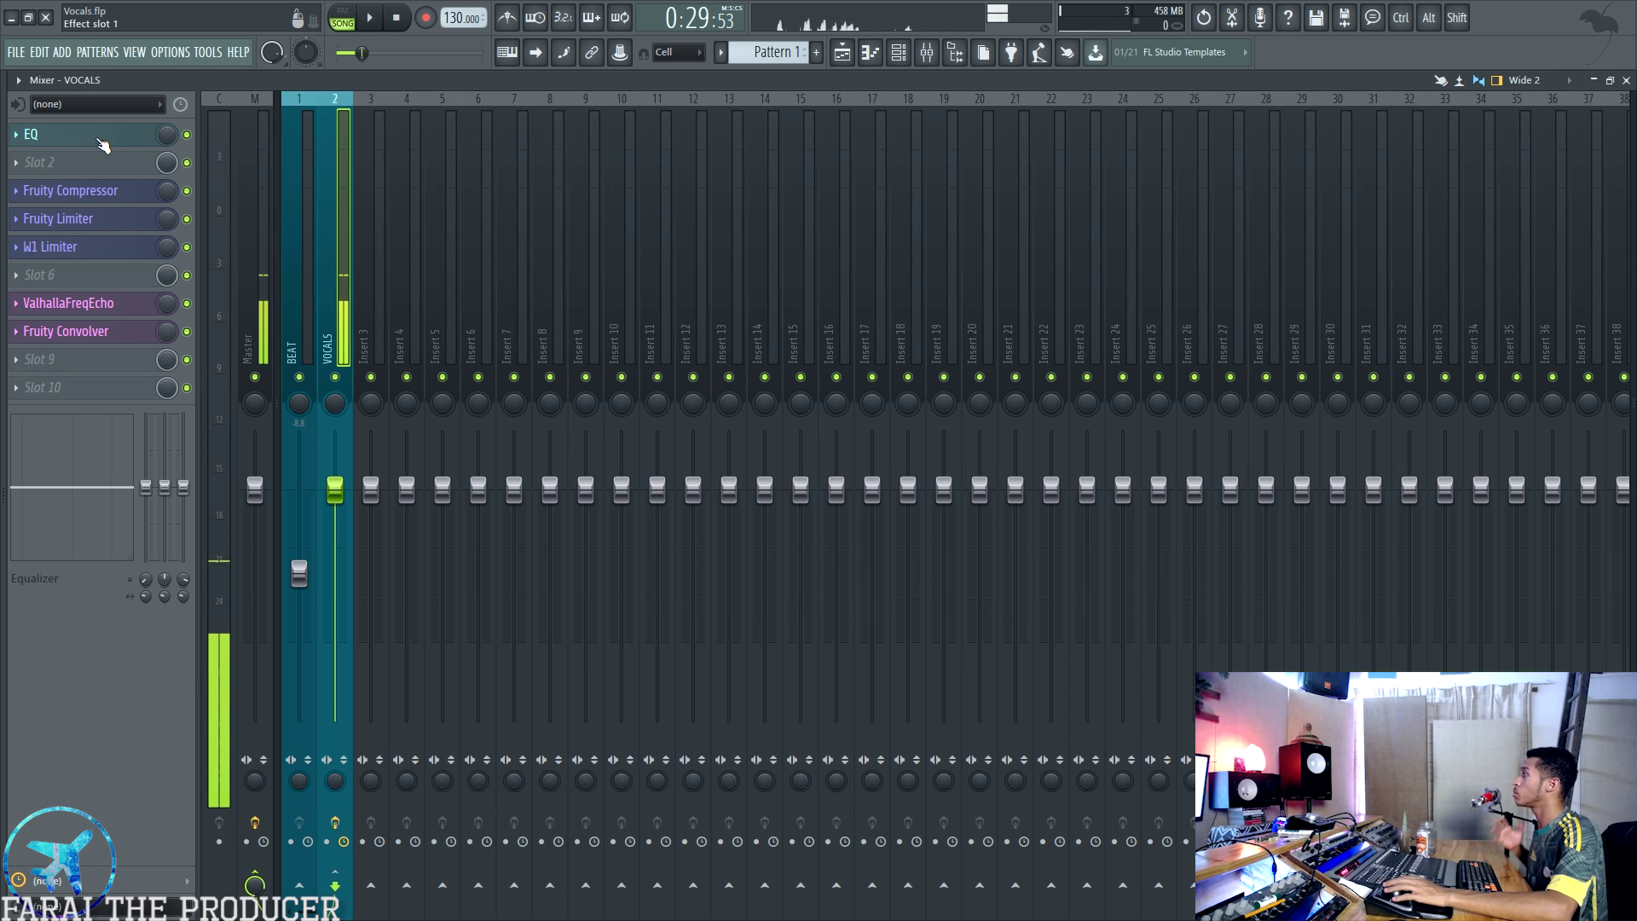
left_click(105, 196)
left_click_drag(706, 191, 603, 128)
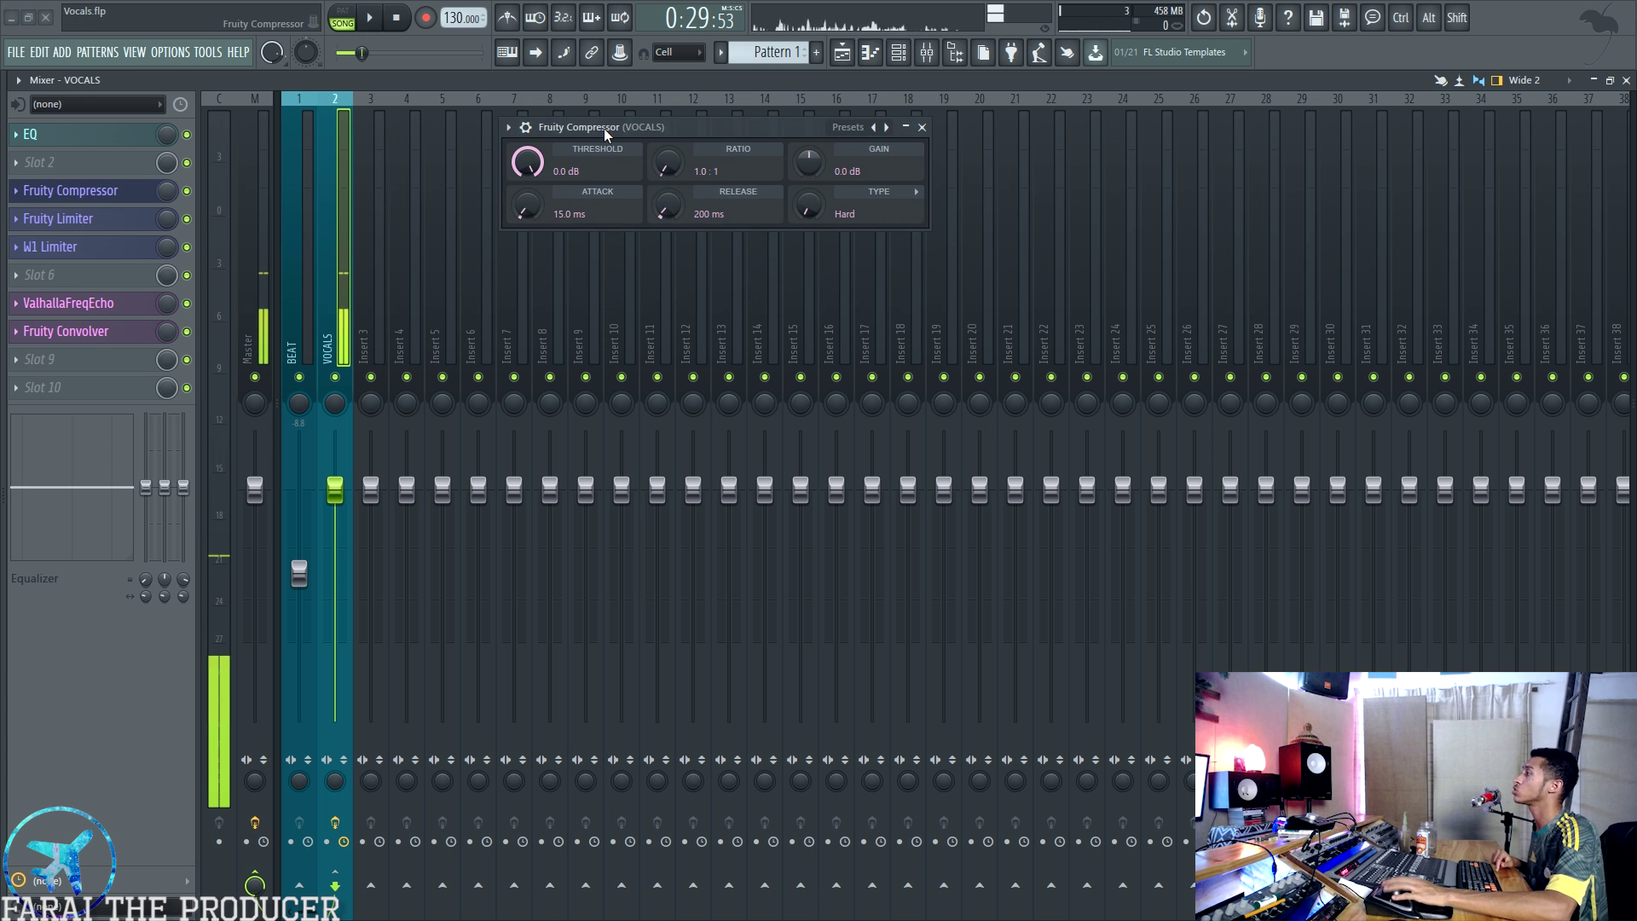
left_click(68, 224)
left_click_drag(348, 249, 1120, 140)
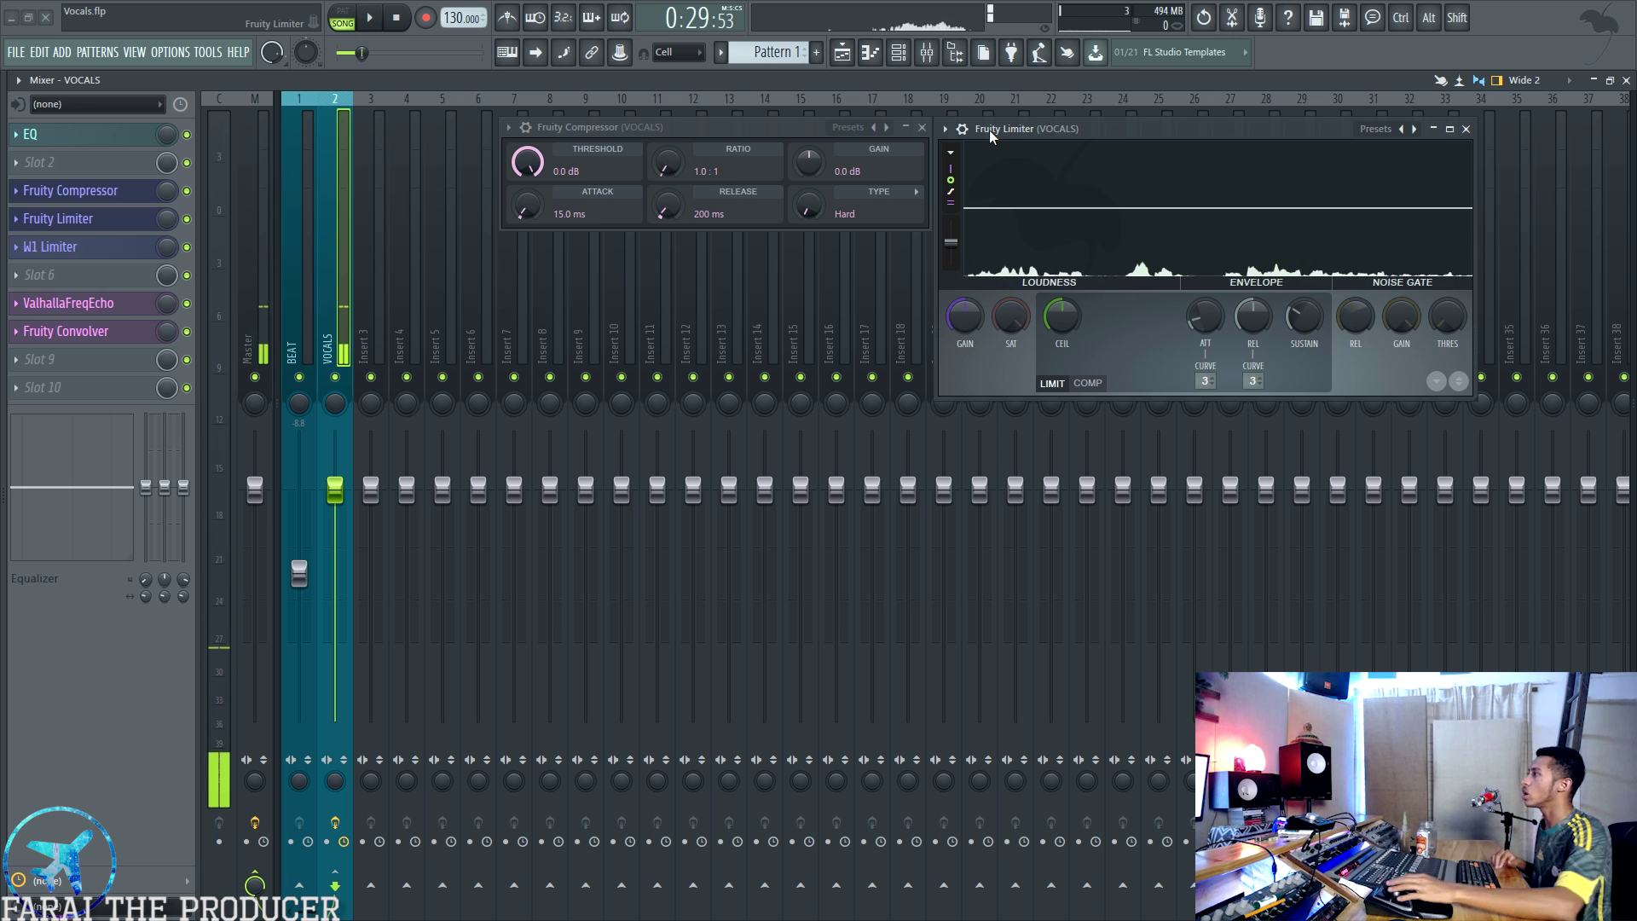
left_click_drag(1110, 129, 1143, 167)
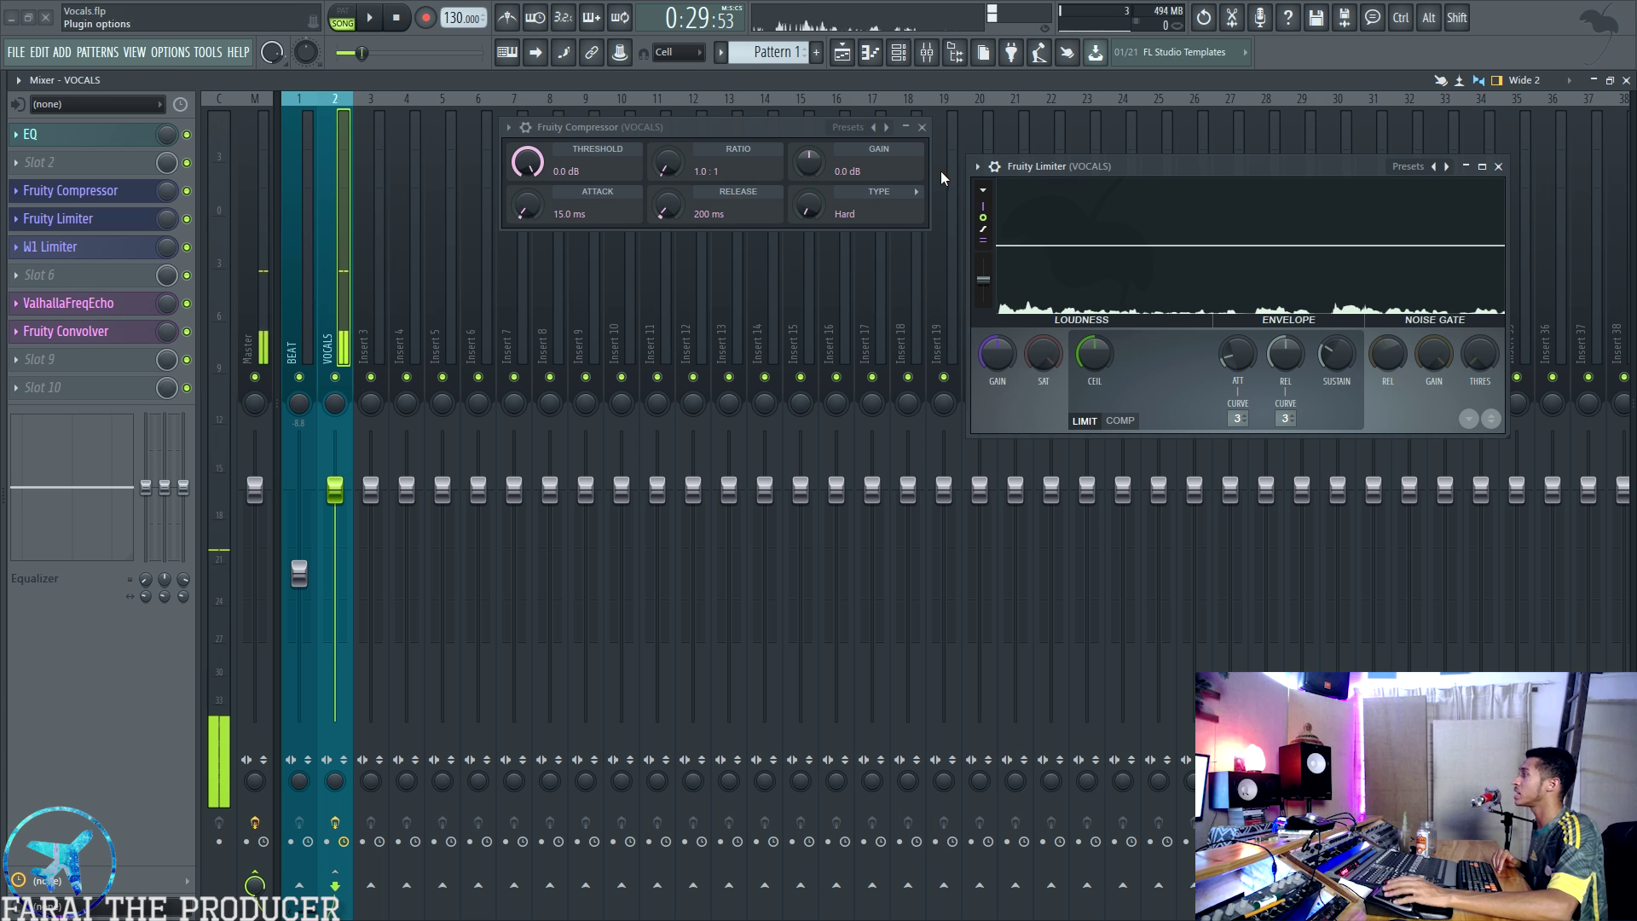
left_click_drag(700, 126, 705, 236)
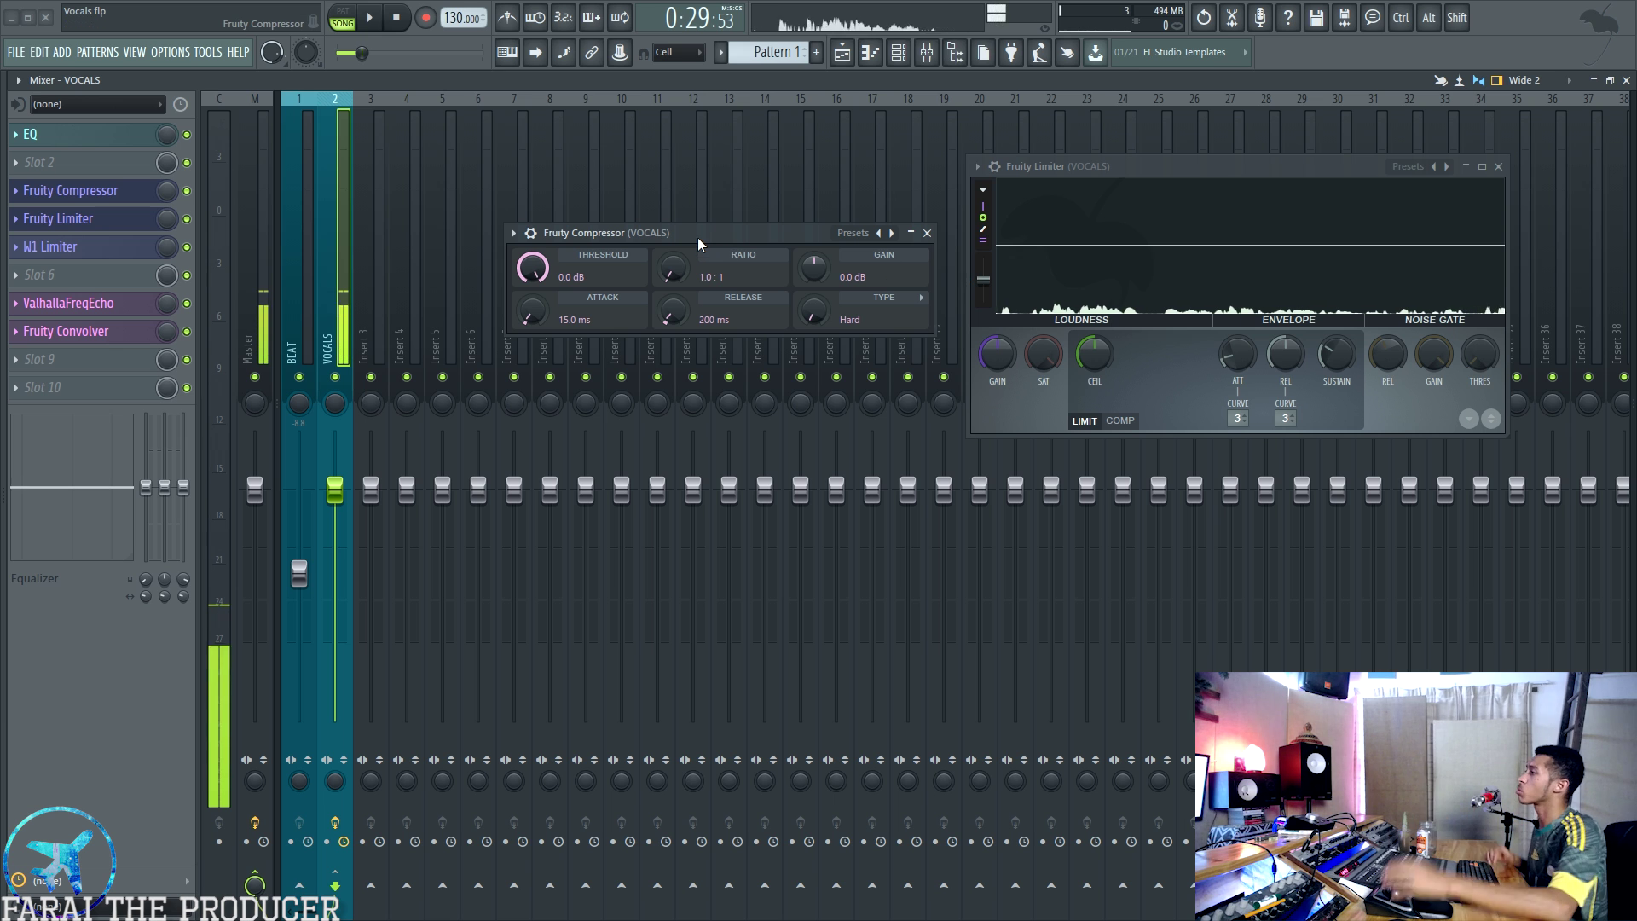
left_click_drag(698, 237, 728, 169)
left_click_drag(560, 200, 559, 223)
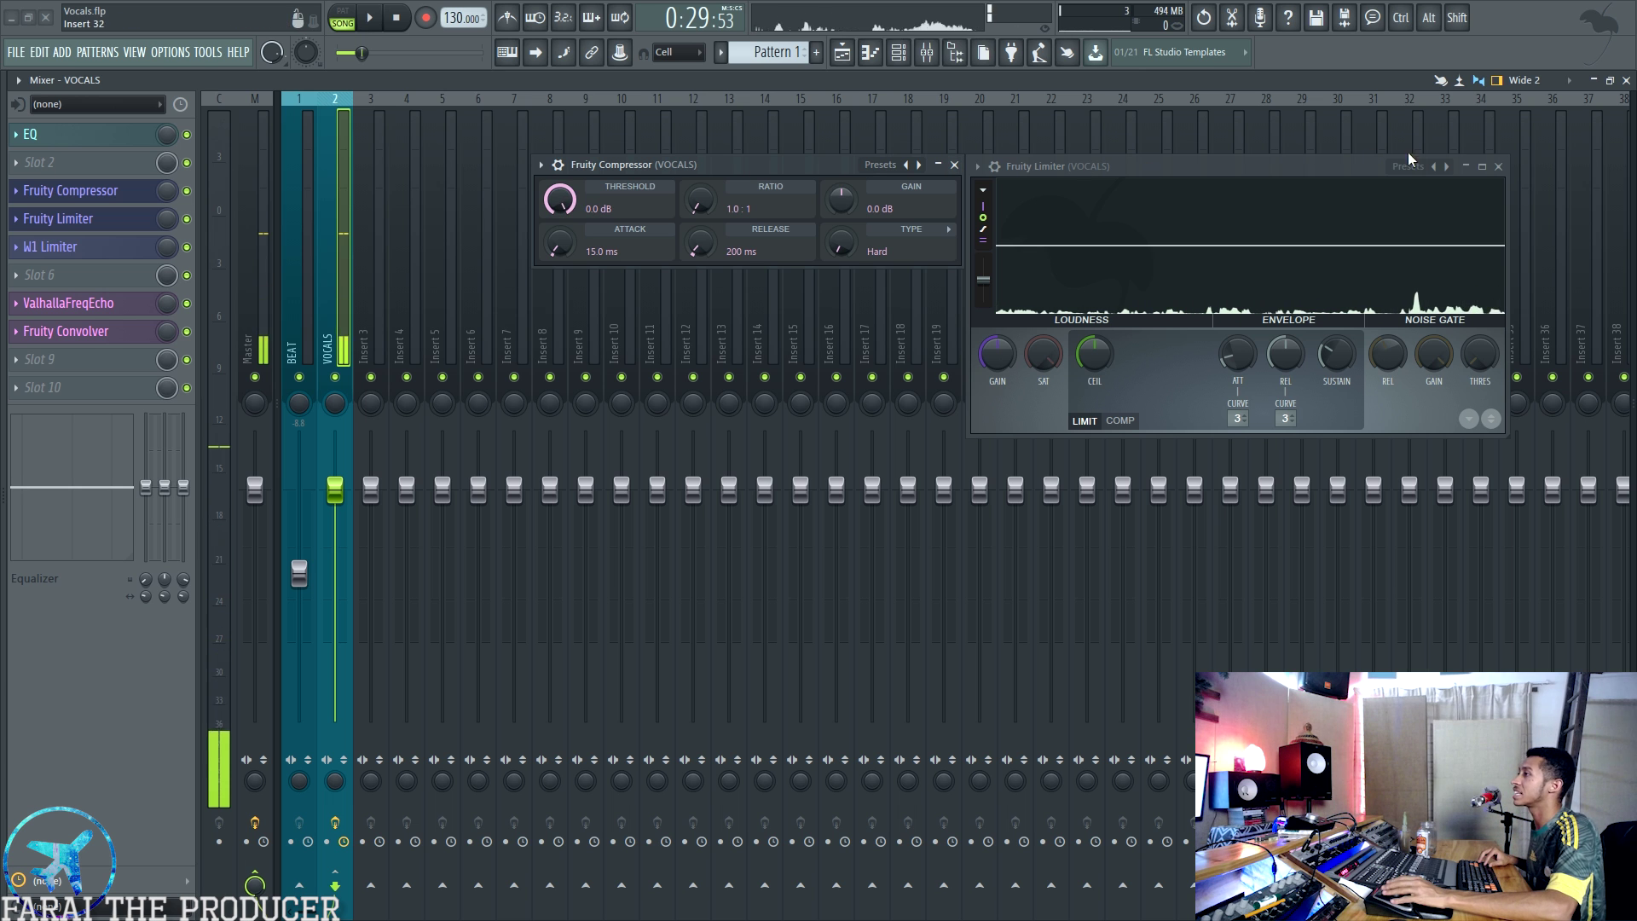
Maximize the Fruity Limiter, switch it to COMP mode, and lower its threshold to just below the vocal peaks
left_click(1482, 166)
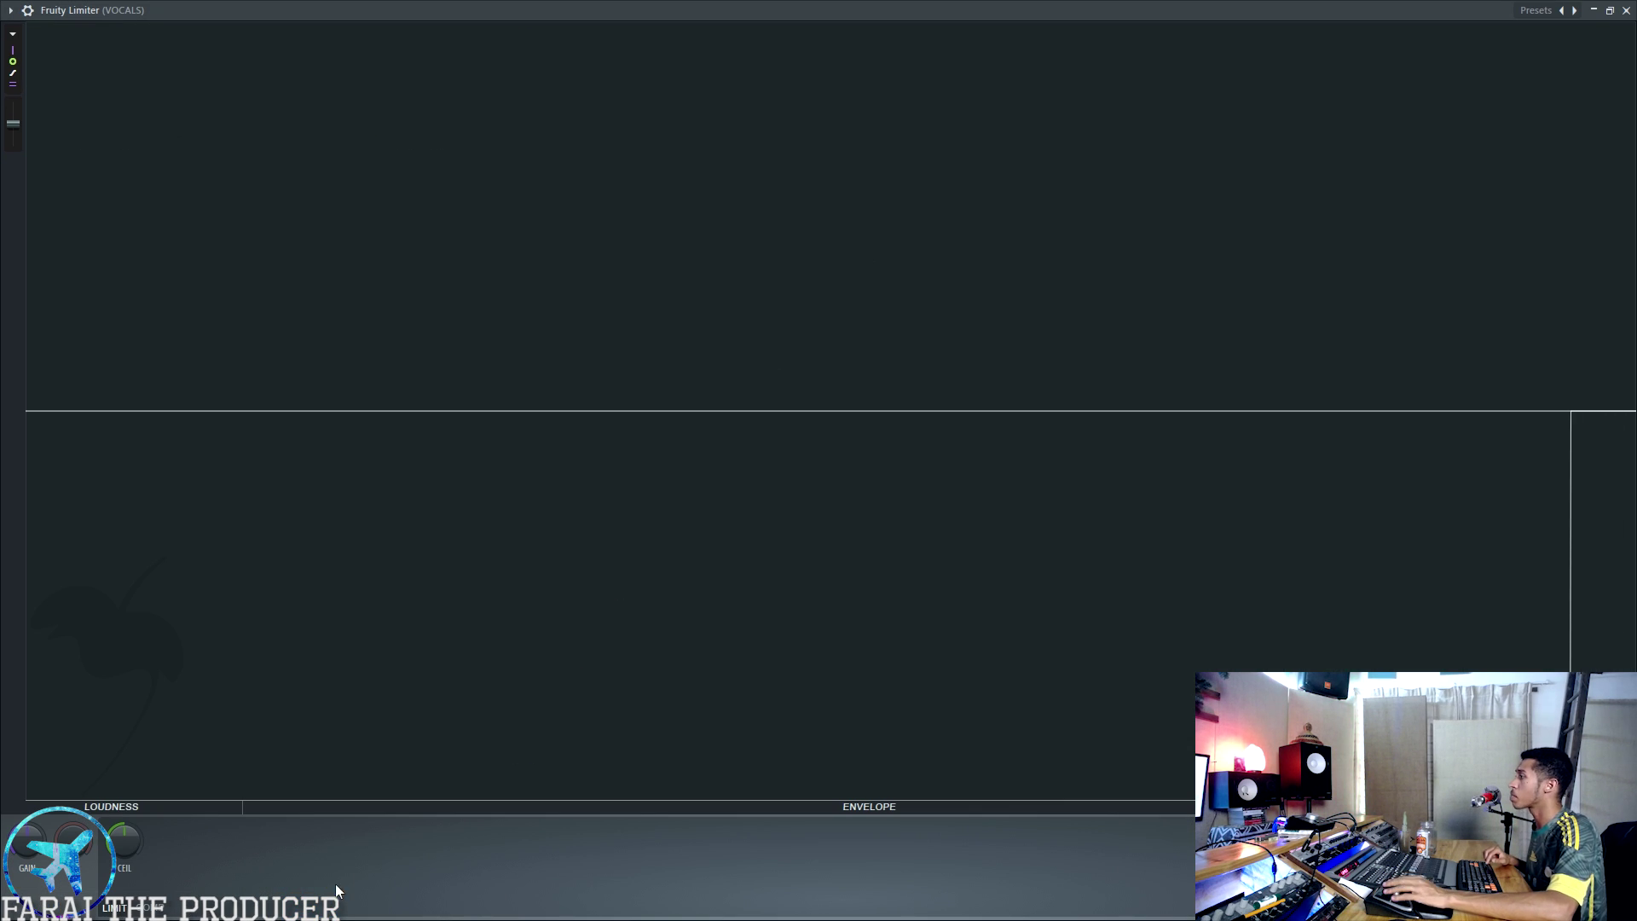
left_click(170, 906)
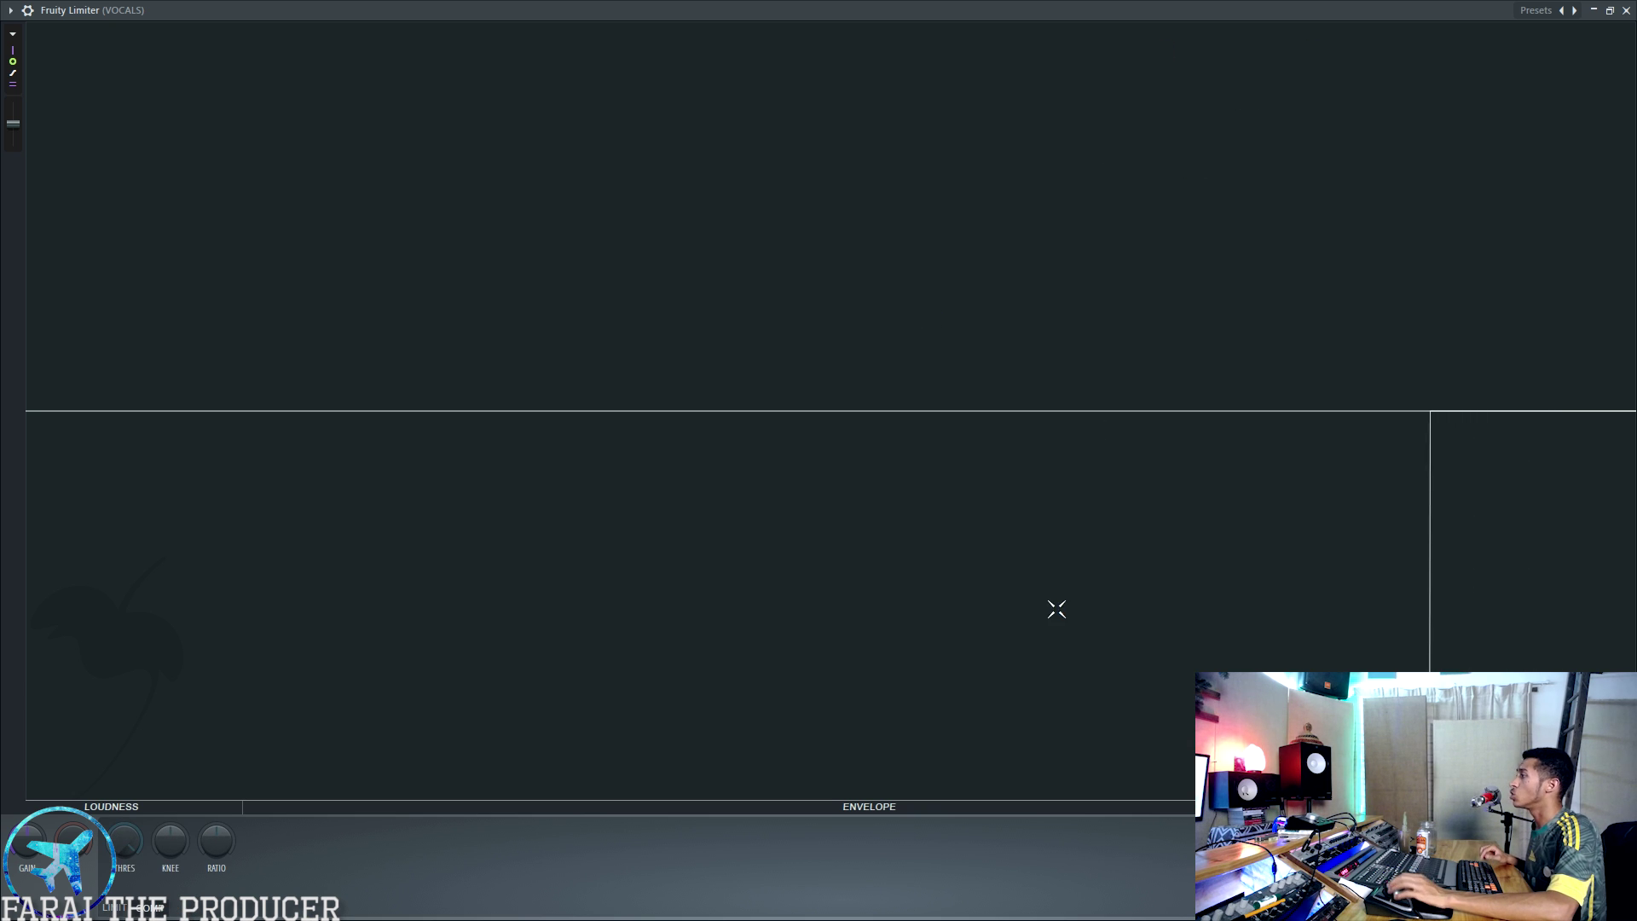
left_click_drag(130, 849, 129, 900)
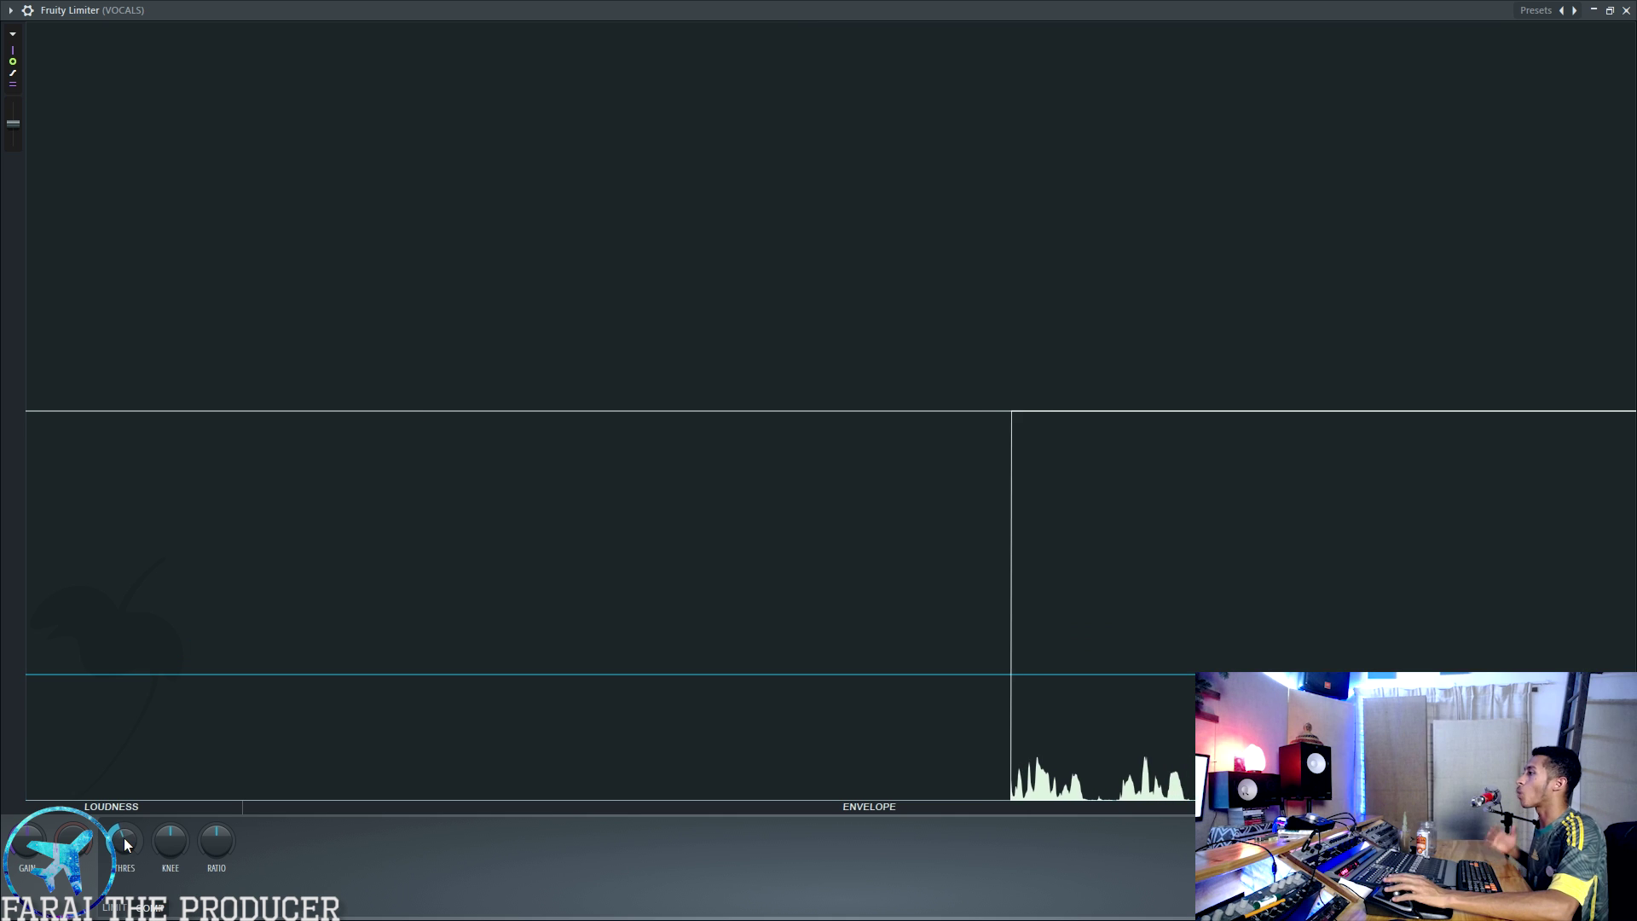
left_click_drag(124, 837, 120, 856)
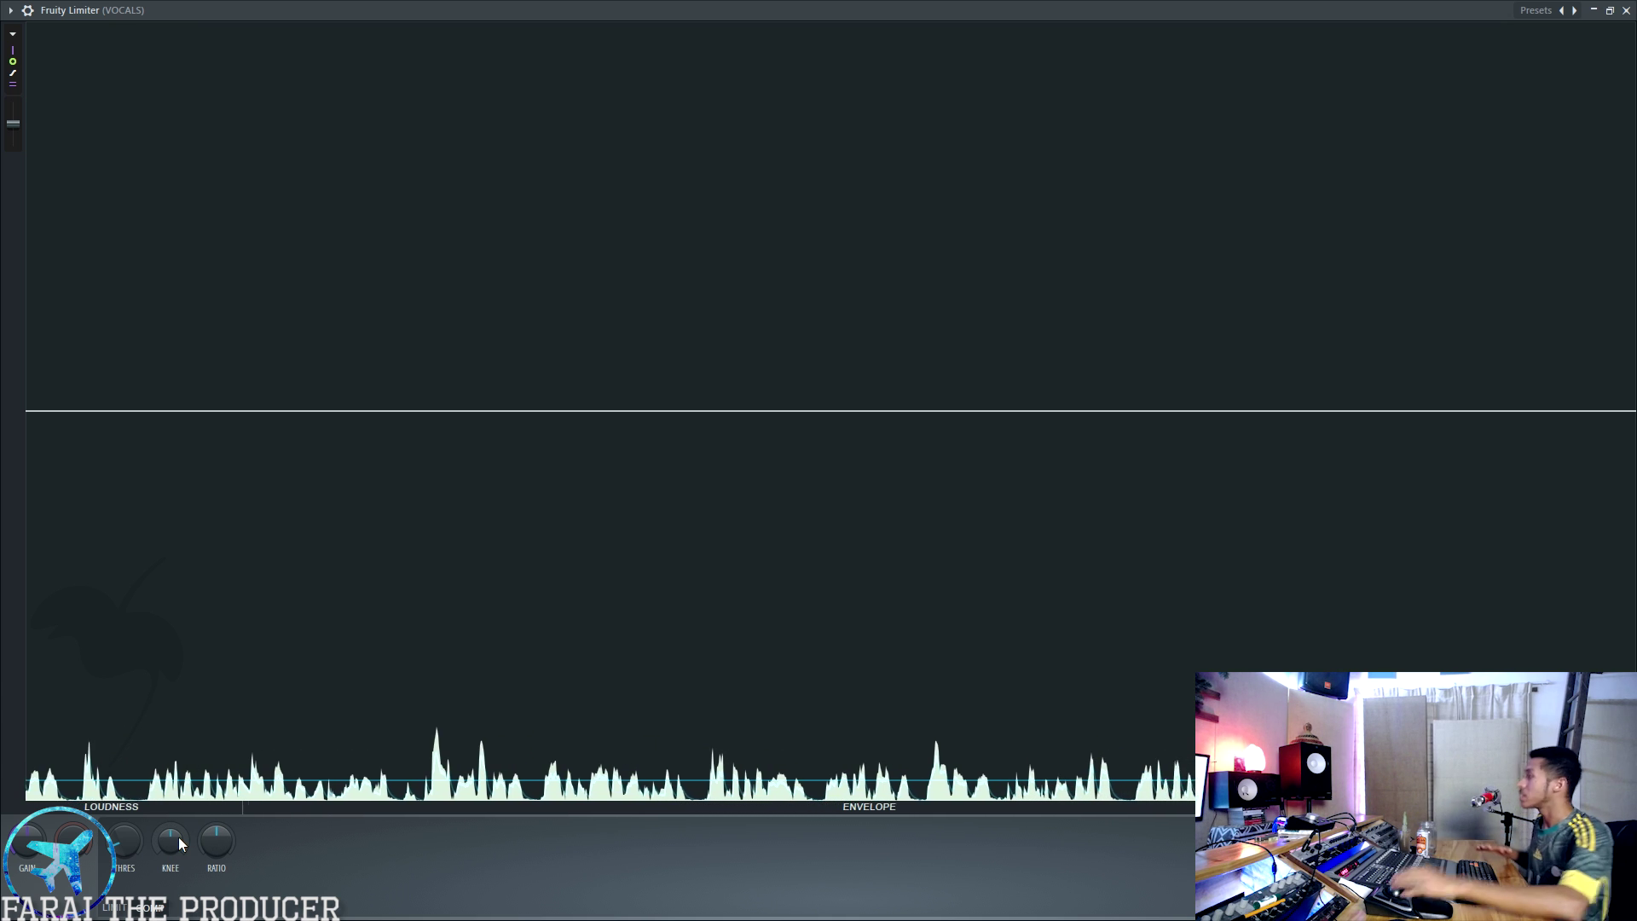
Raise the Fruity Limiter's compression ratio, inspect the gain reduction on the enlarged graph, and return the window to normal size
mouse_move(215, 844)
left_mouse_down()
mouse_move(215, 810)
mouse_move(215, 836)
left_mouse_up()
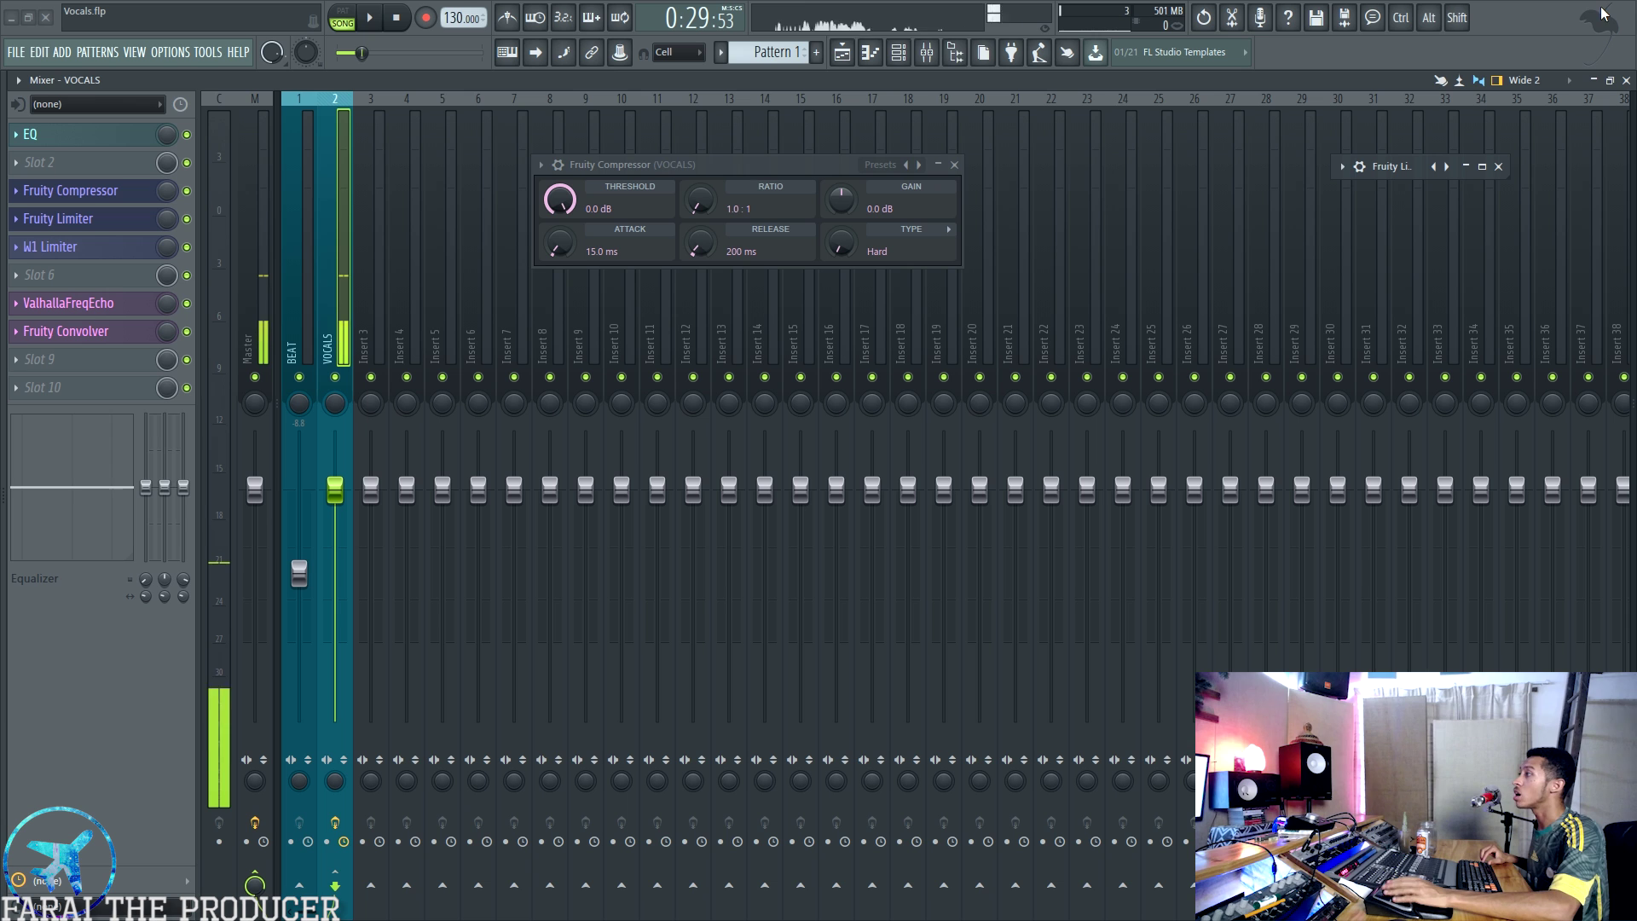
left_click(1593, 10)
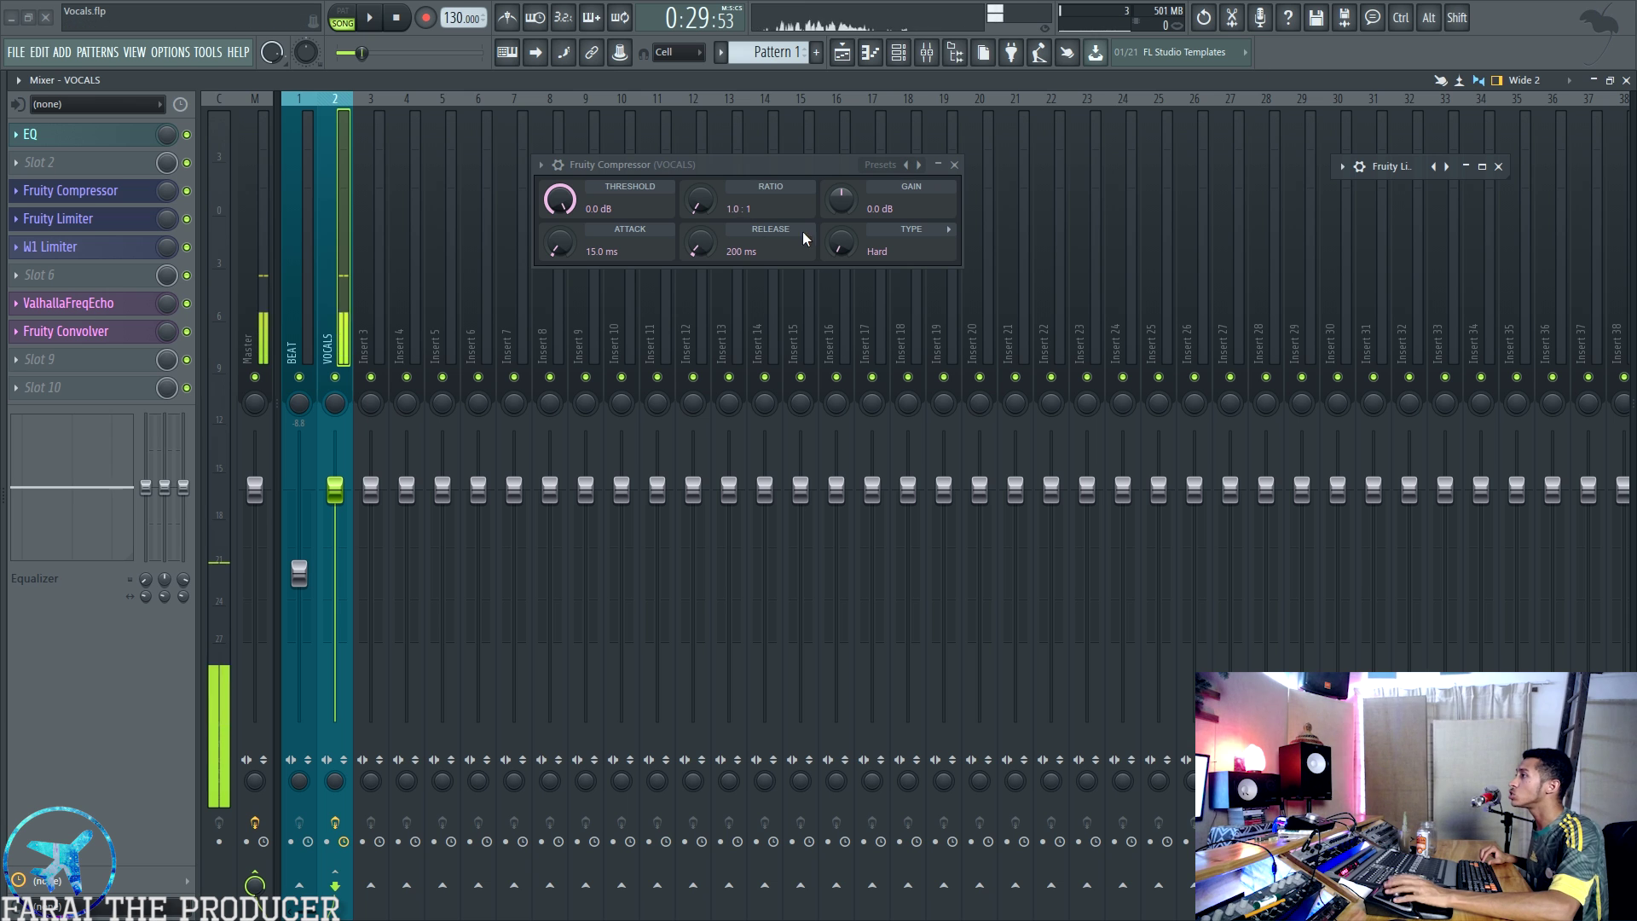
left_click(1473, 168)
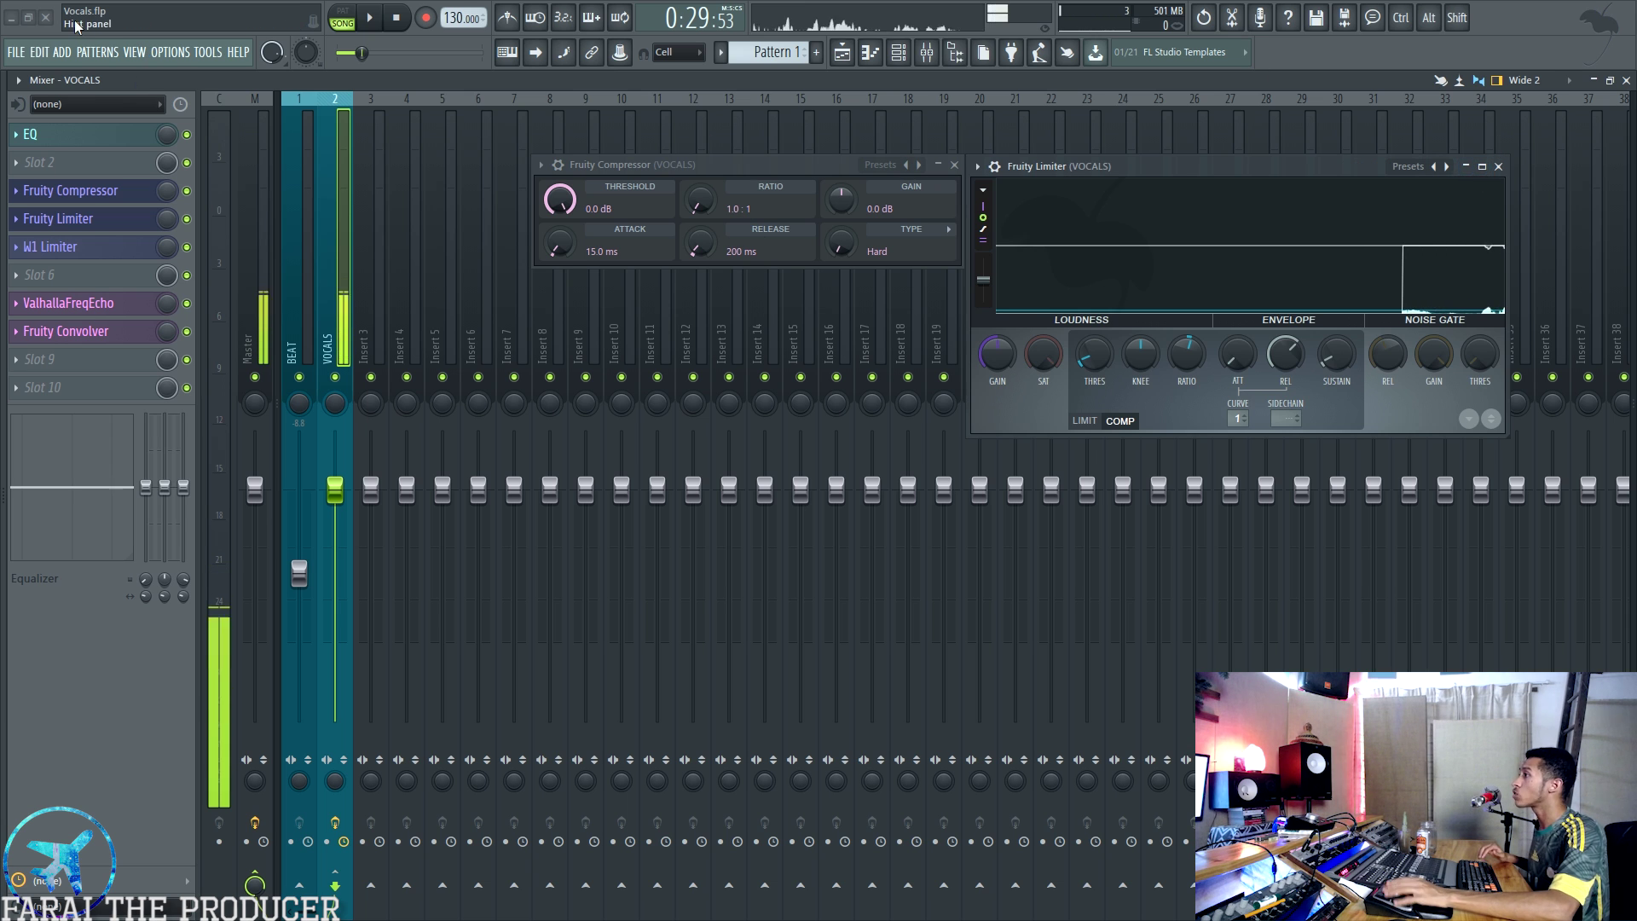
left_click_drag(1189, 355, 1188, 342)
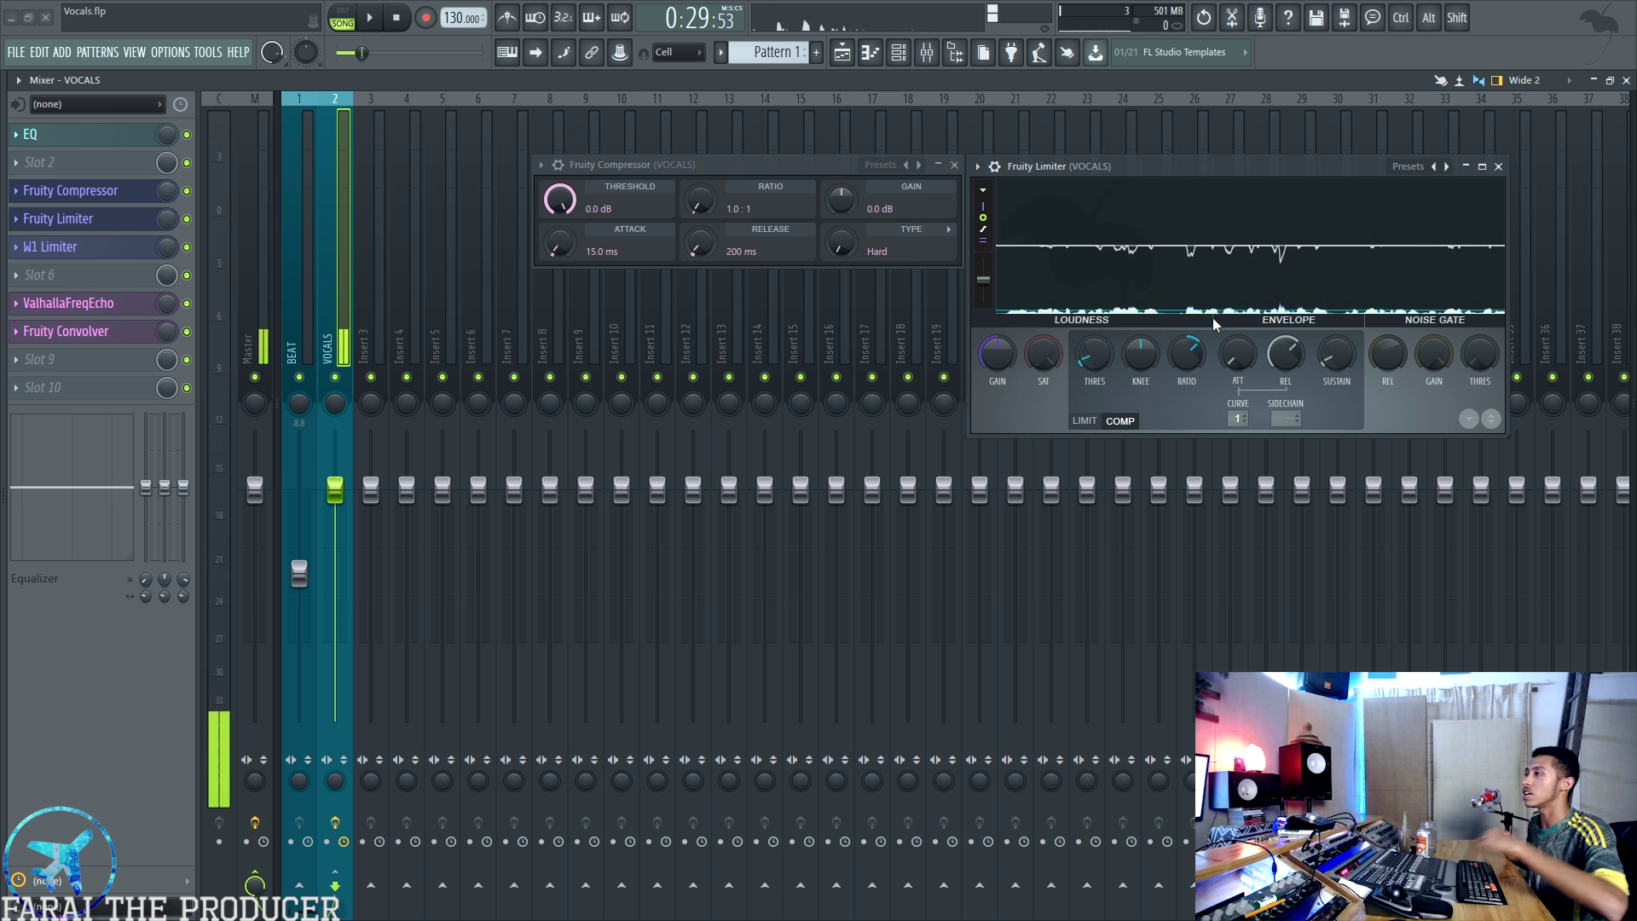
left_click(1481, 167)
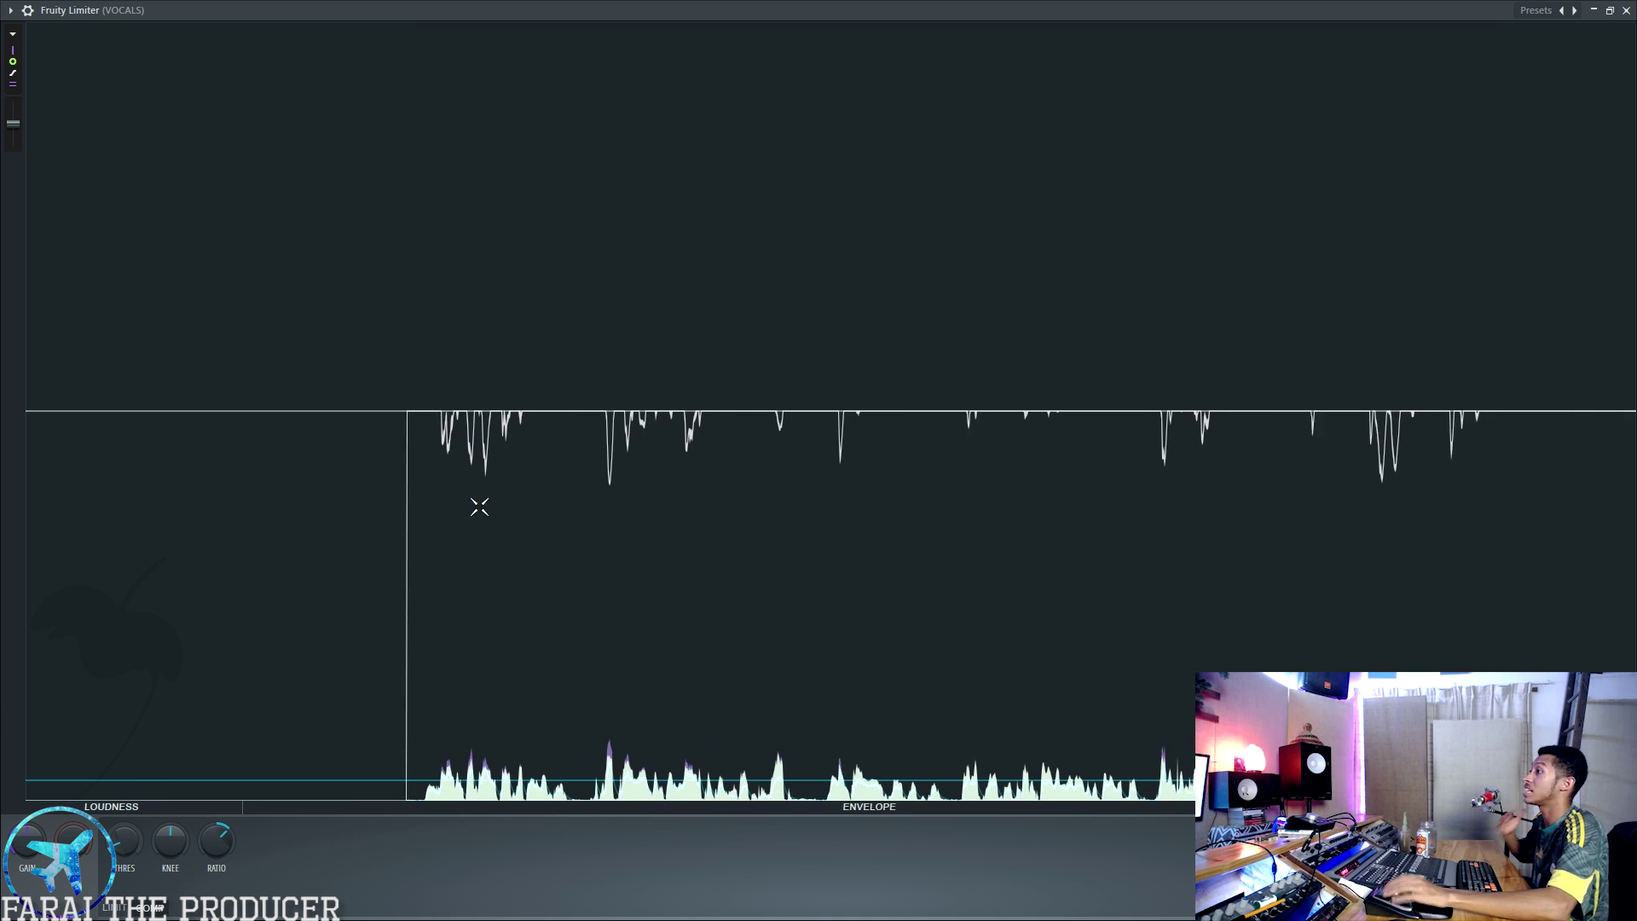
left_click(1610, 11)
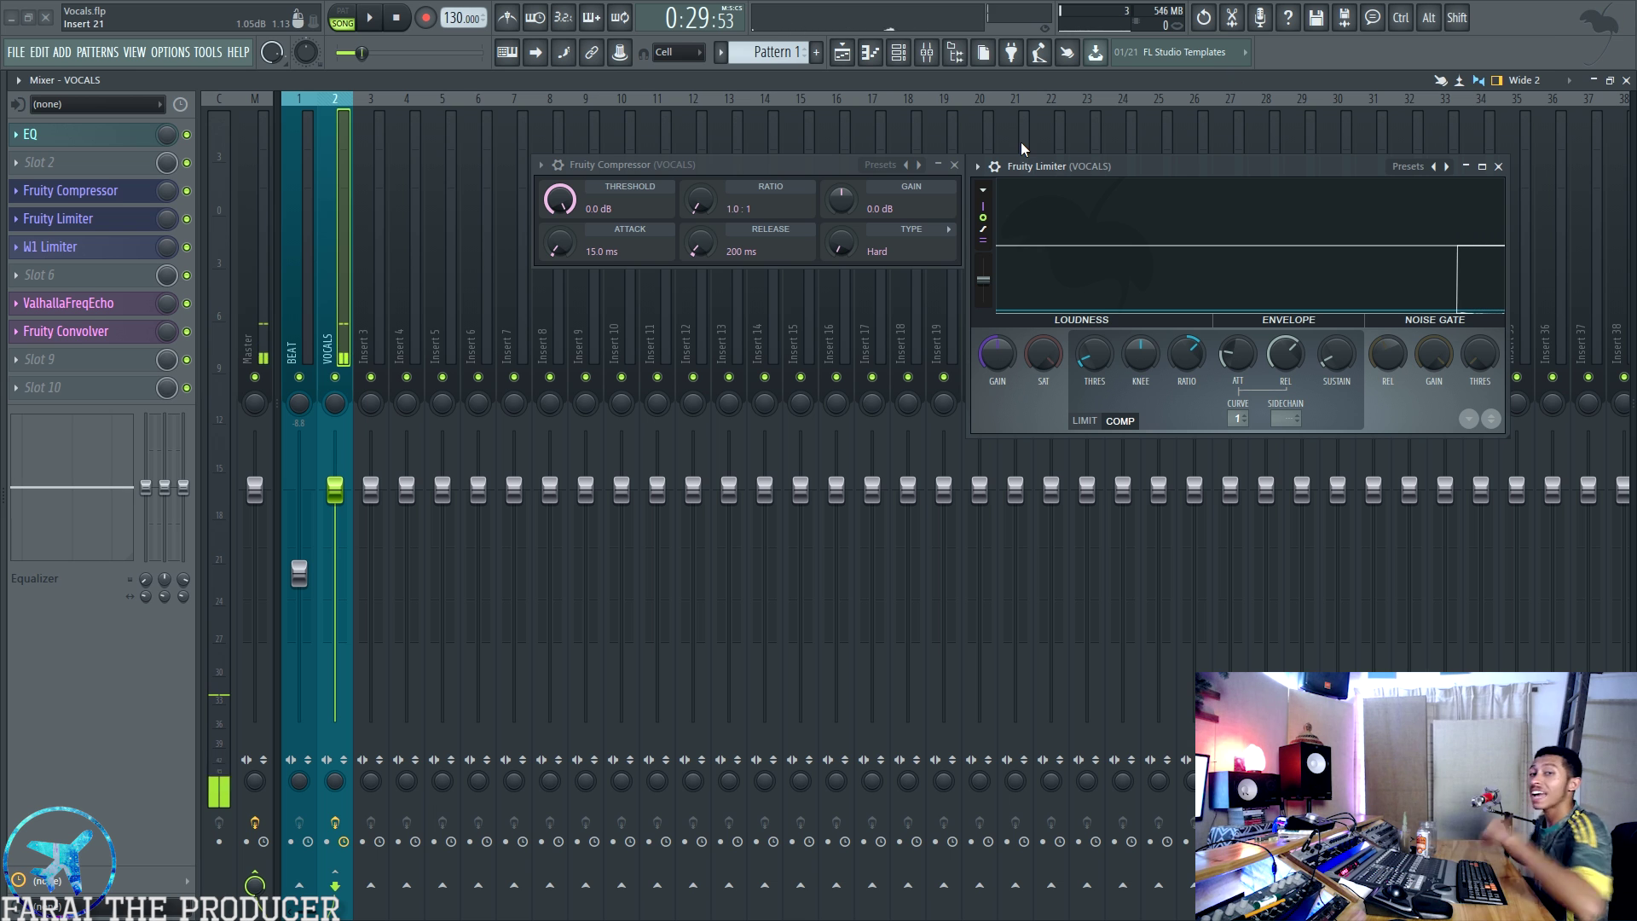
Open the W1 Limiter on the vocals, place it below the Fruity Compressor, and try out its threshold control
left_click(98, 250)
left_click_drag(977, 330, 699, 280)
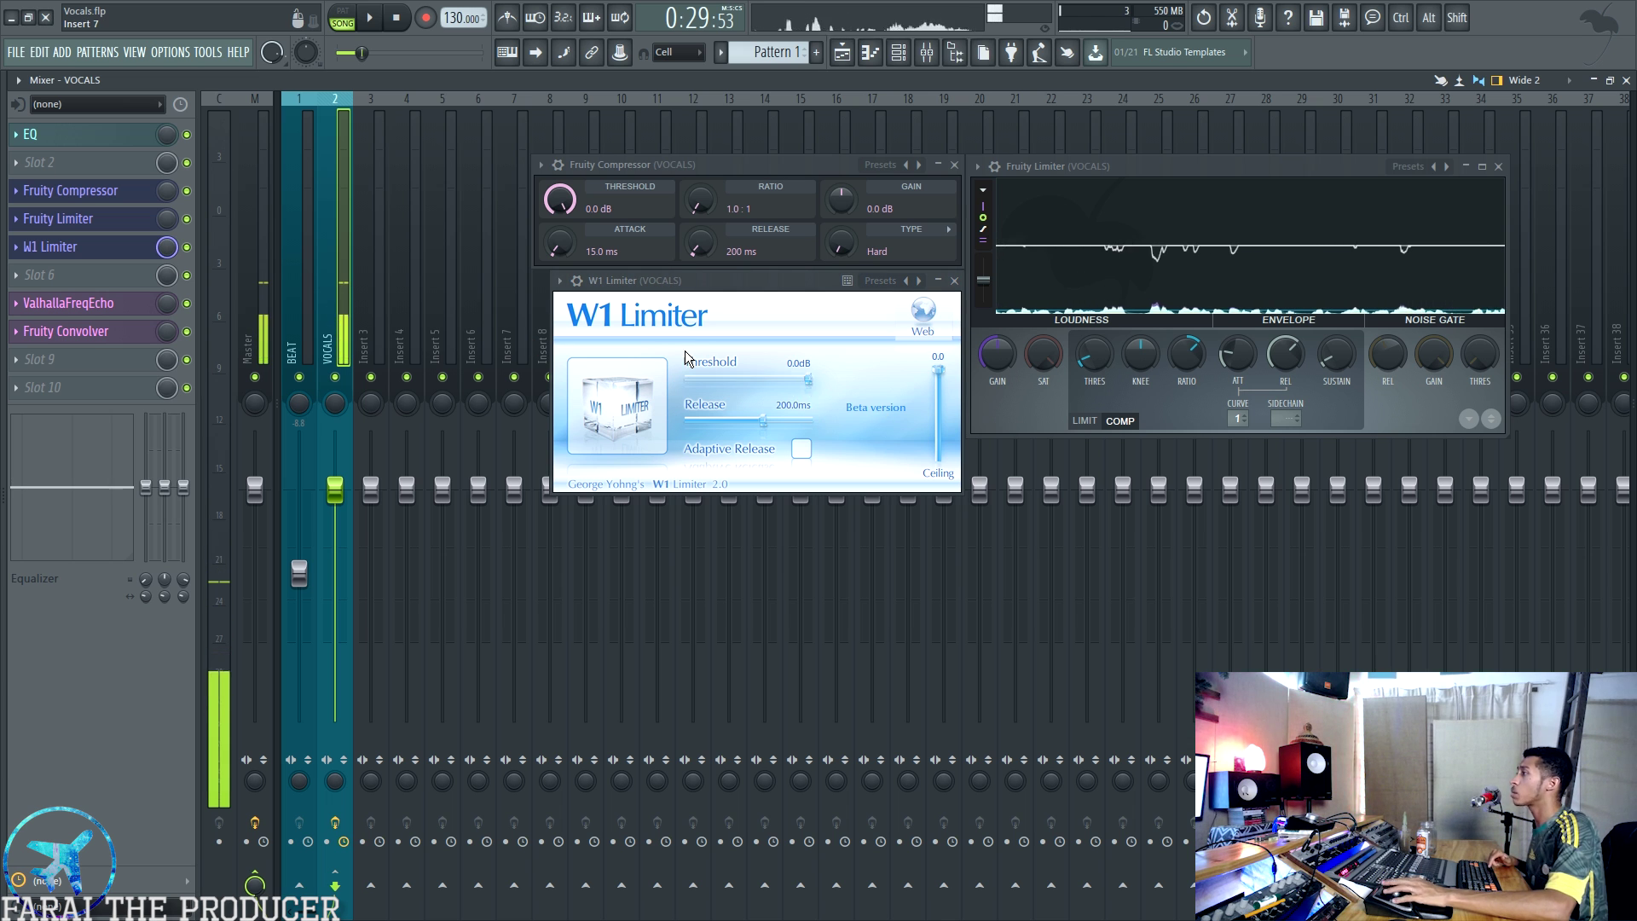
left_click_drag(808, 388, 861, 386)
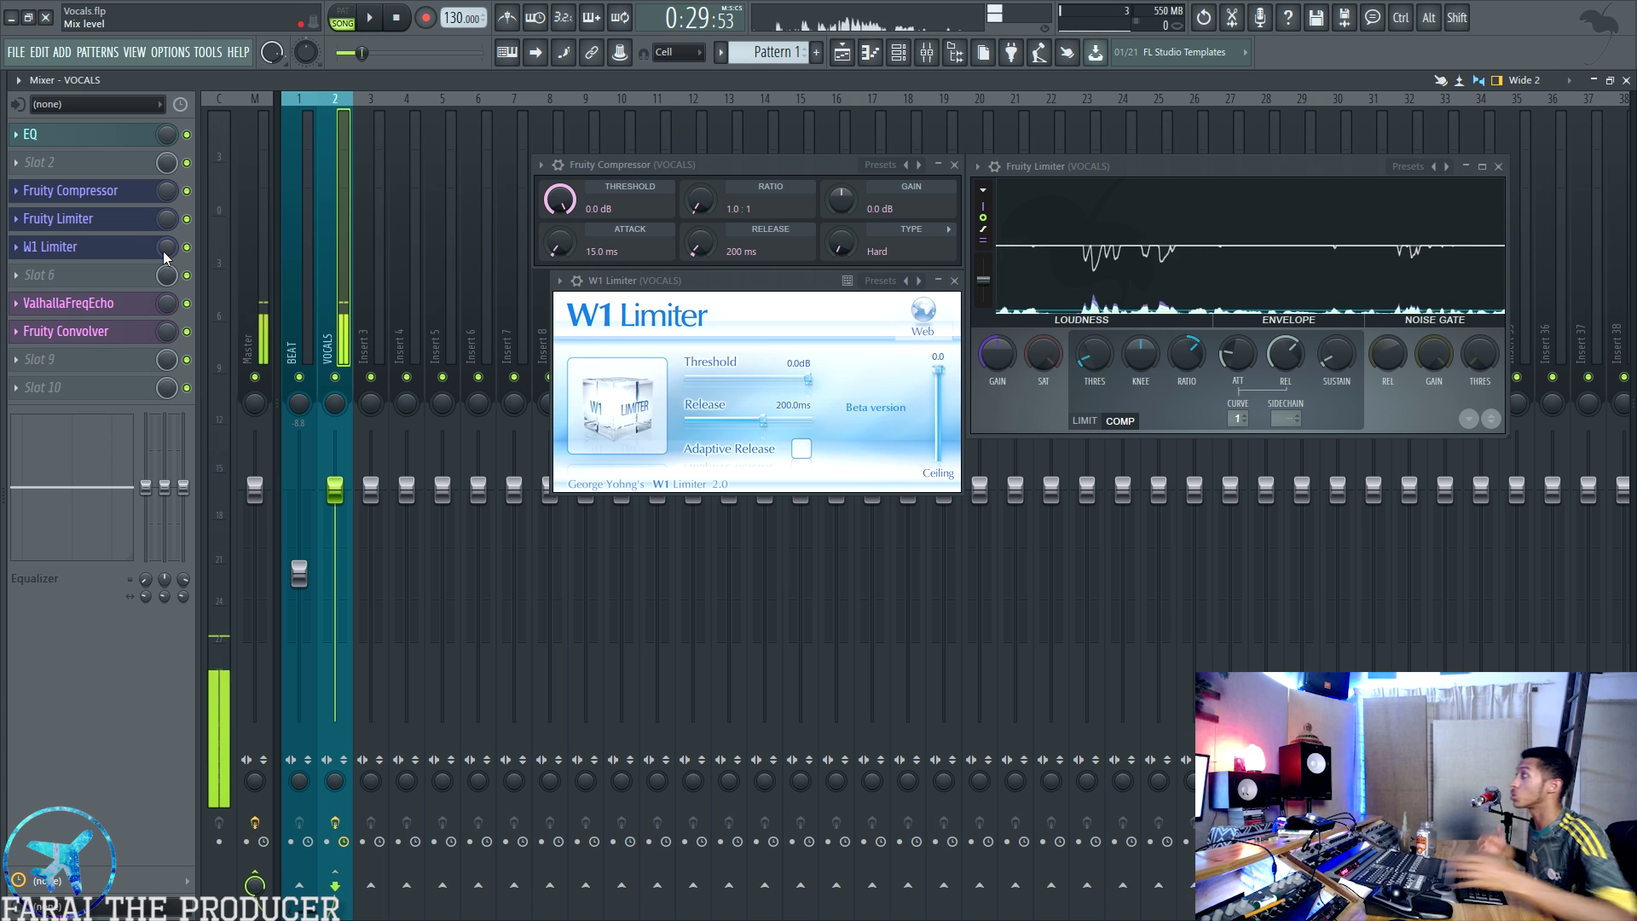
left_click(92, 253)
left_click(92, 253)
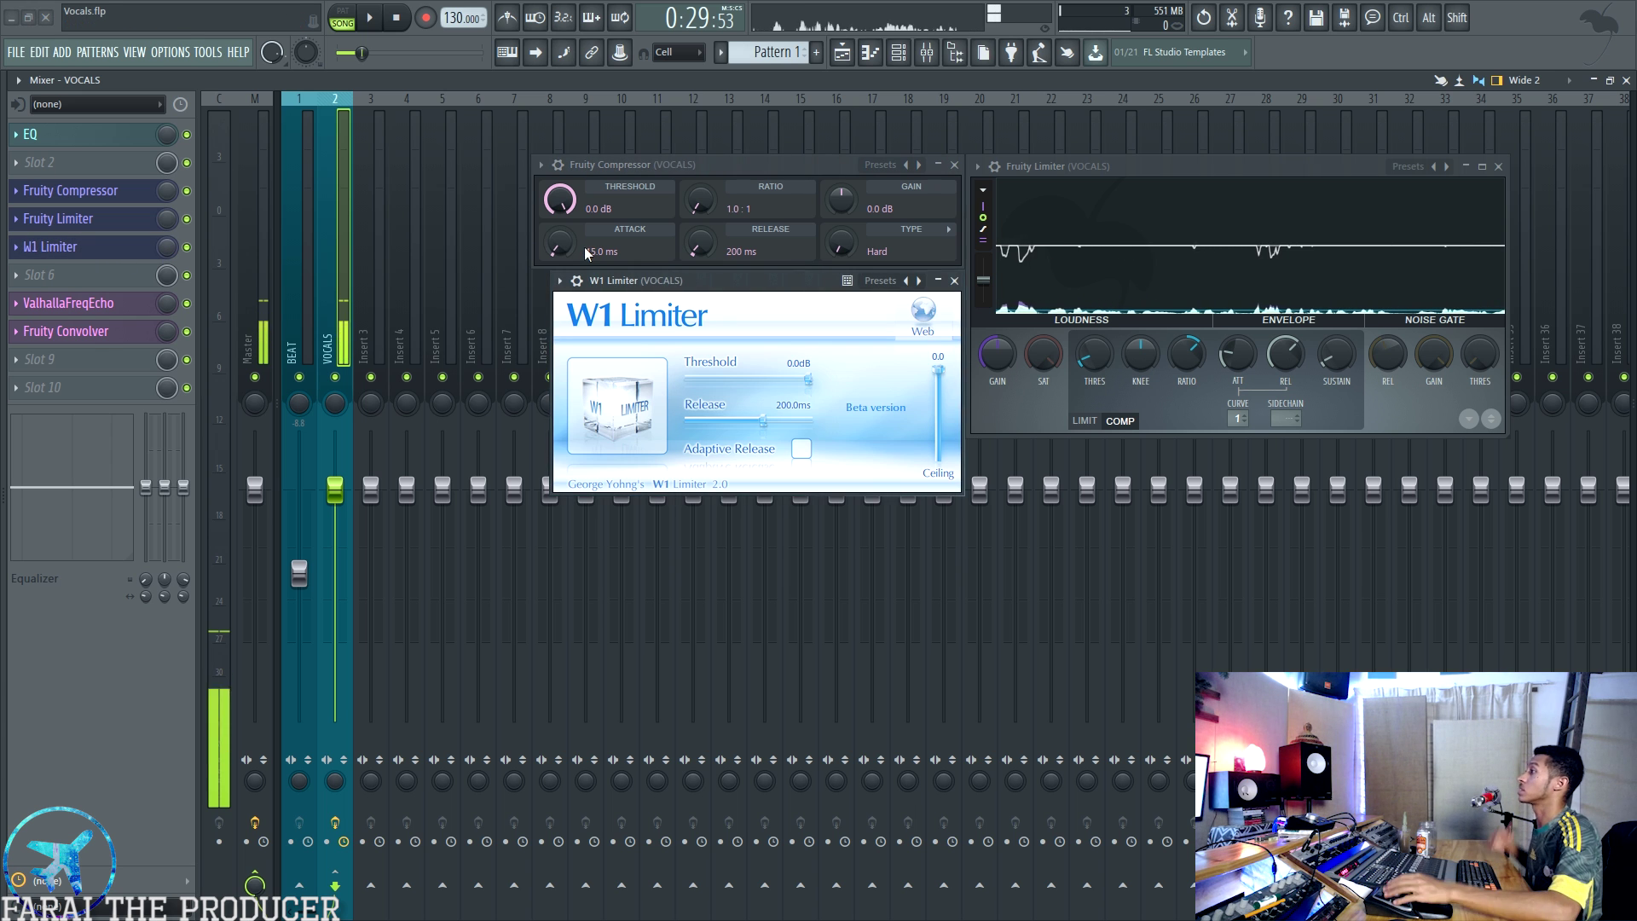
Close the W1 Limiter, Fruity Compressor and Fruity Limiter windows
left_click(954, 281)
left_click(954, 165)
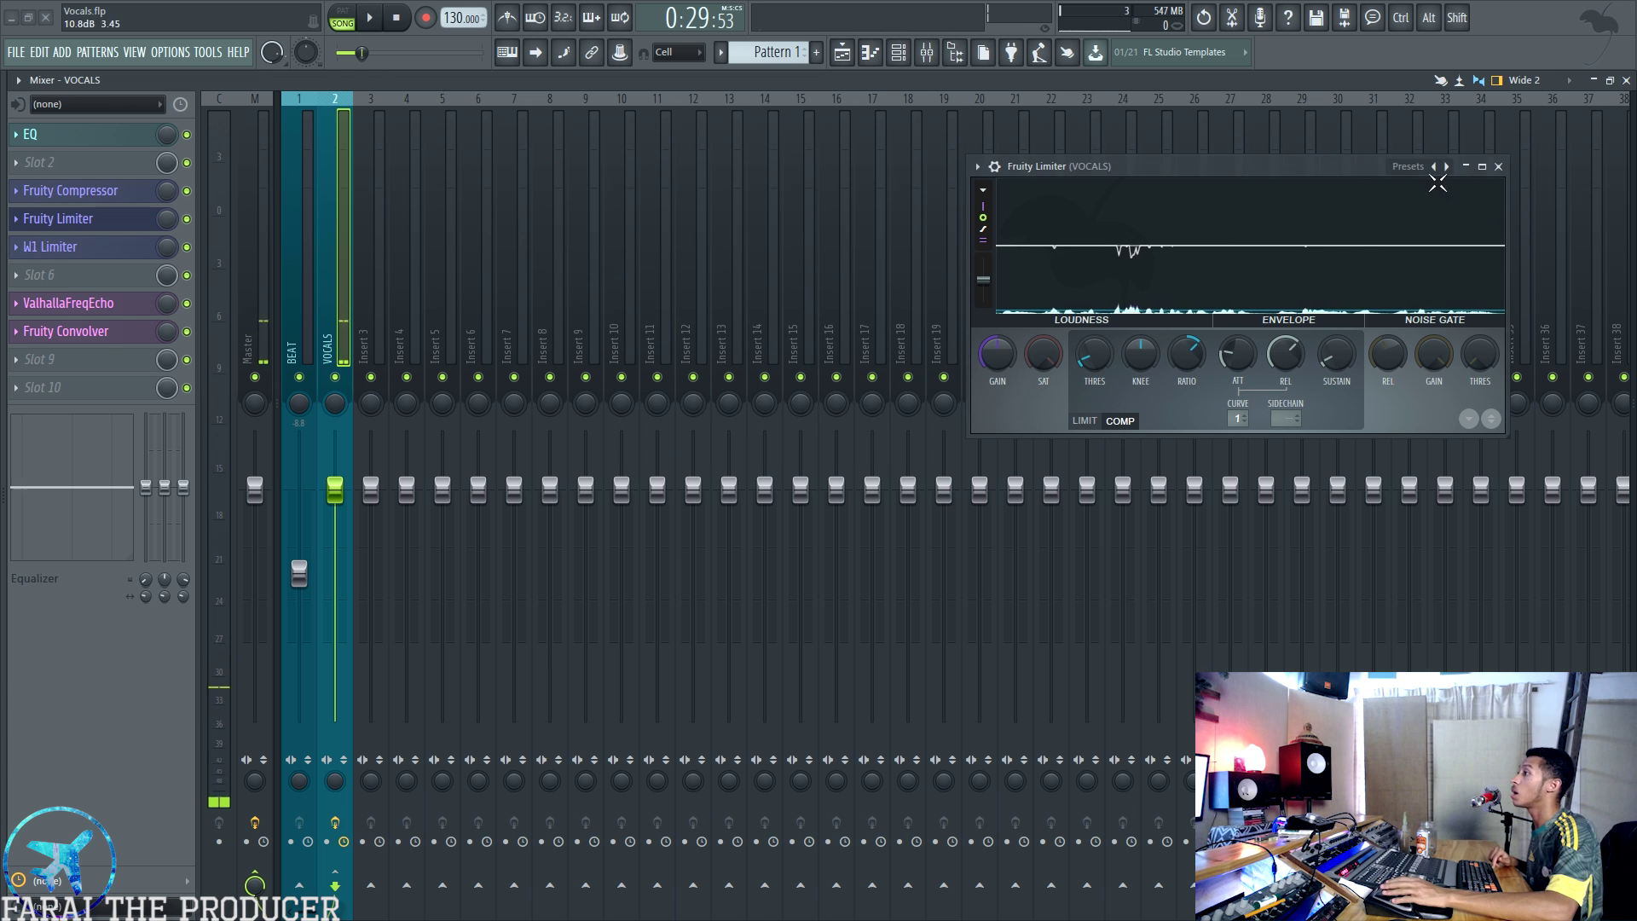
left_click(1498, 166)
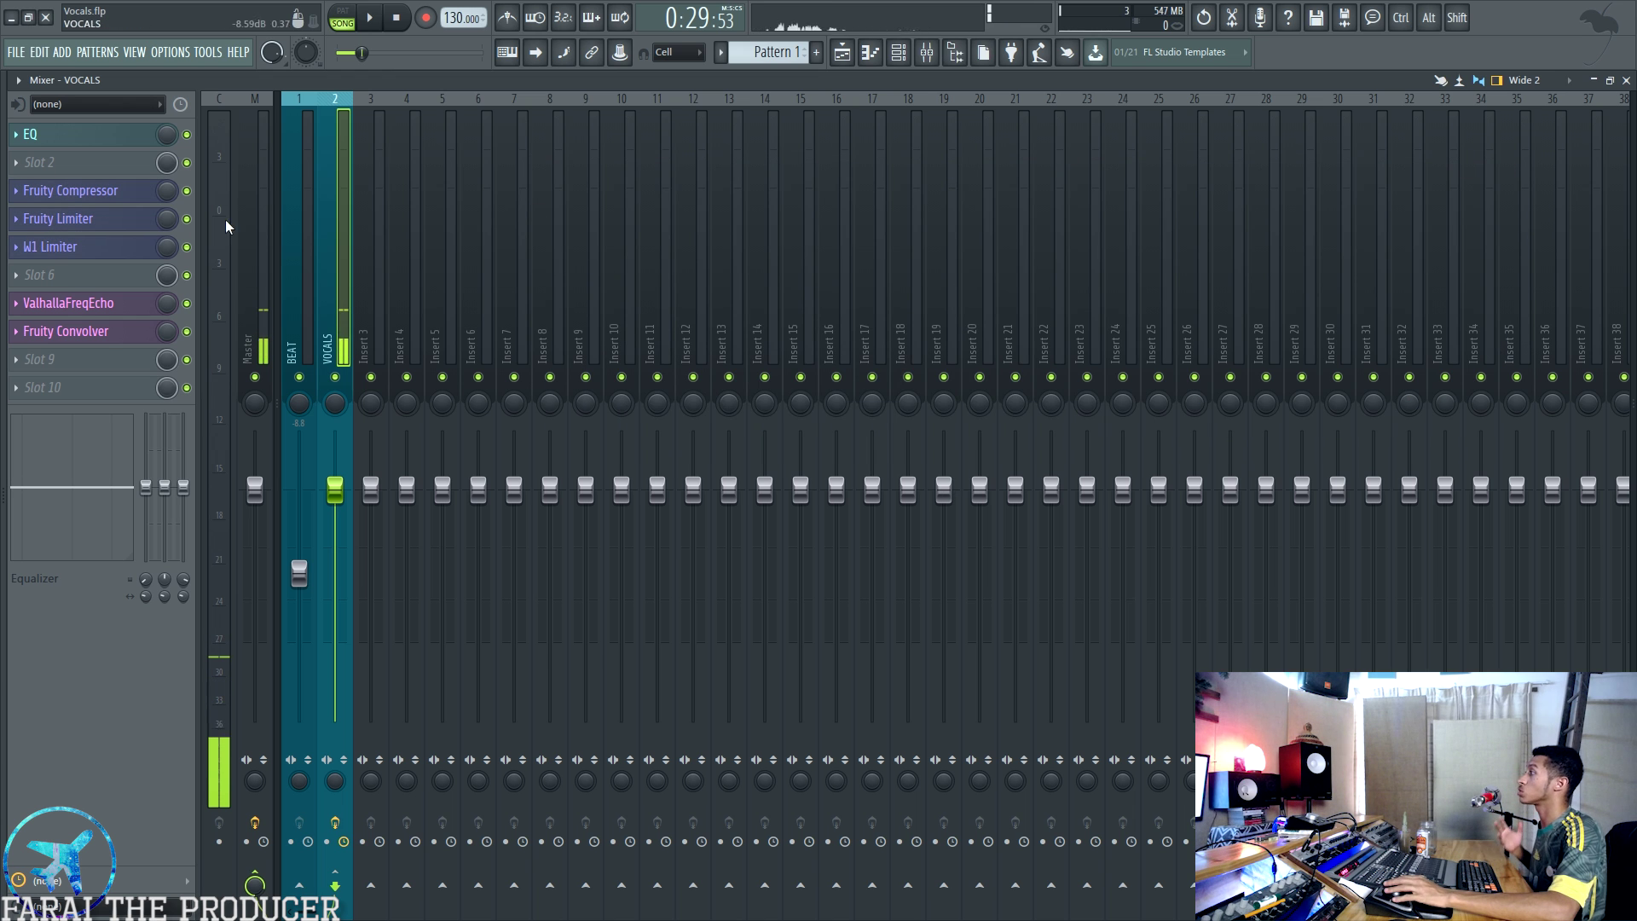
Open ValhallaFreqEcho and Fruity Convolver from the vocal effects chain and arrange them side by side
left_click(92, 305)
left_click(77, 331)
left_click_drag(593, 273, 1276, 163)
left_click_drag(746, 141, 755, 162)
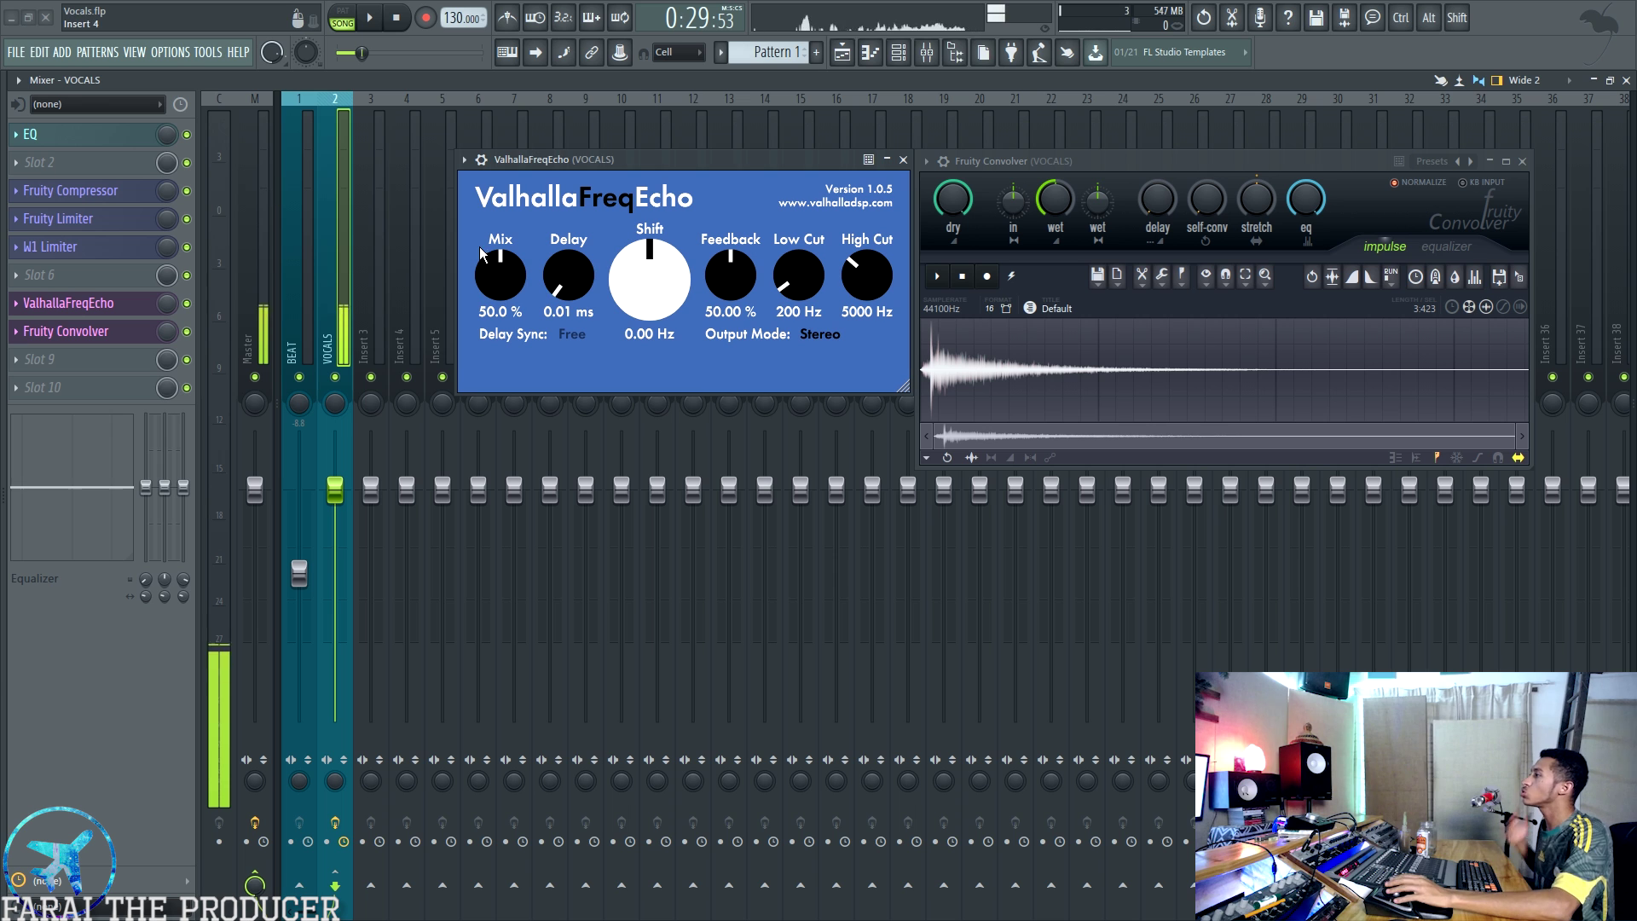
Set ValhallaFreqEcho's mix to 100% and delay to 100.67 ms, and enlarge its window next to Fruity Convolver
left_click_drag(500, 275, 502, 119)
left_click_drag(580, 279, 550, 239)
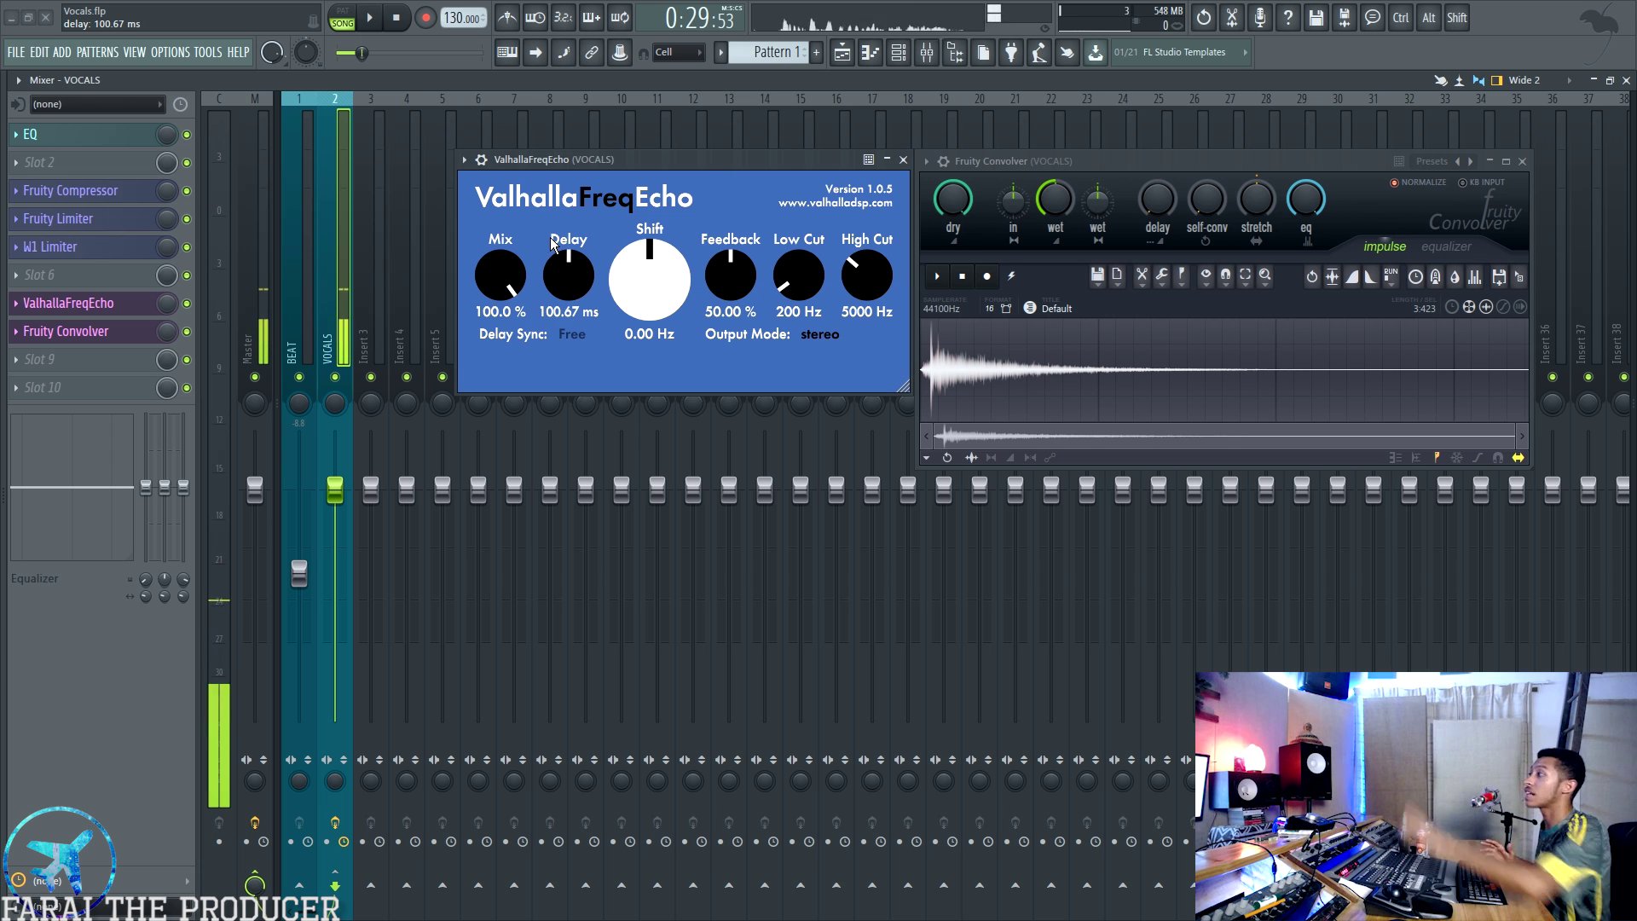
left_click_drag(614, 160, 459, 138)
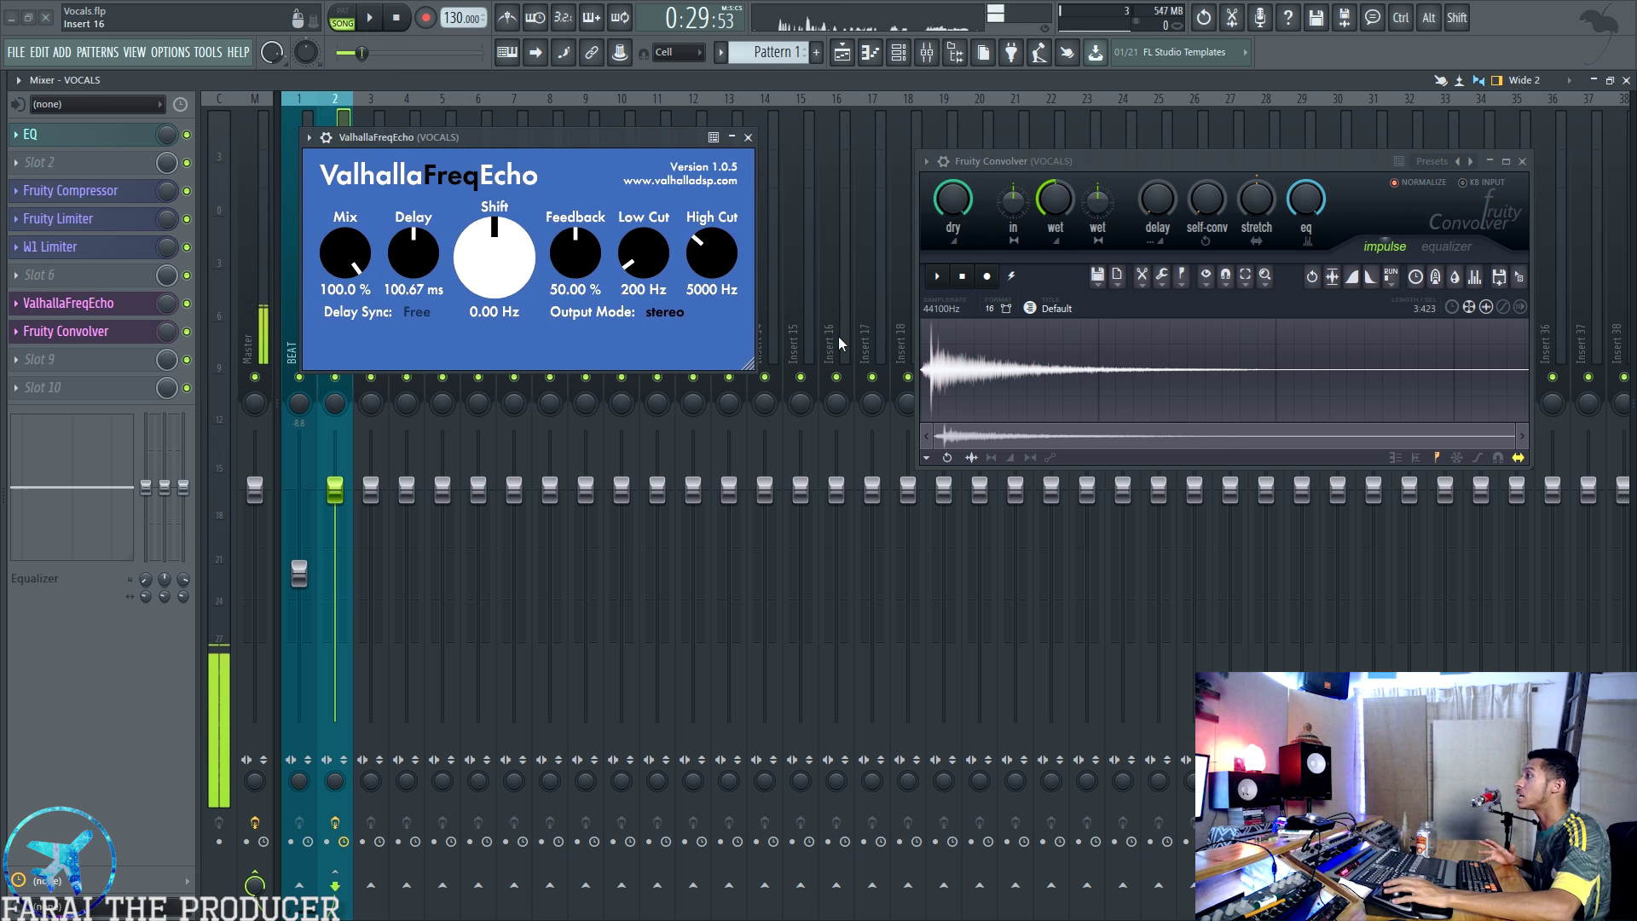
left_click_drag(747, 364, 842, 439)
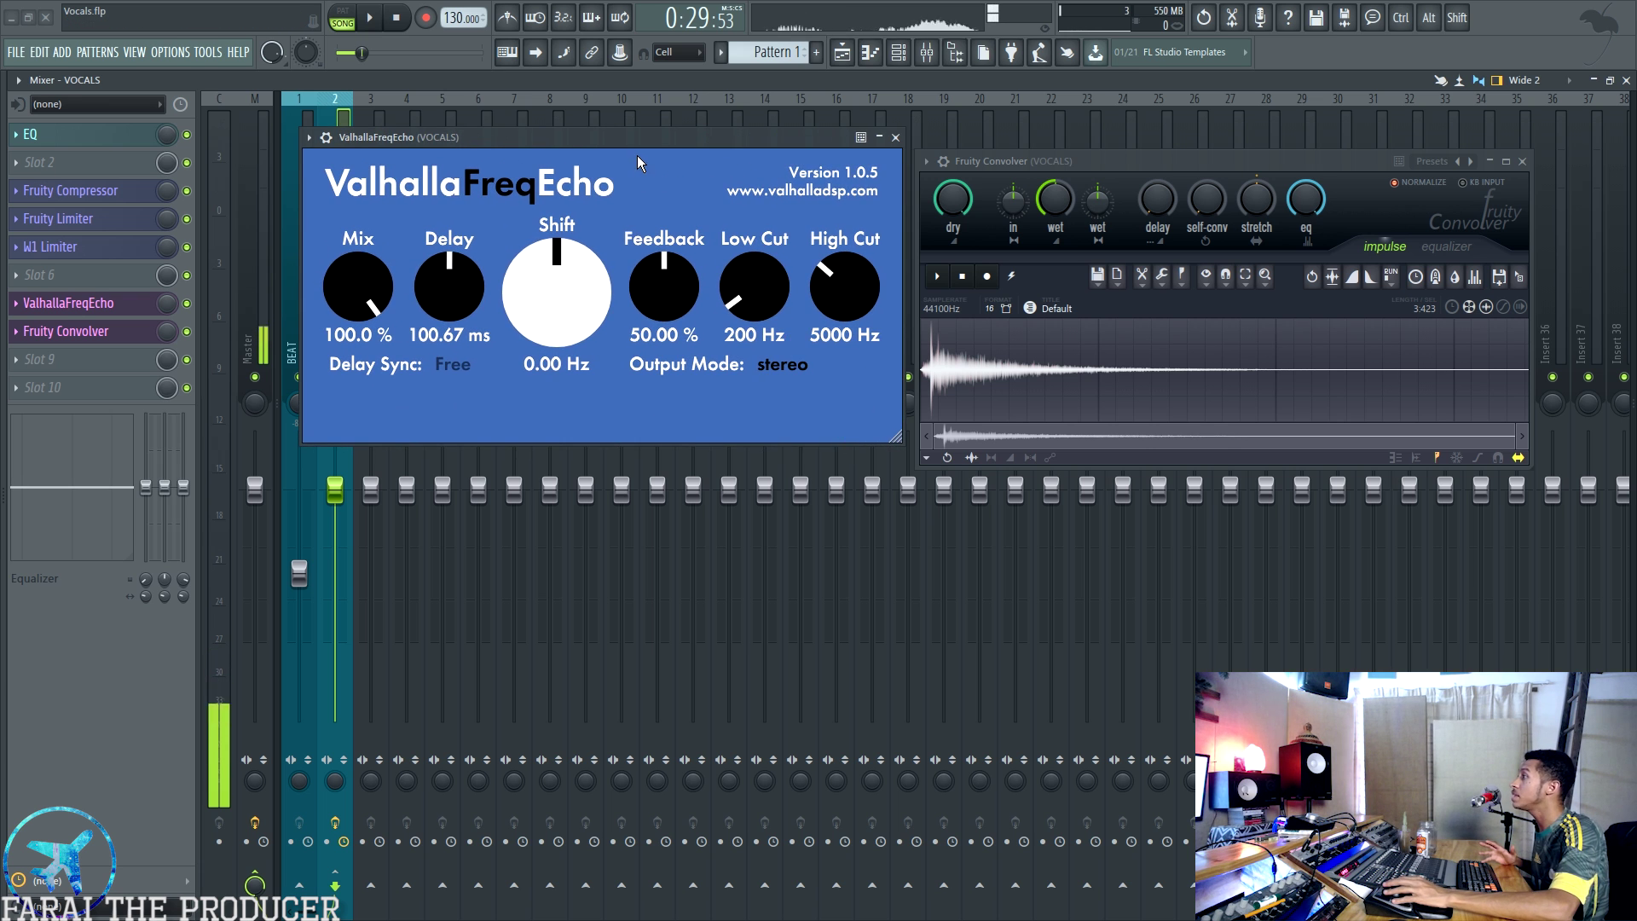
left_click_drag(630, 136, 638, 158)
Set ValhallaFreqEcho's delay to 83.16 ms and mix to 0%, and turn down its effect slot's mix level
left_click_drag(454, 323, 454, 331)
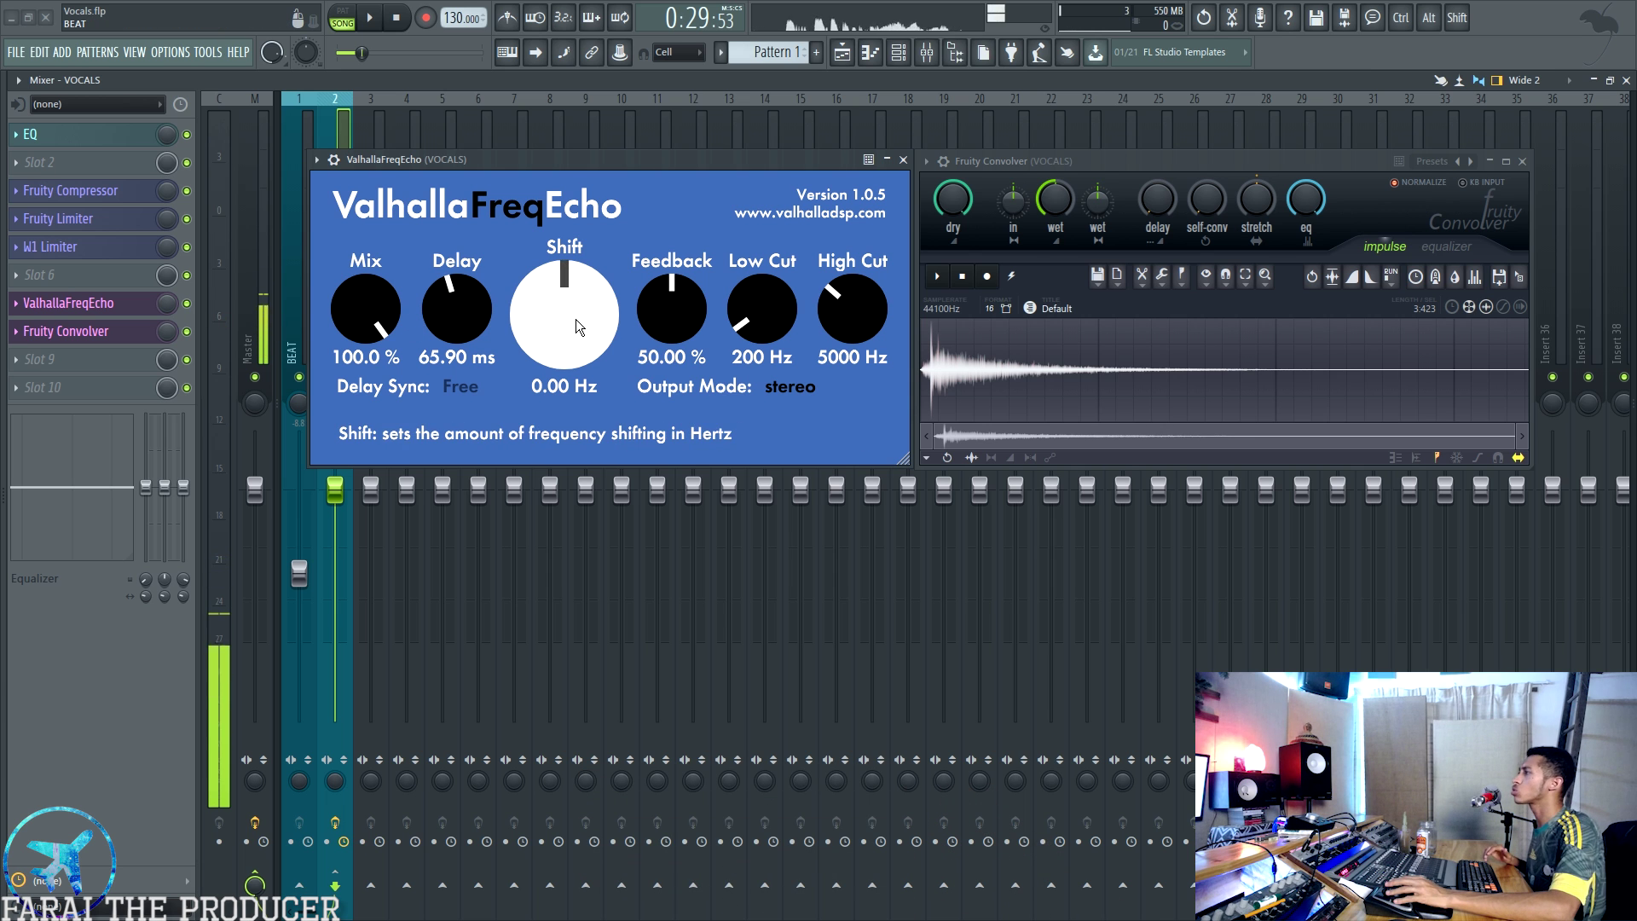
scroll(473, 294, "up", 5)
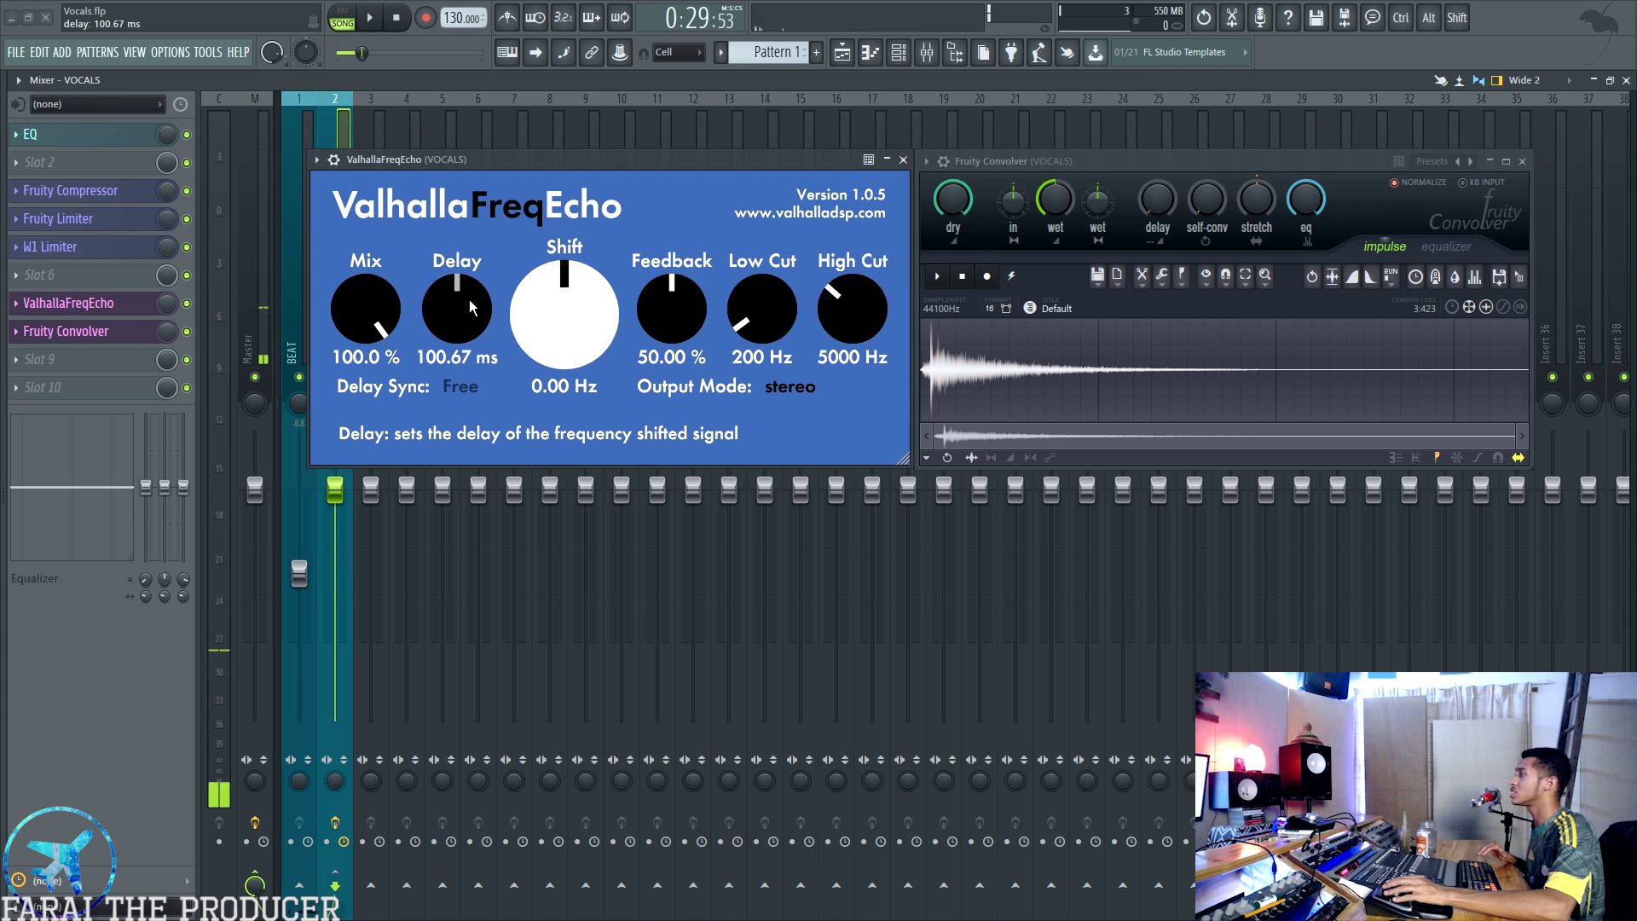
scroll(469, 299, "down", 2)
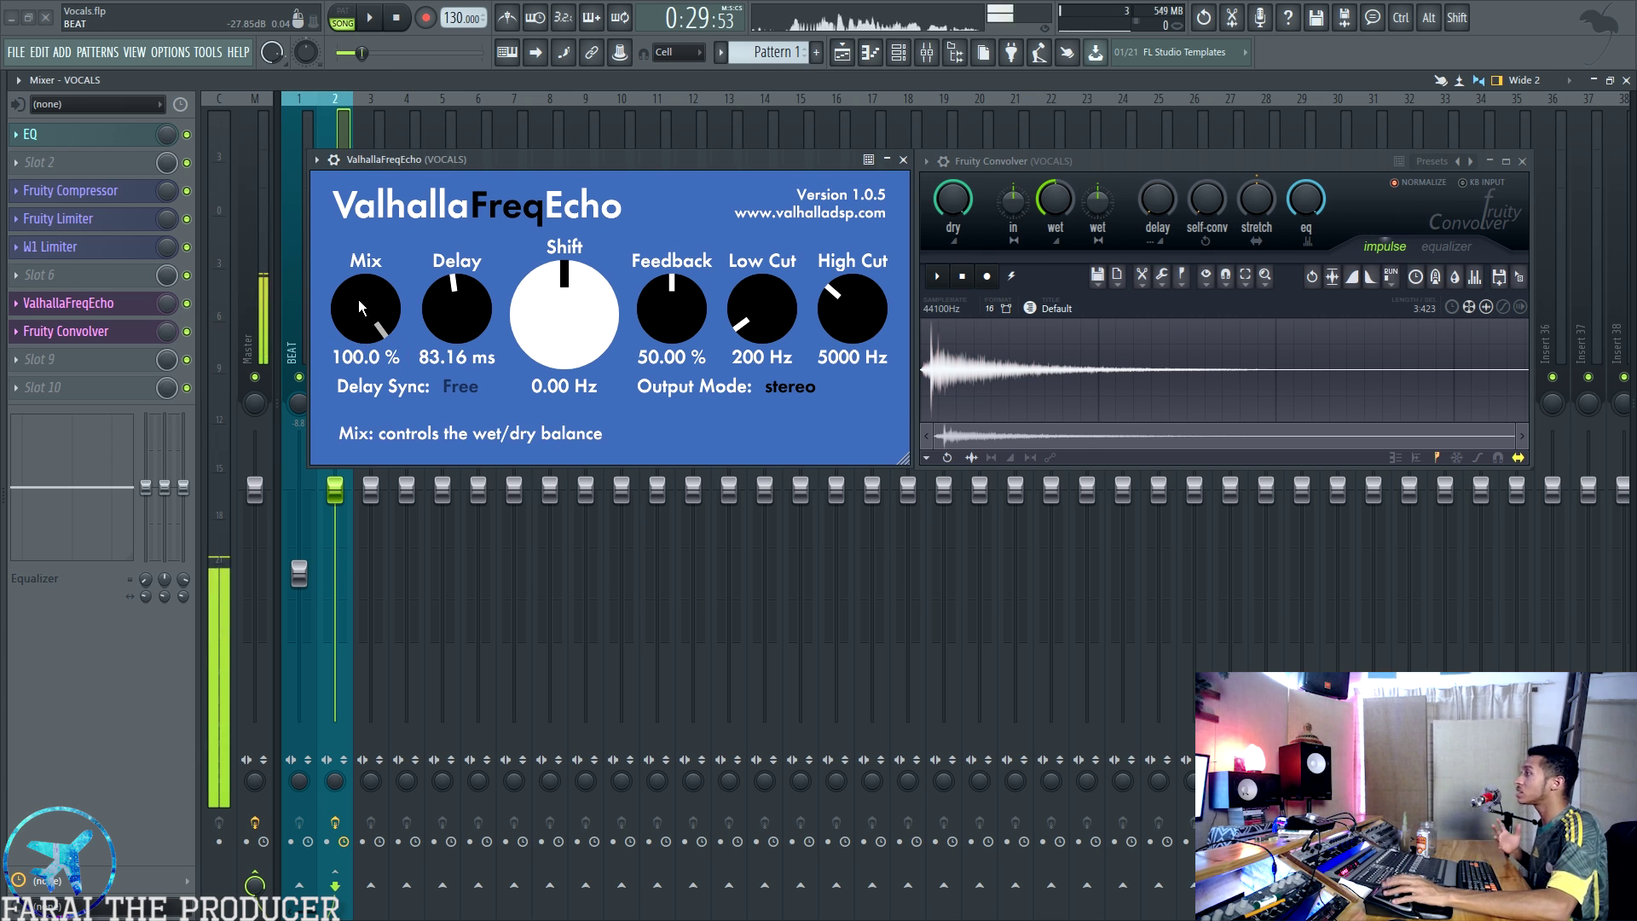
left_click_drag(167, 304, 168, 358)
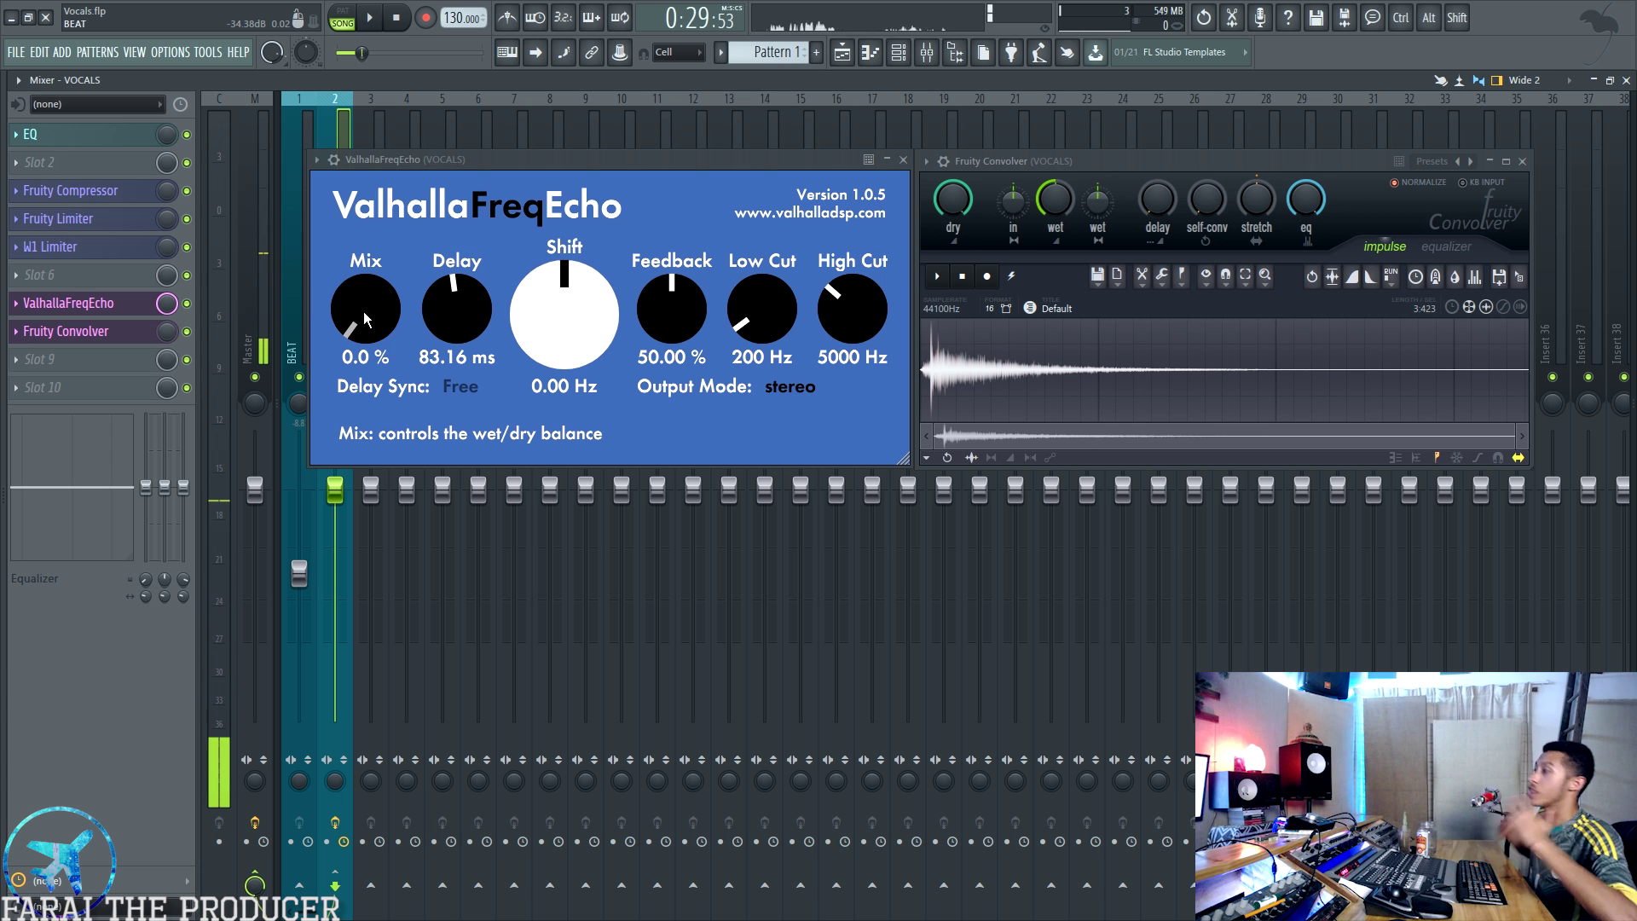
Set ValhallaFreqEcho's delay to 21.10 ms and raise its mix to 18.8%
scroll(438, 319, "up", 2)
scroll(436, 316, "up", 5)
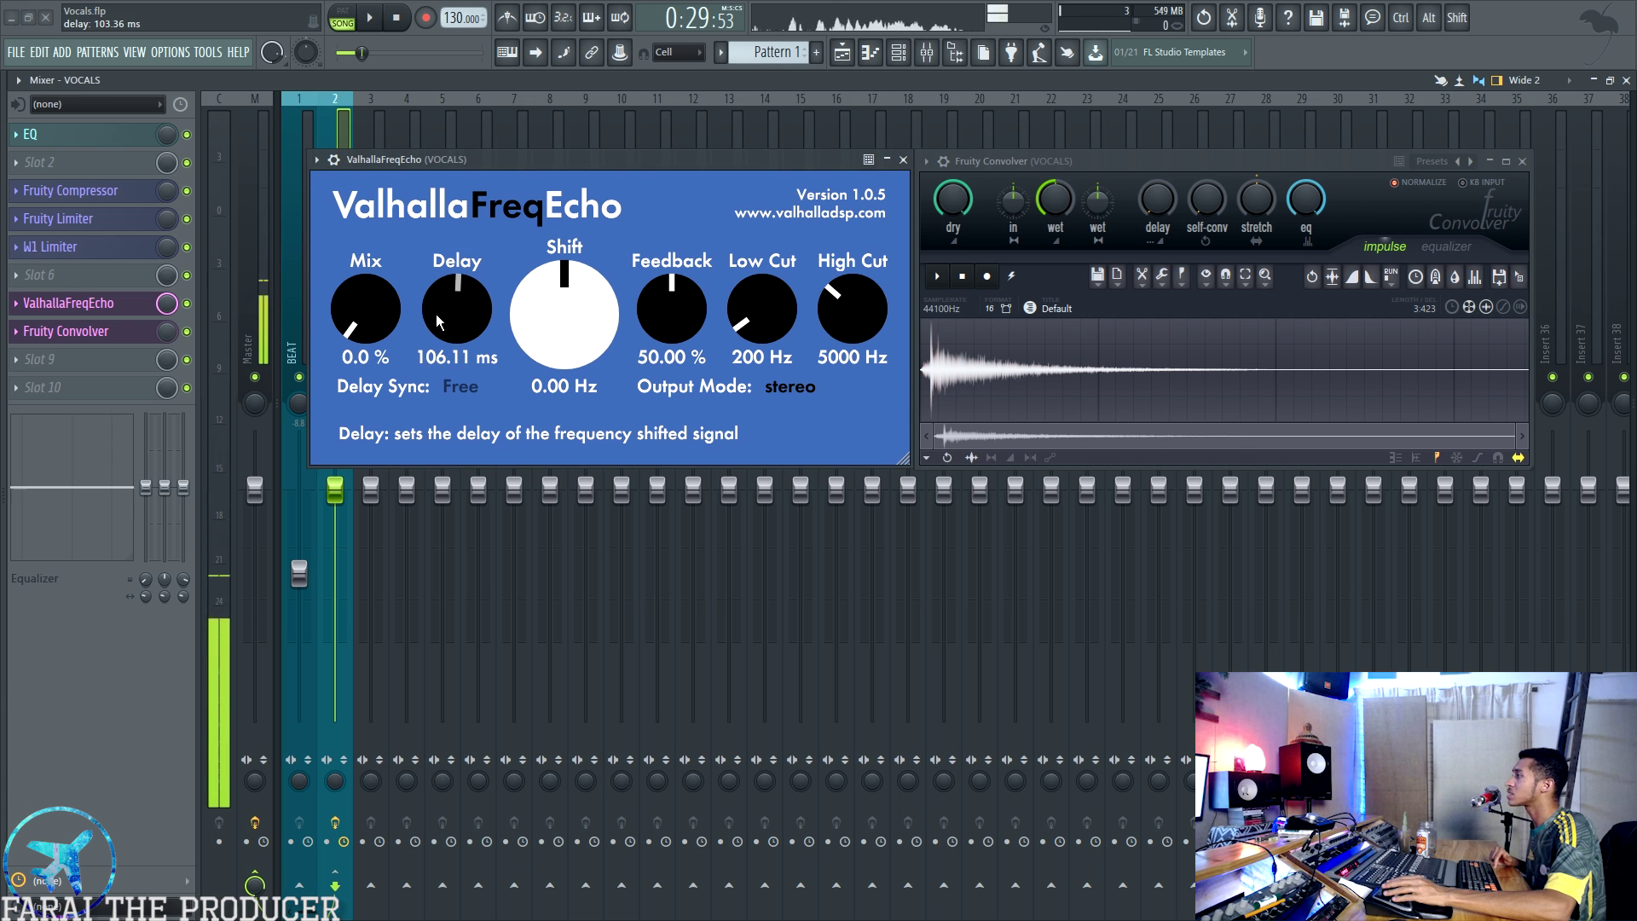
scroll(433, 317, "down", 6)
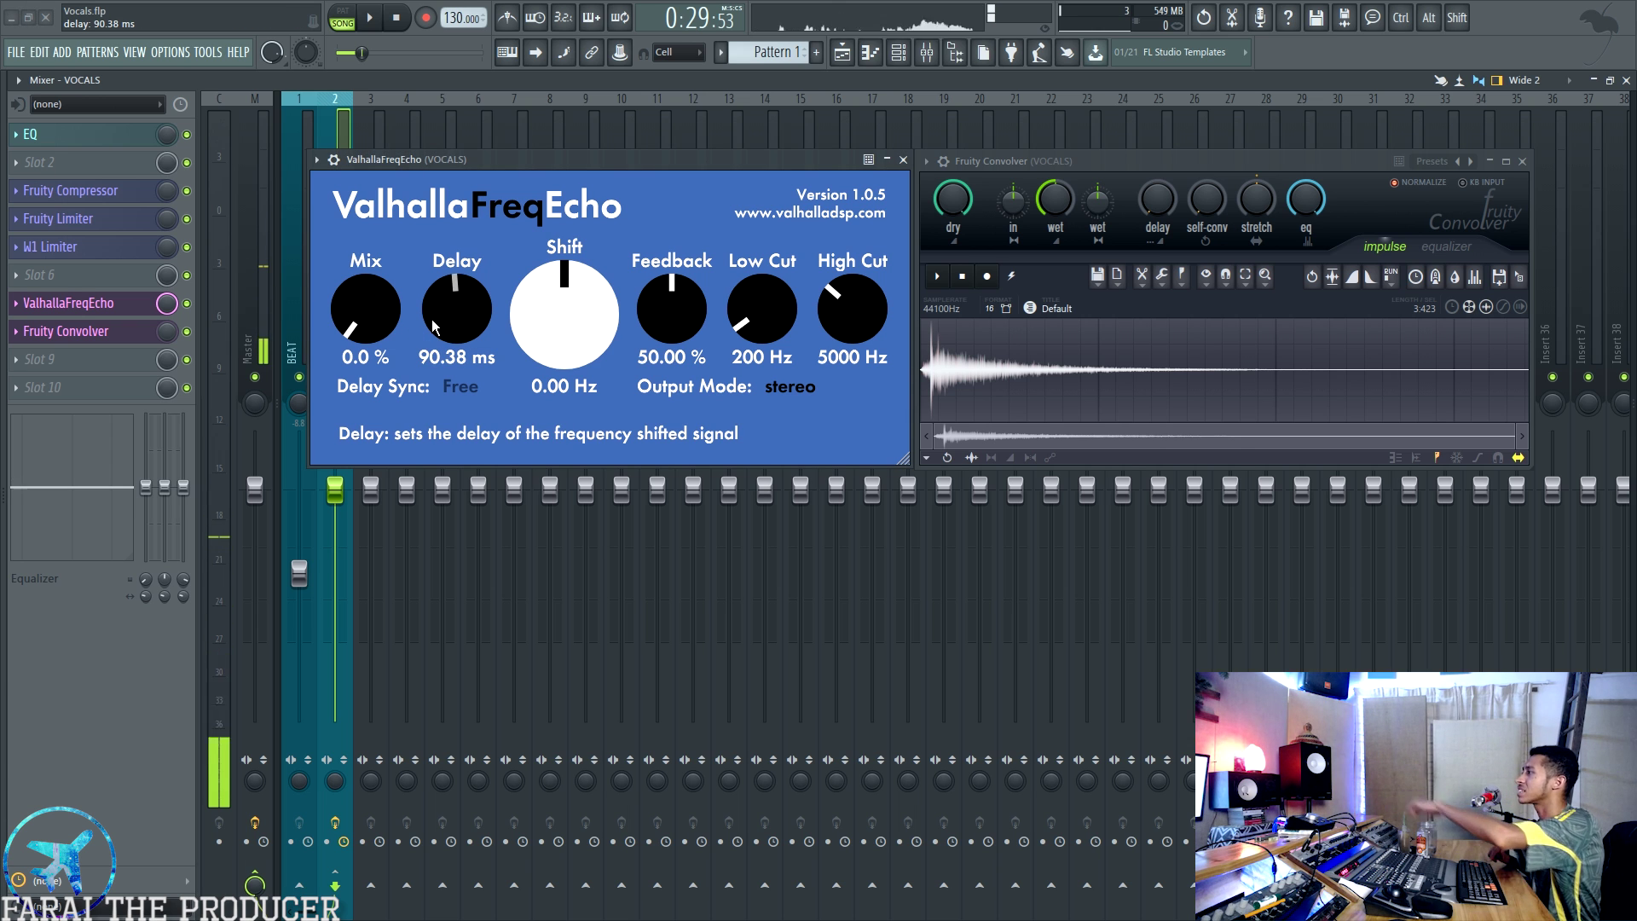
left_click_drag(431, 319, 432, 373)
scroll(456, 313, "up", 3)
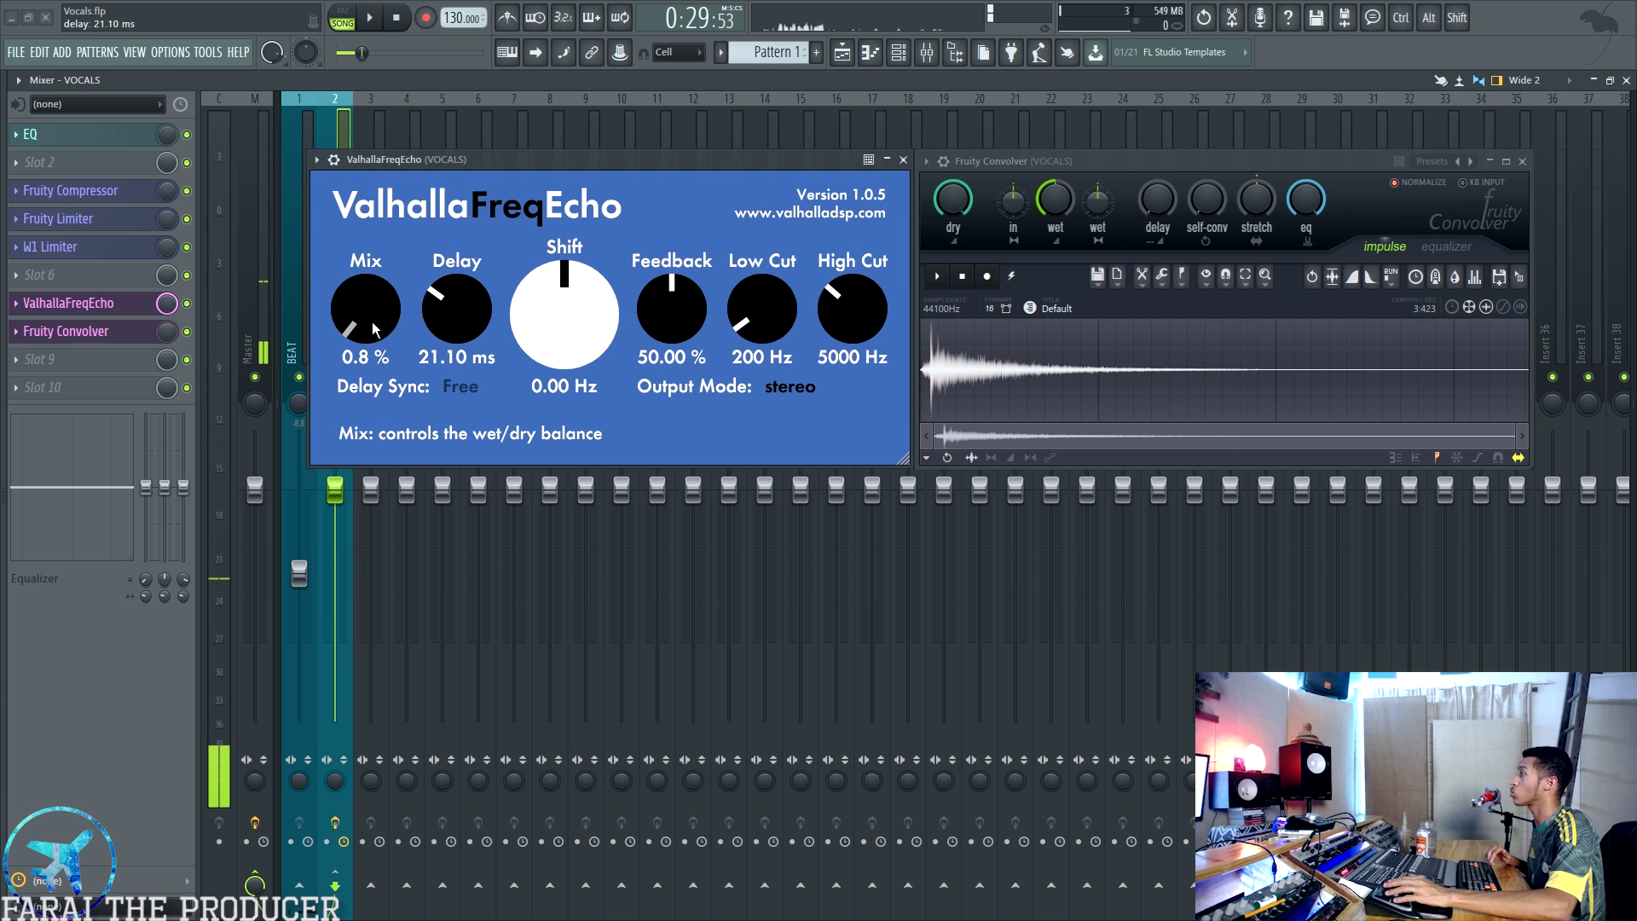
scroll(370, 310, "up", 4)
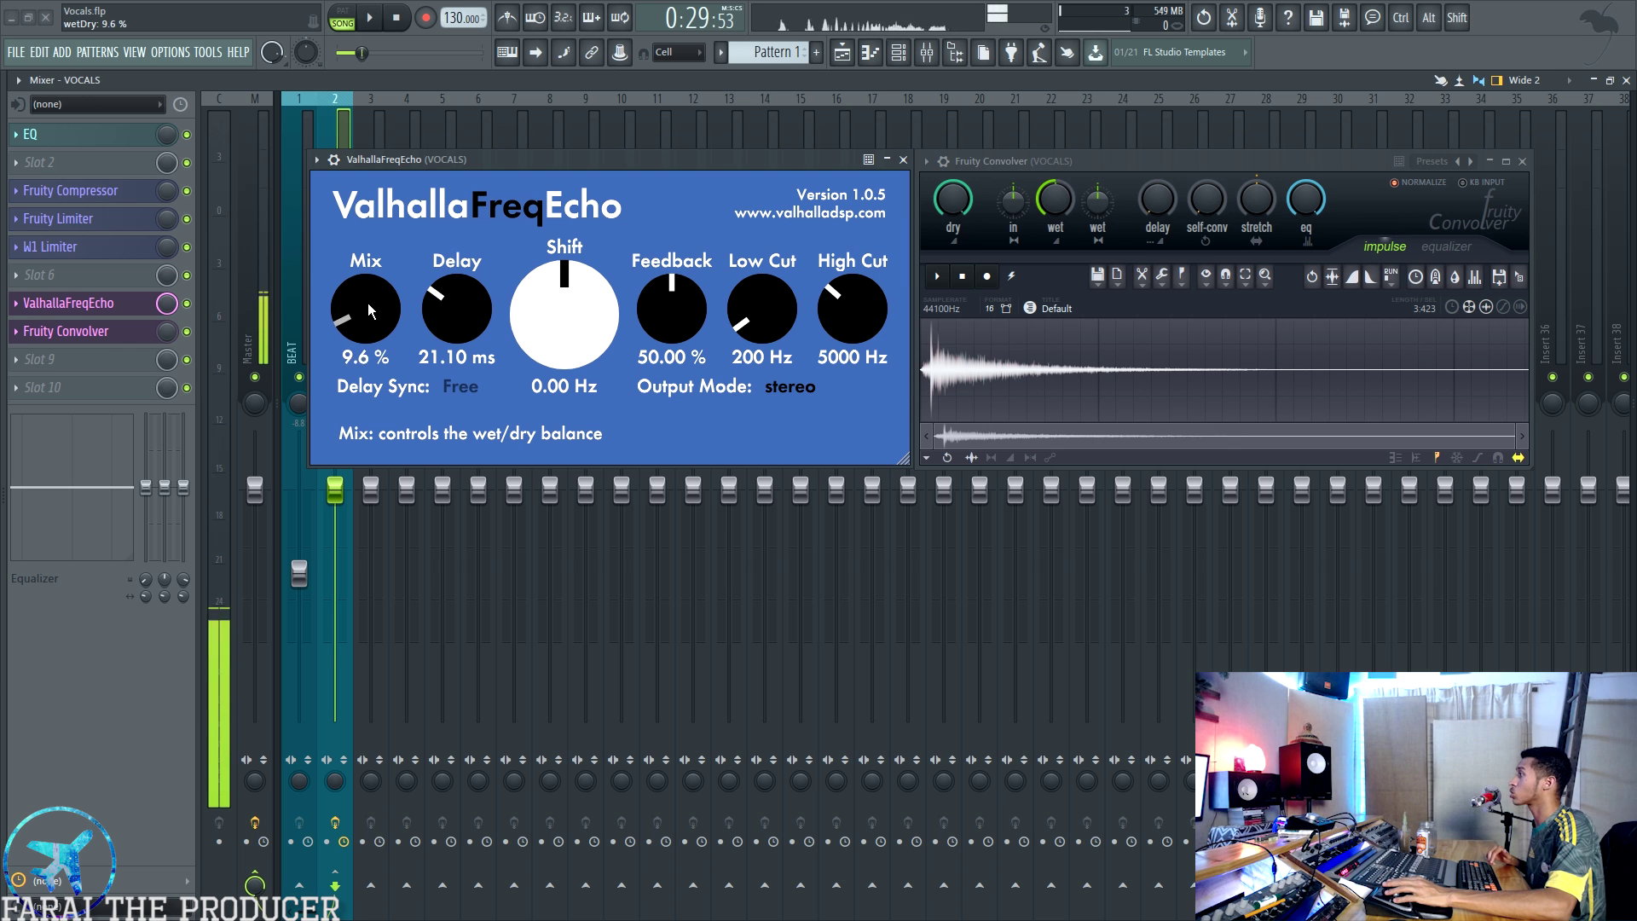
scroll(365, 293, "up", 3)
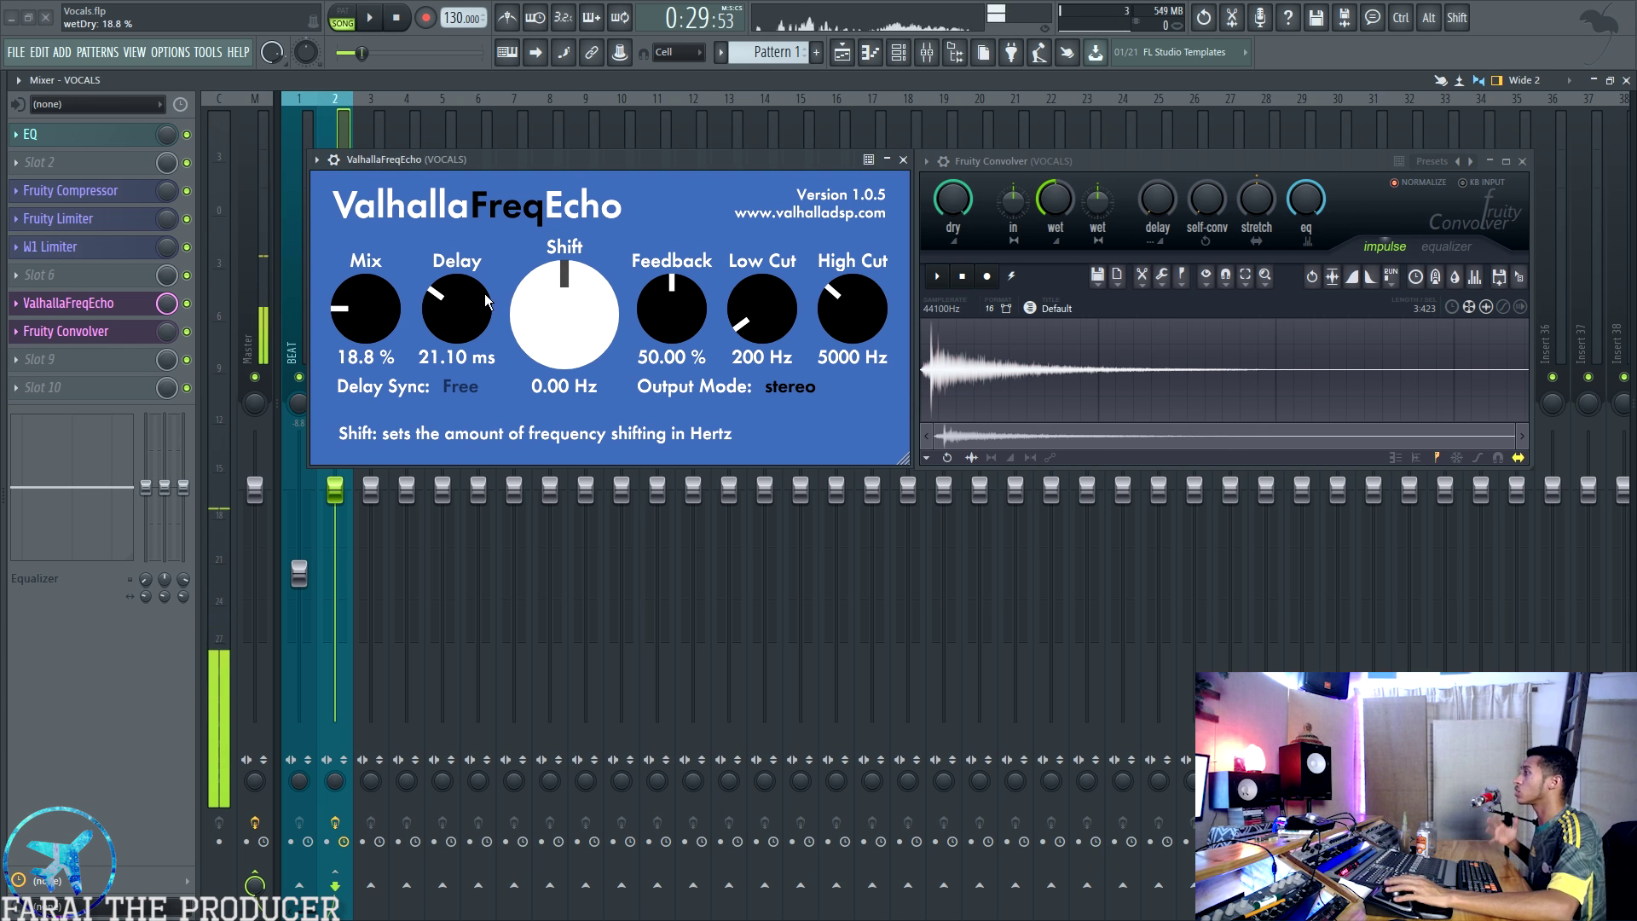
Set ValhallaFreqEcho's delay to 106.11 ms and its mix to 0%, and close its window
scroll(432, 306, "up", 3)
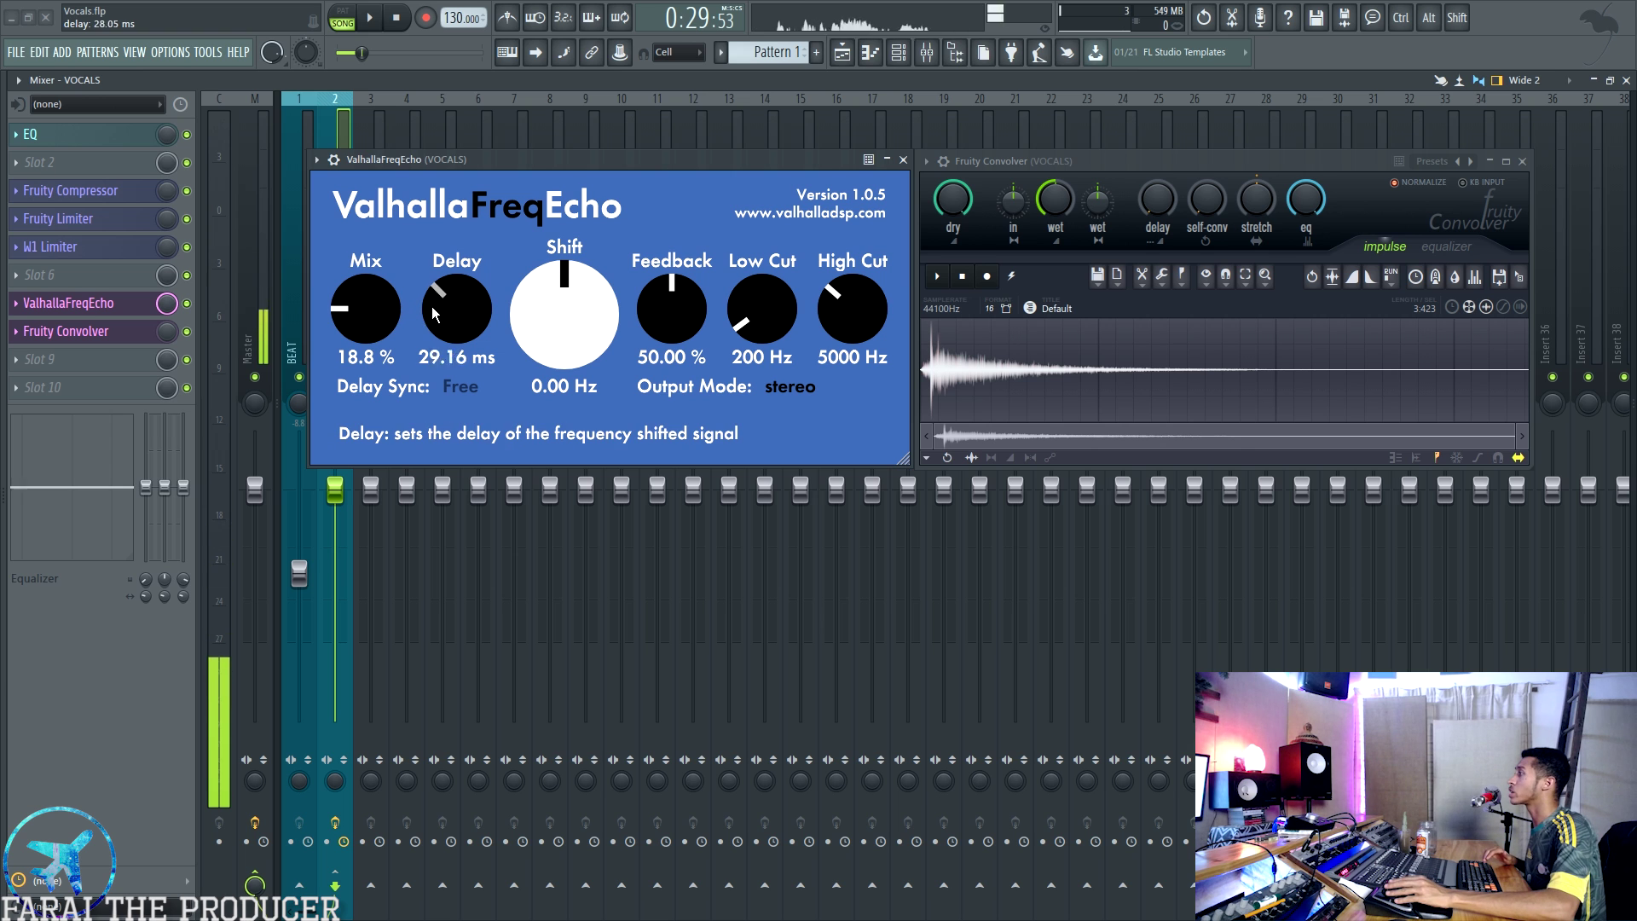
scroll(429, 282, "up", 1)
scroll(354, 274, "up", 2)
scroll(353, 268, "up", 4)
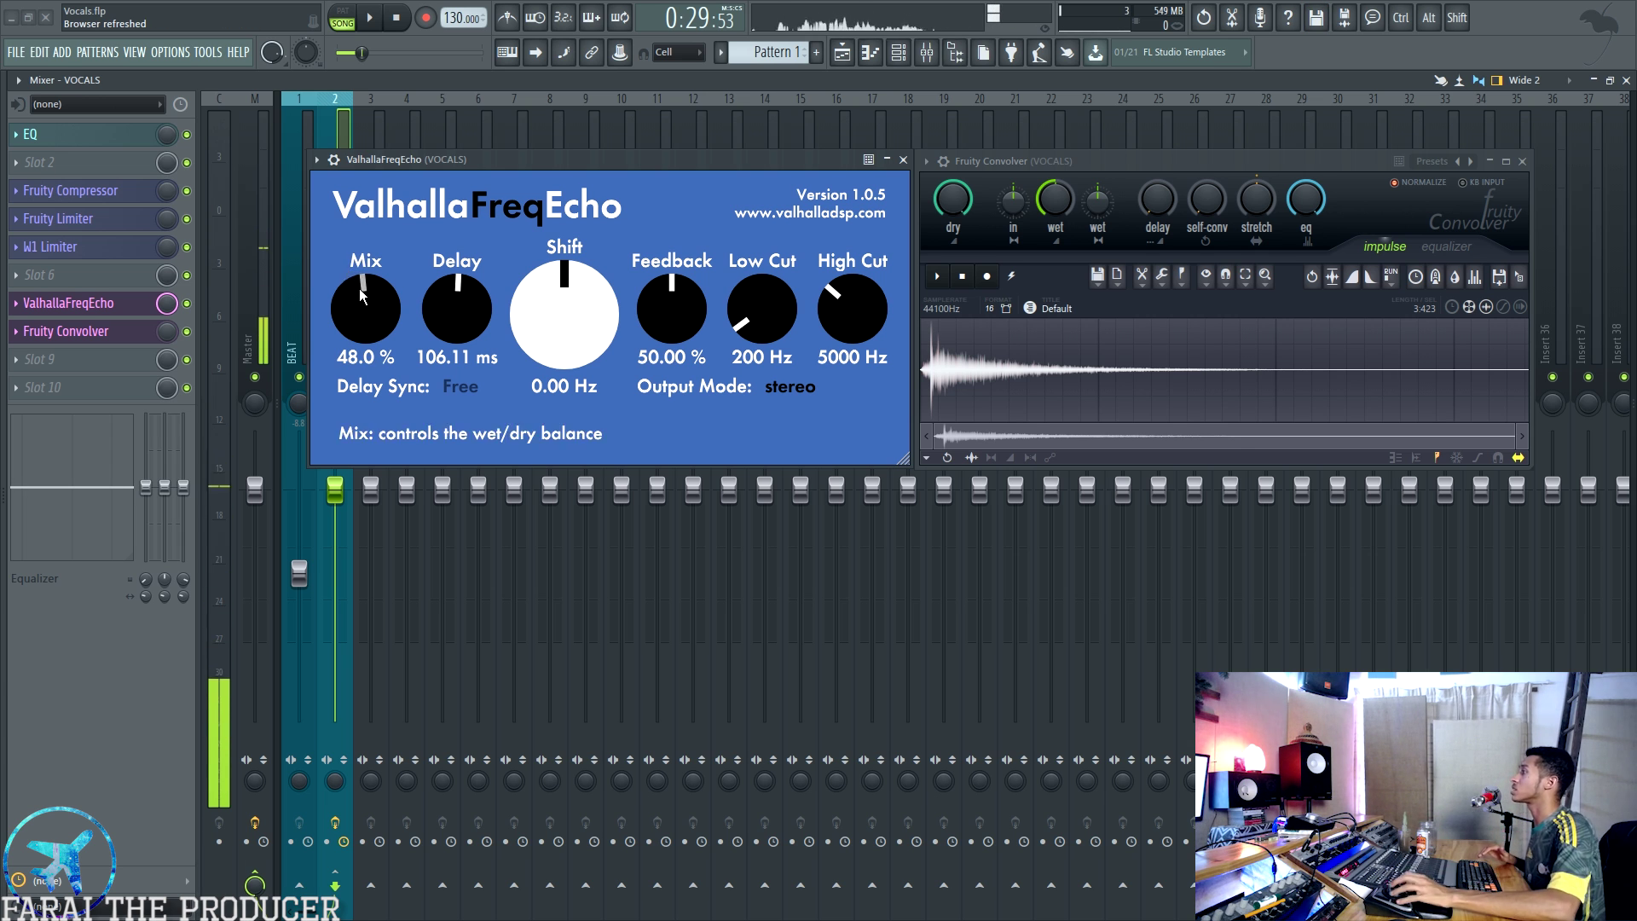
left_click_drag(348, 270, 344, 392)
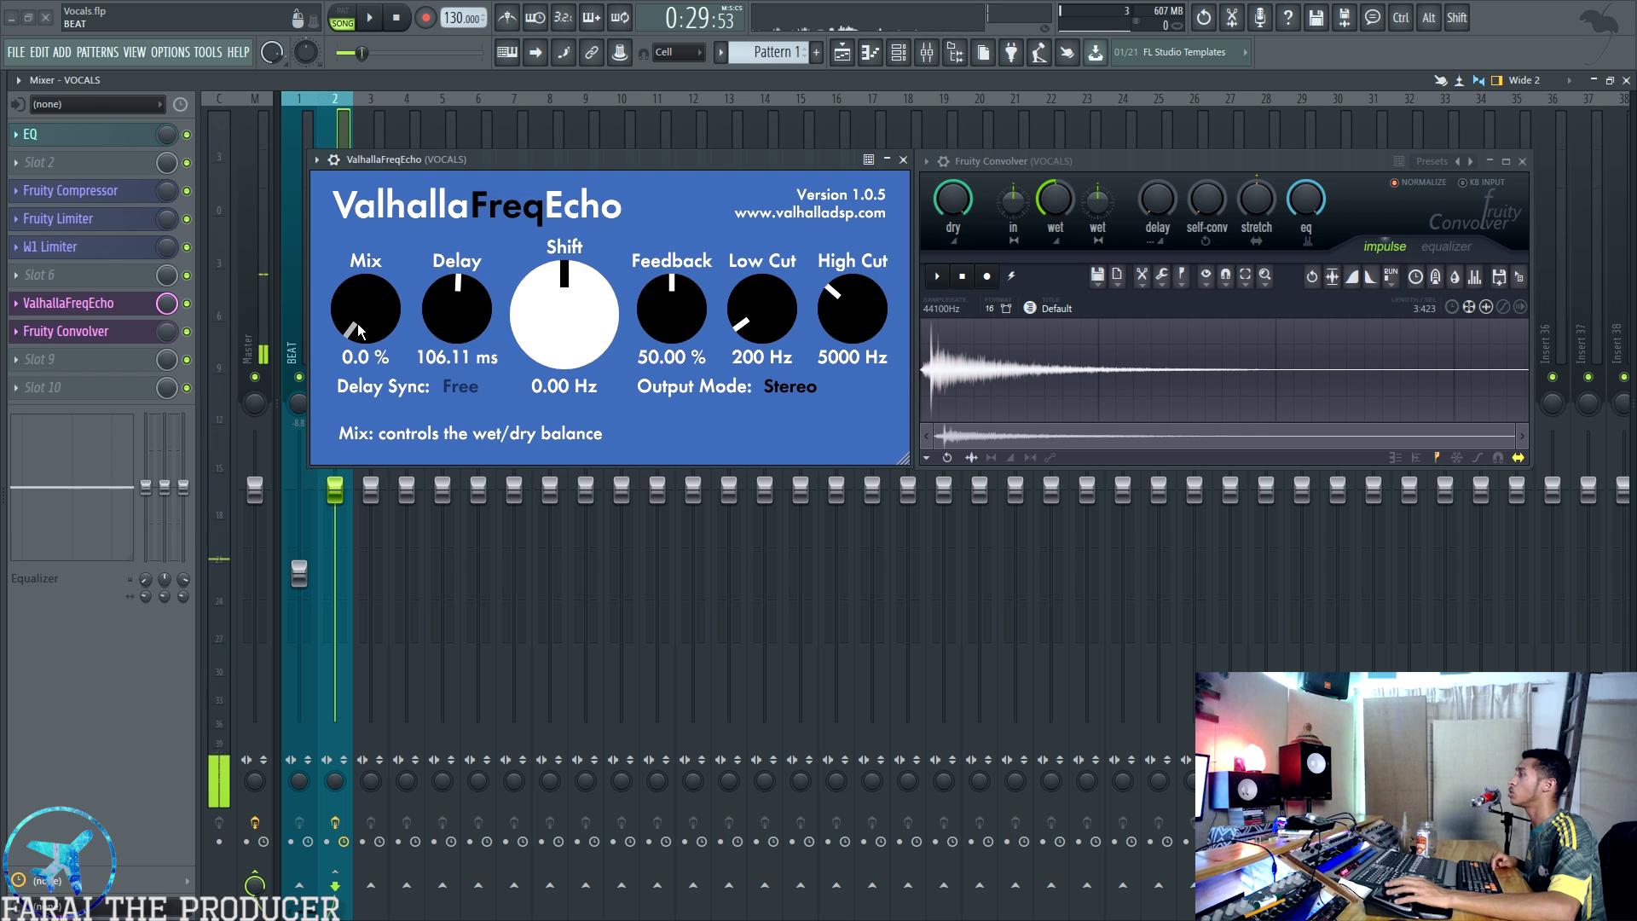
left_click(98, 304)
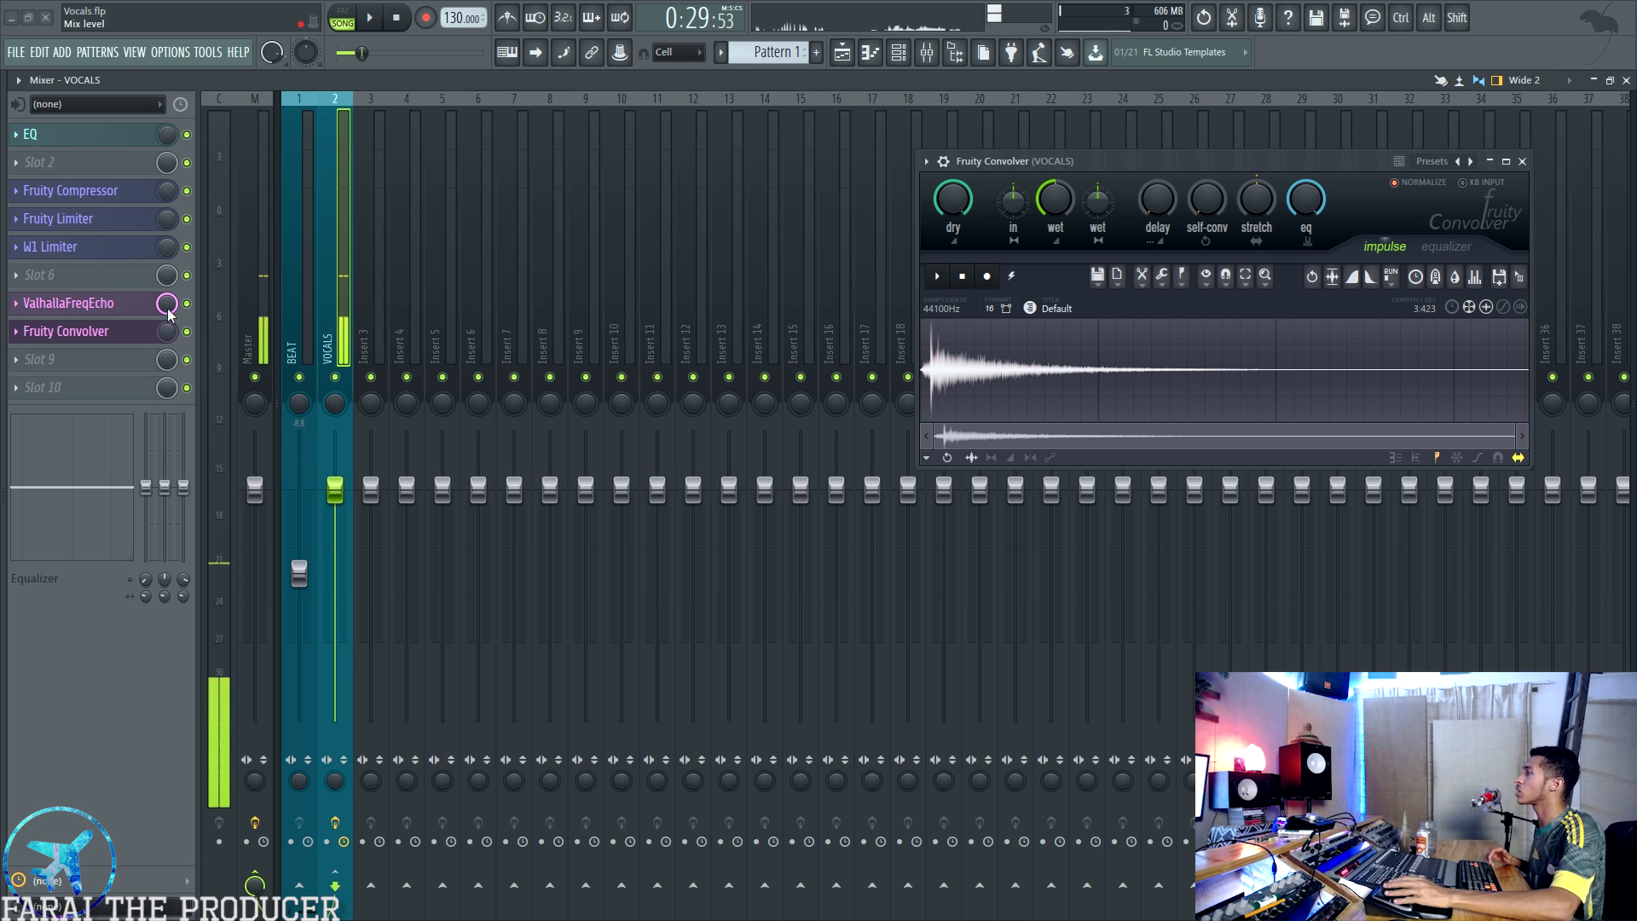
Adjust Fruity Convolver's dry level and wet stereo separation, and audition the reverb by briefly raising its effect slot's mix level
left_click_drag(1088, 166, 826, 169)
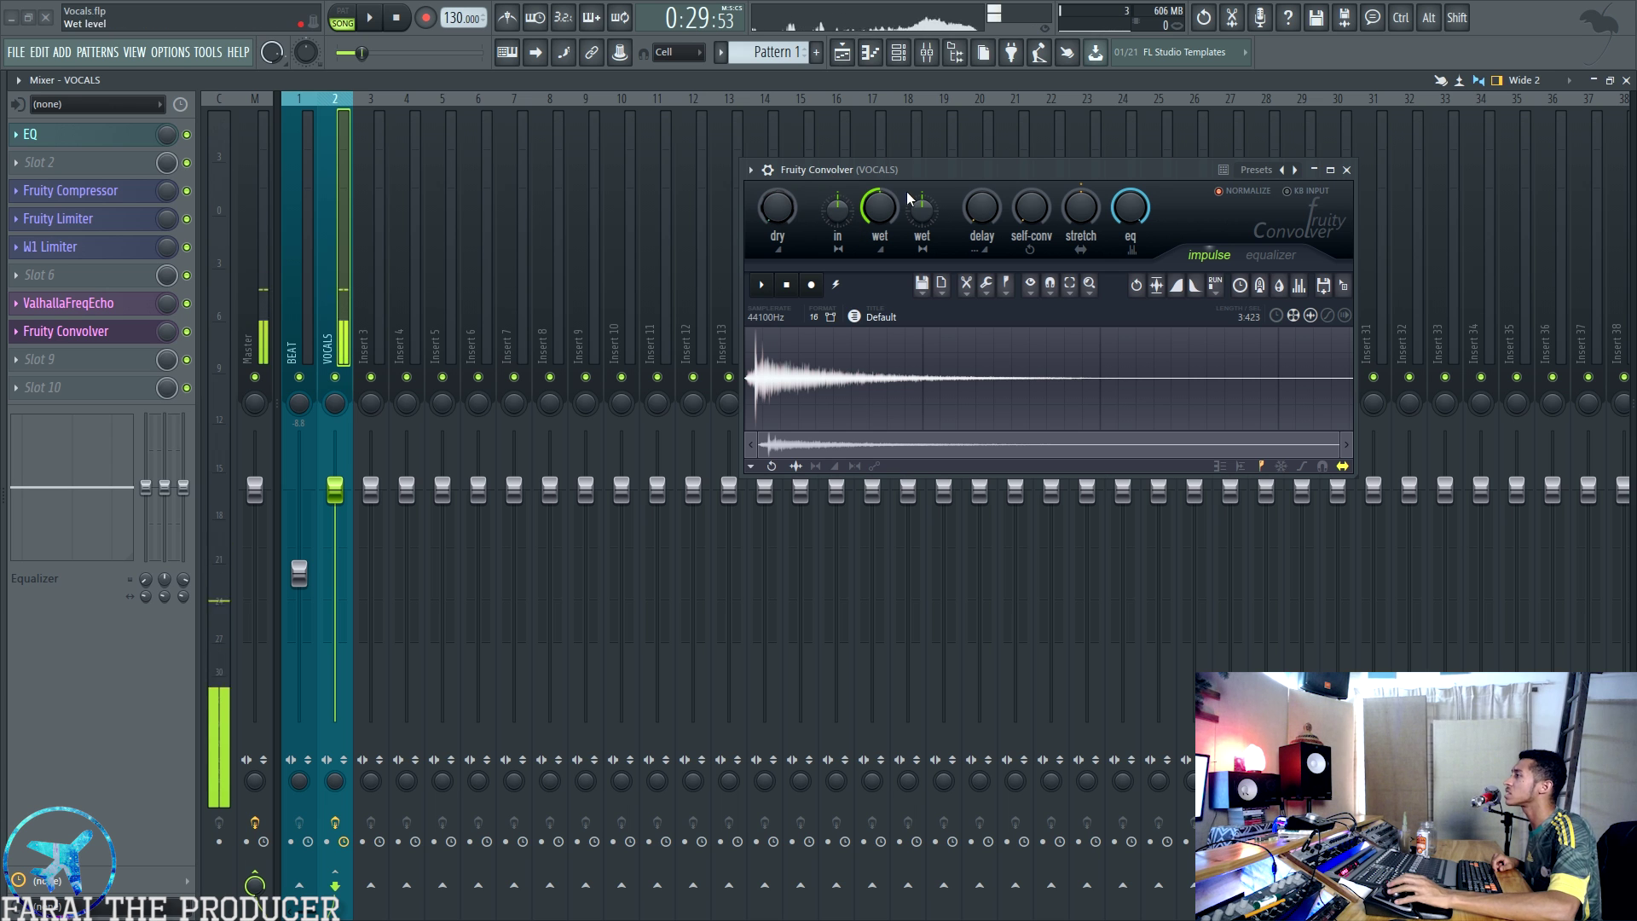
left_click_drag(878, 213, 921, 216)
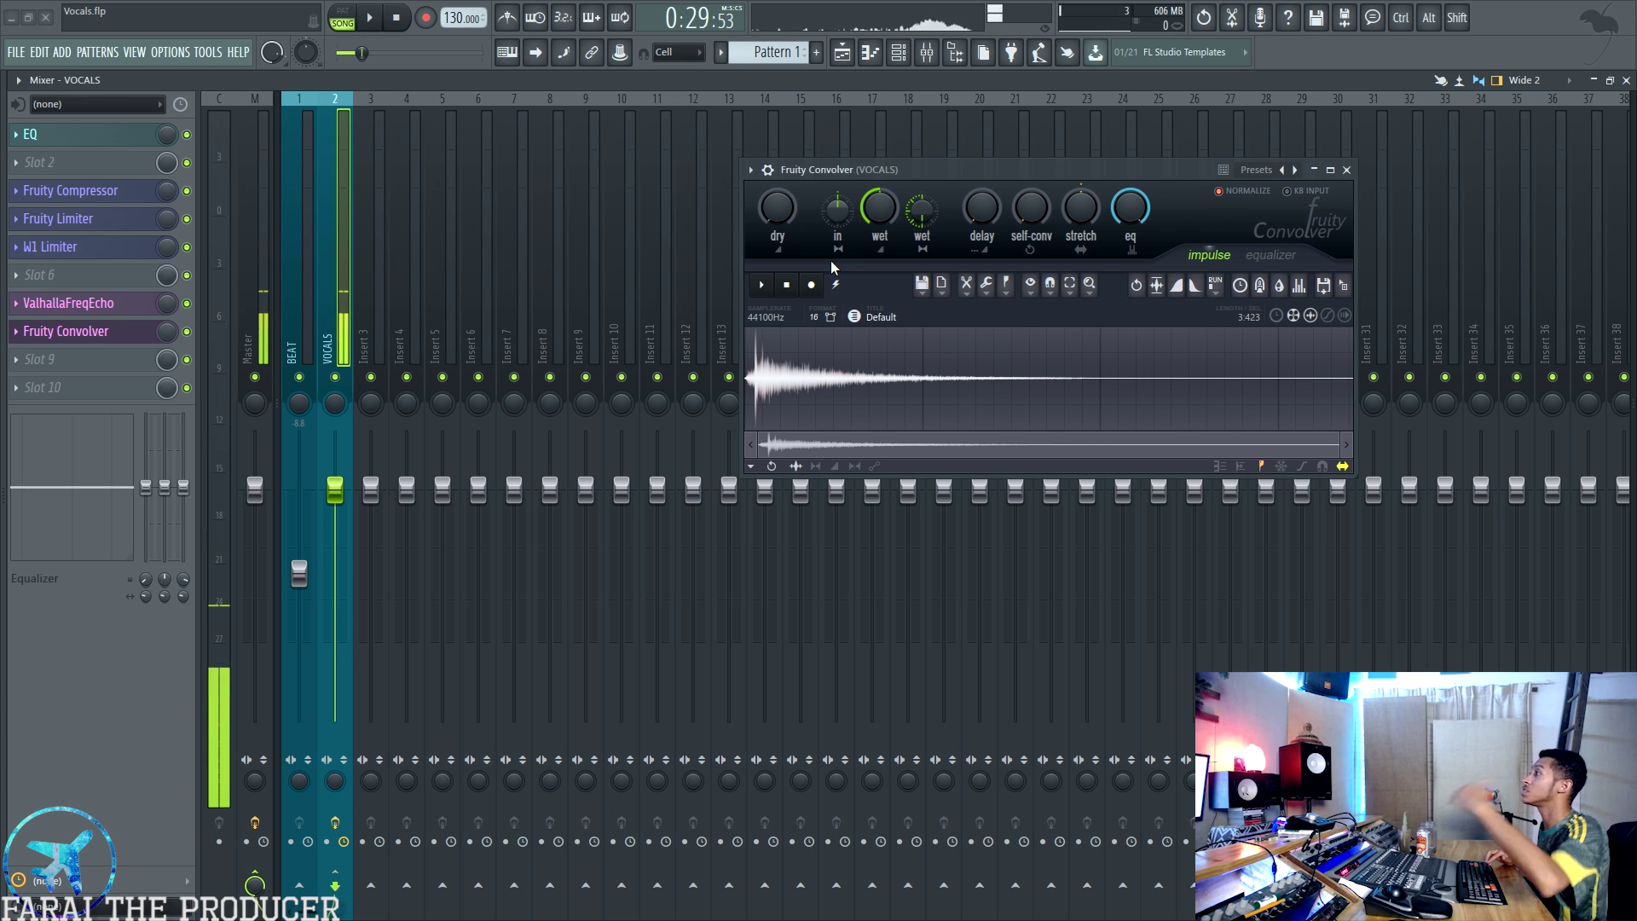
left_click_drag(944, 170, 907, 185)
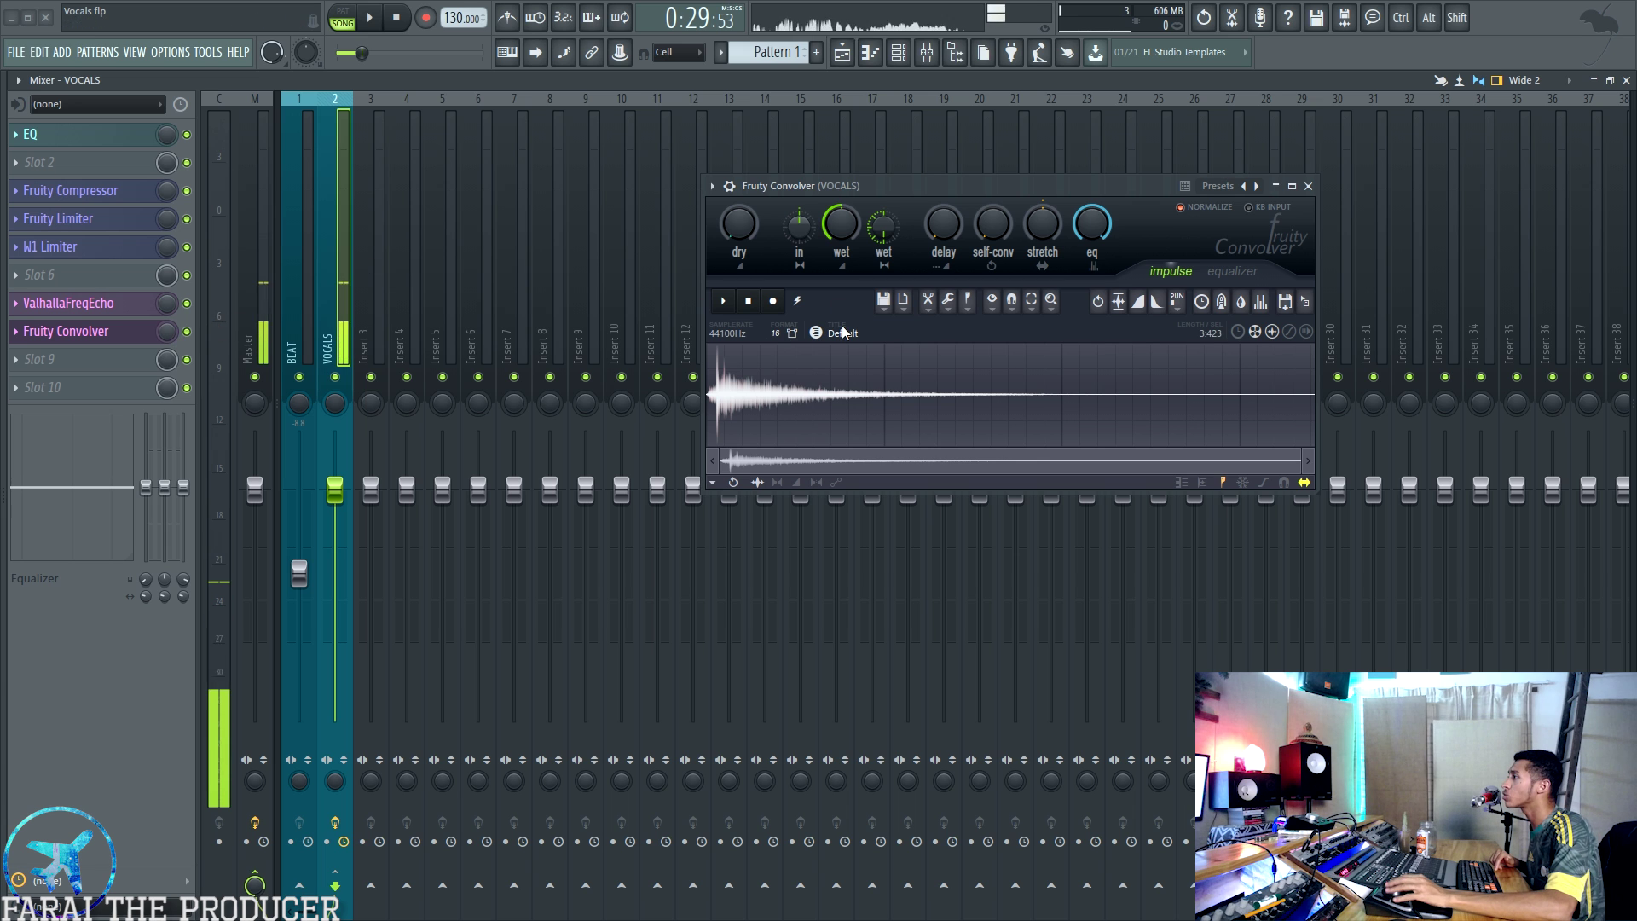
left_click_drag(169, 334, 169, 326)
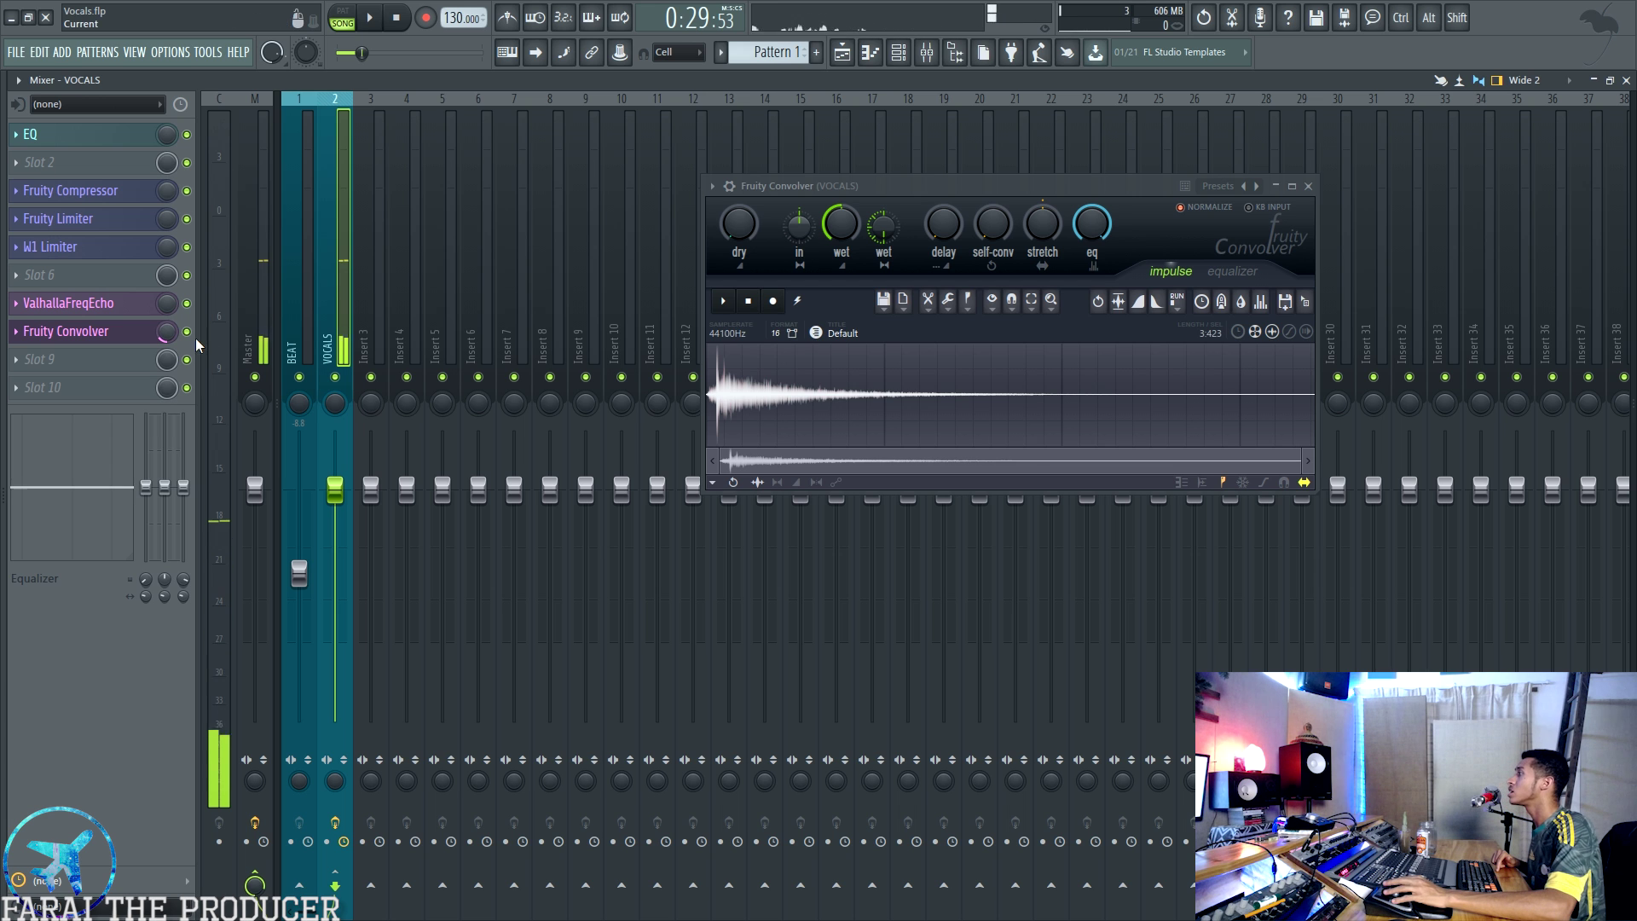
left_click_drag(167, 332, 169, 333)
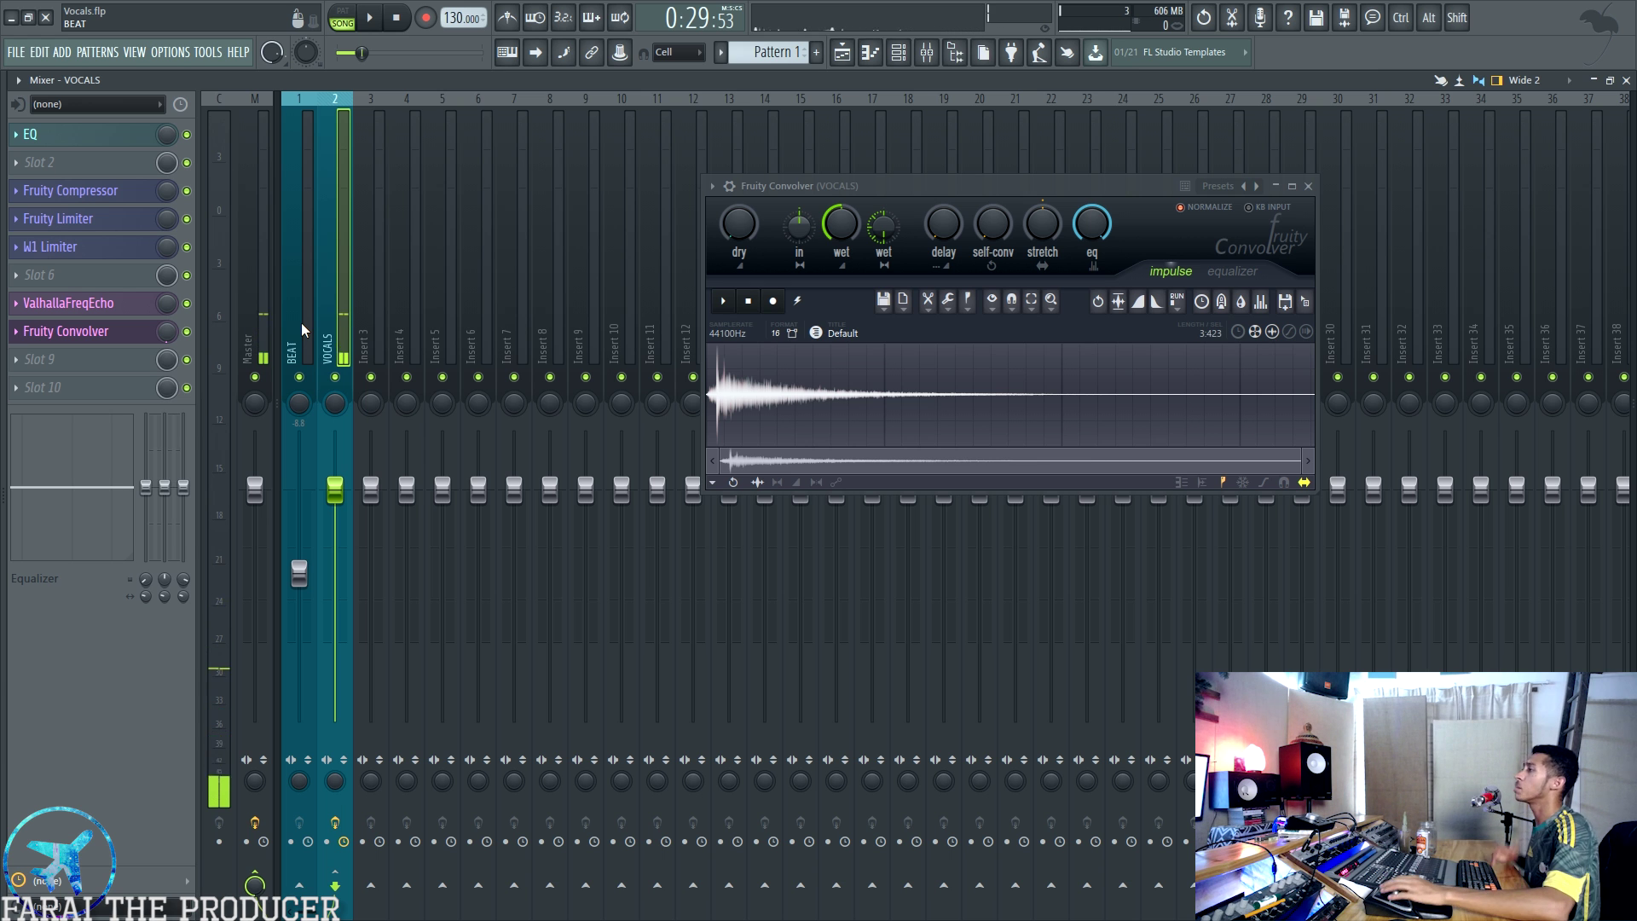
Load the Pcsh Bathroom (Boys) preset in Fruity Convolver and audition it by raising and lowering its effect slot's mix level
left_click(717, 194)
mouse_move(759, 239)
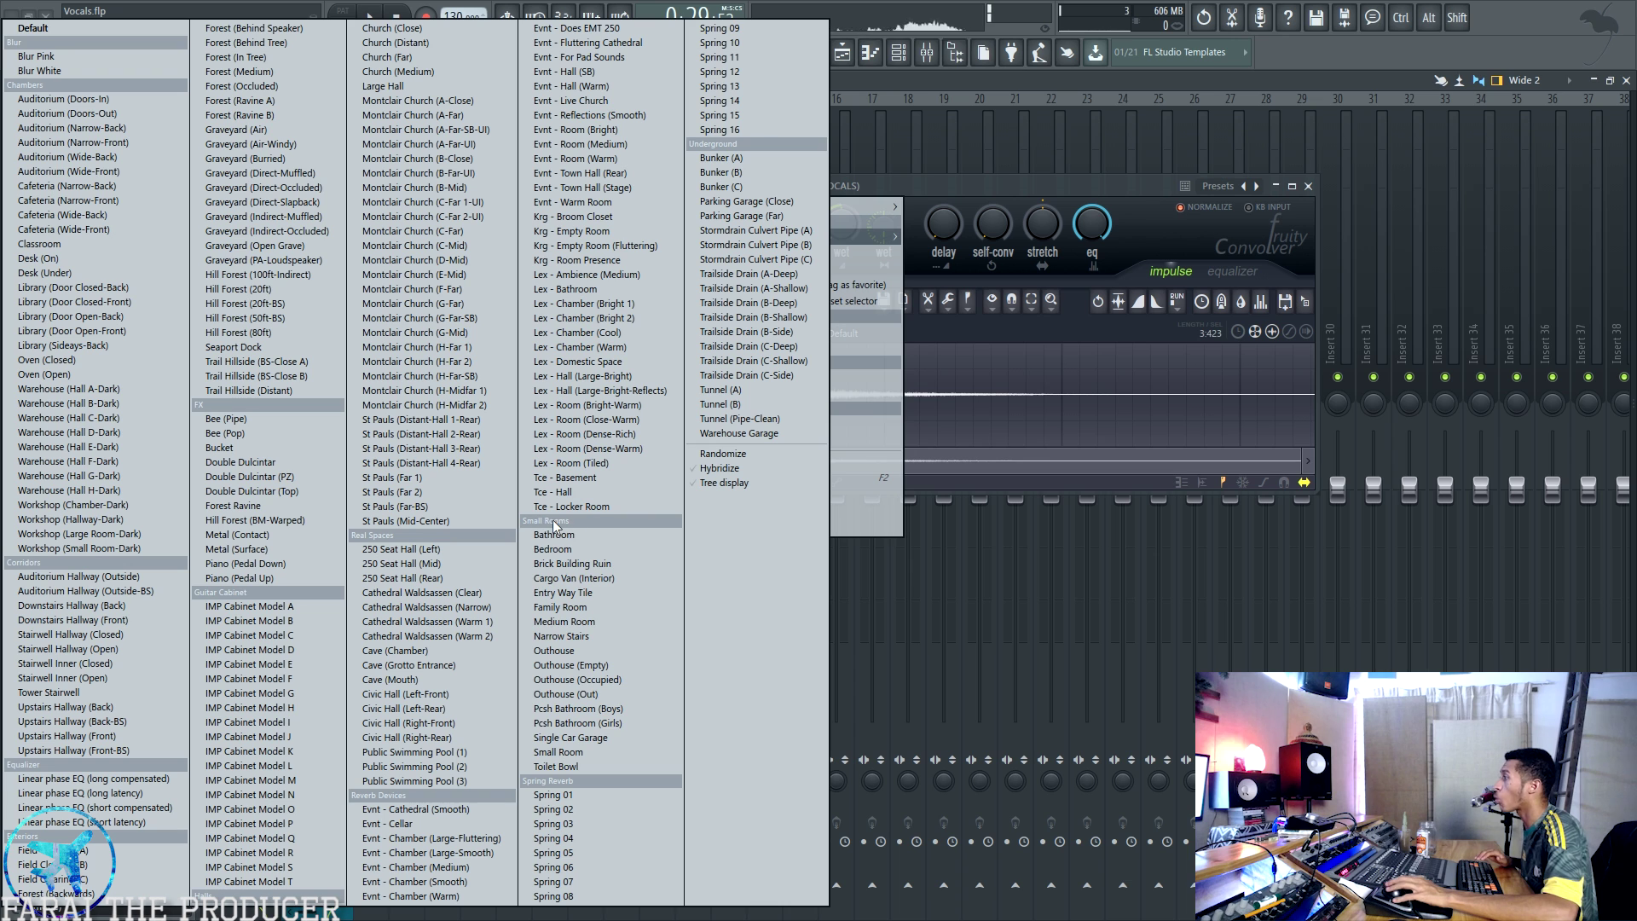
left_click(580, 709)
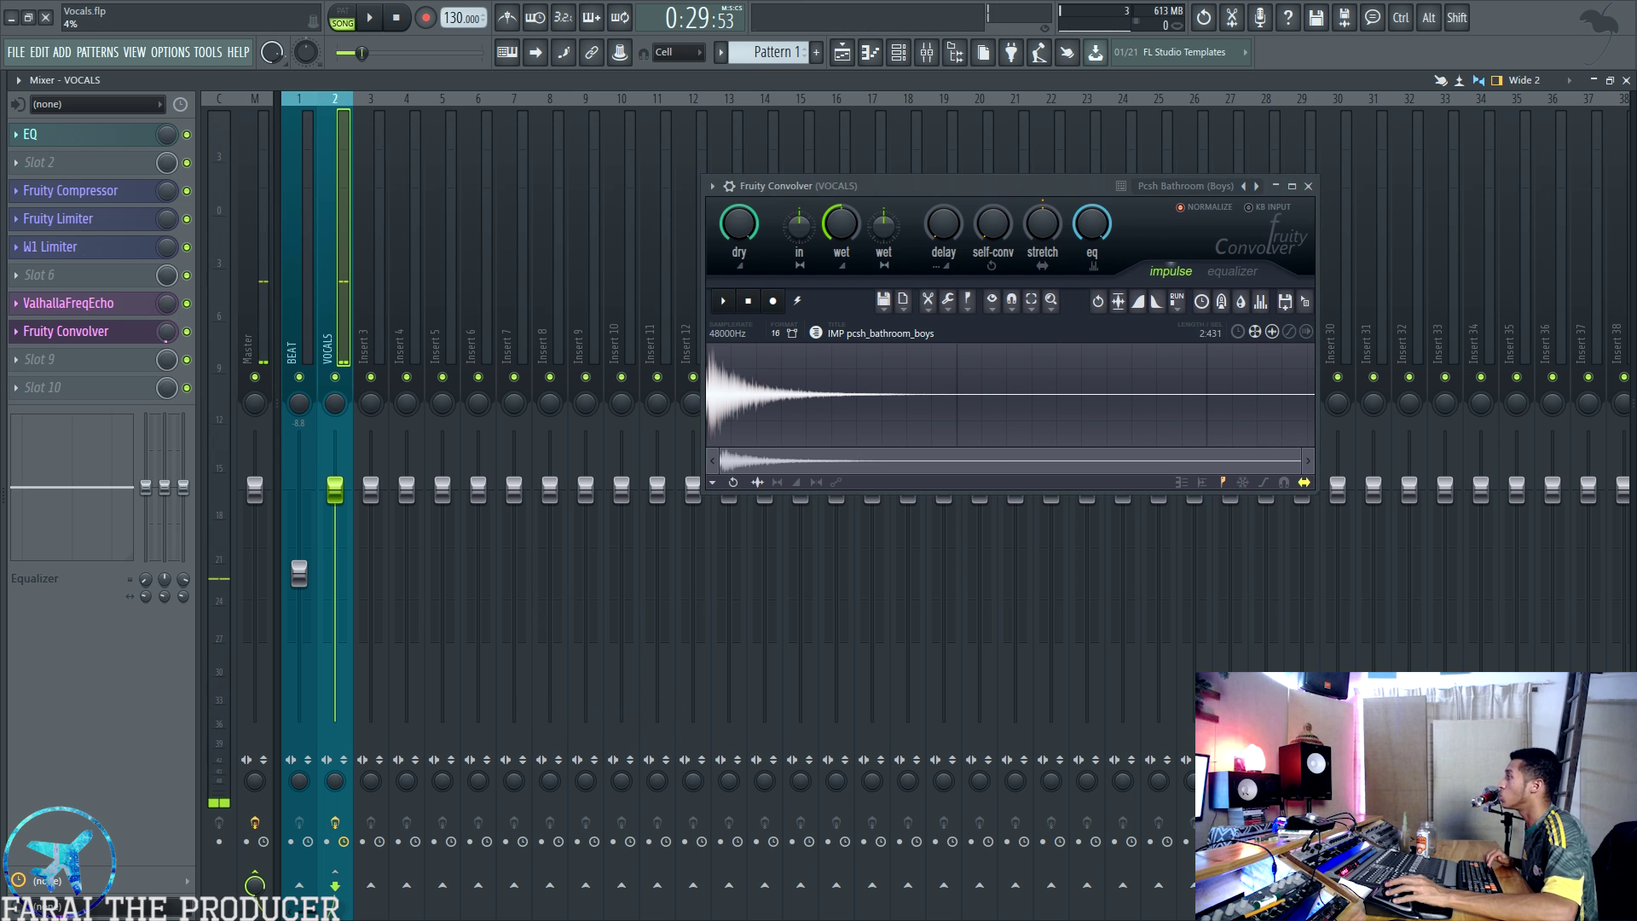
mouse_move(170, 340)
left_mouse_down()
mouse_move(170, 294)
mouse_move(171, 322)
left_mouse_up()
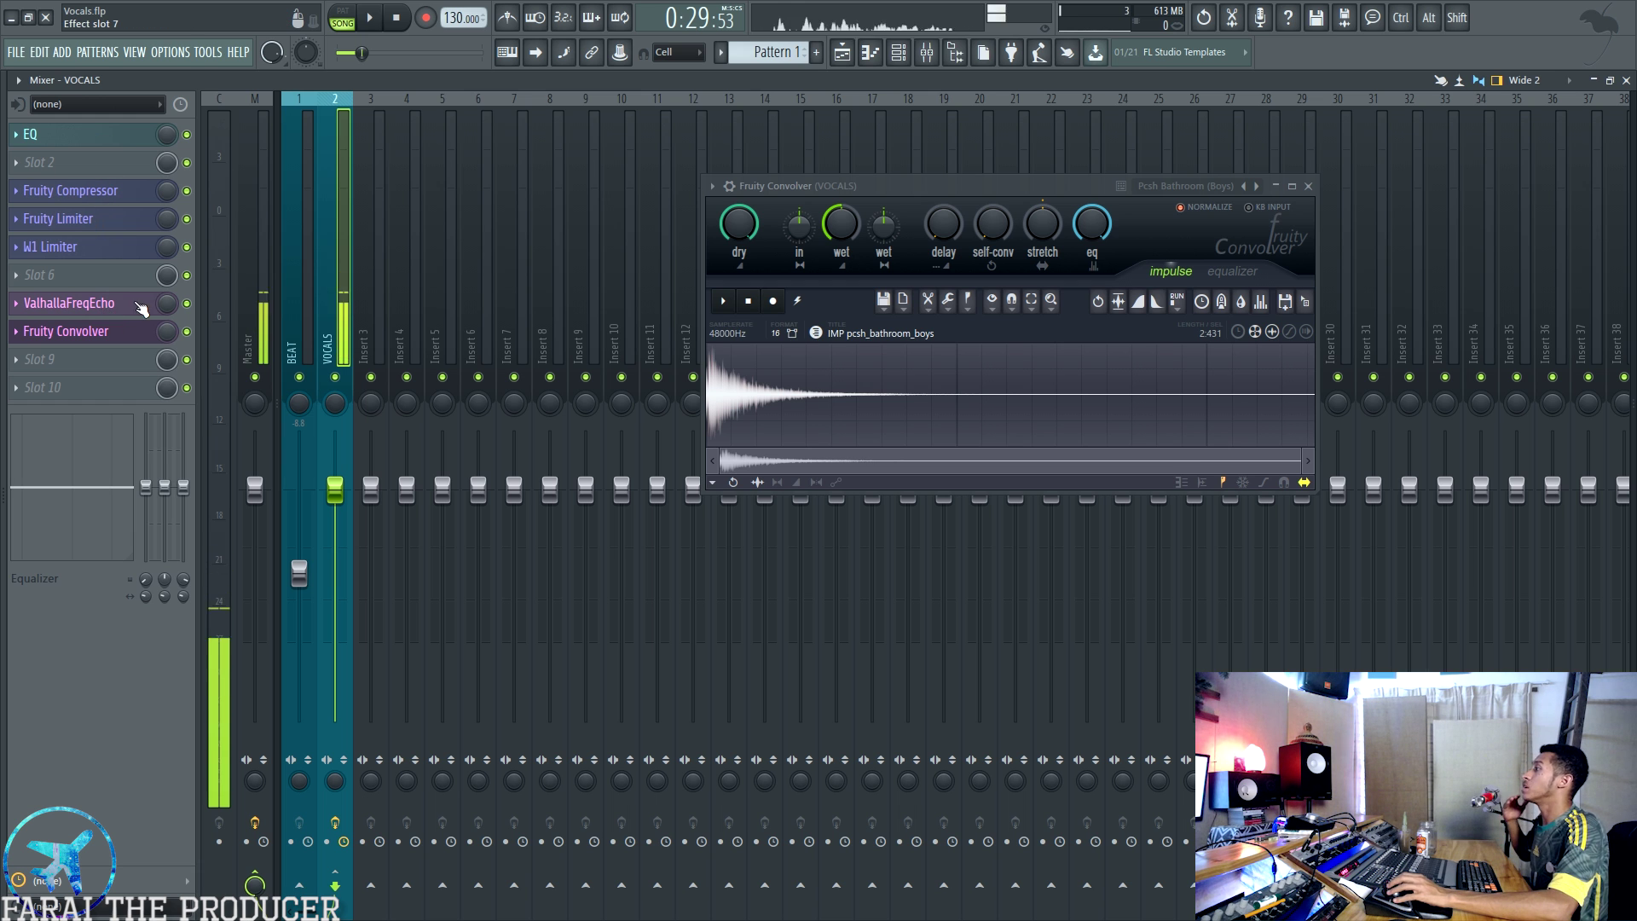
Reopen ValhallaFreqEcho to review its settings, and close both the echo and Fruity Convolver windows
left_click(104, 305)
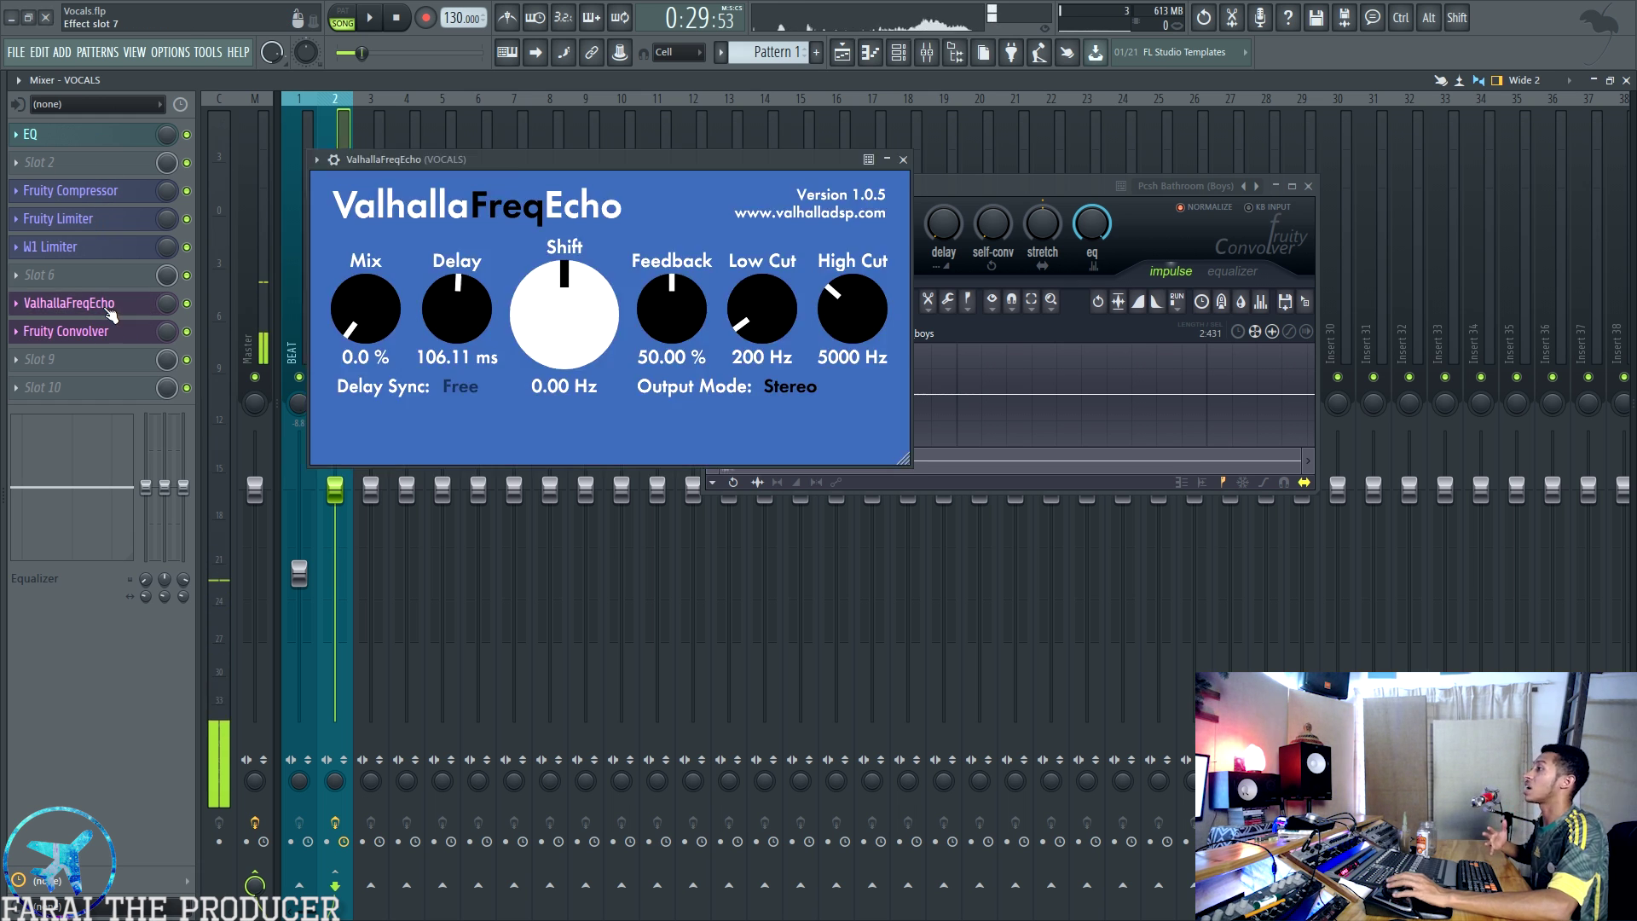
left_click(902, 160)
left_click(1308, 186)
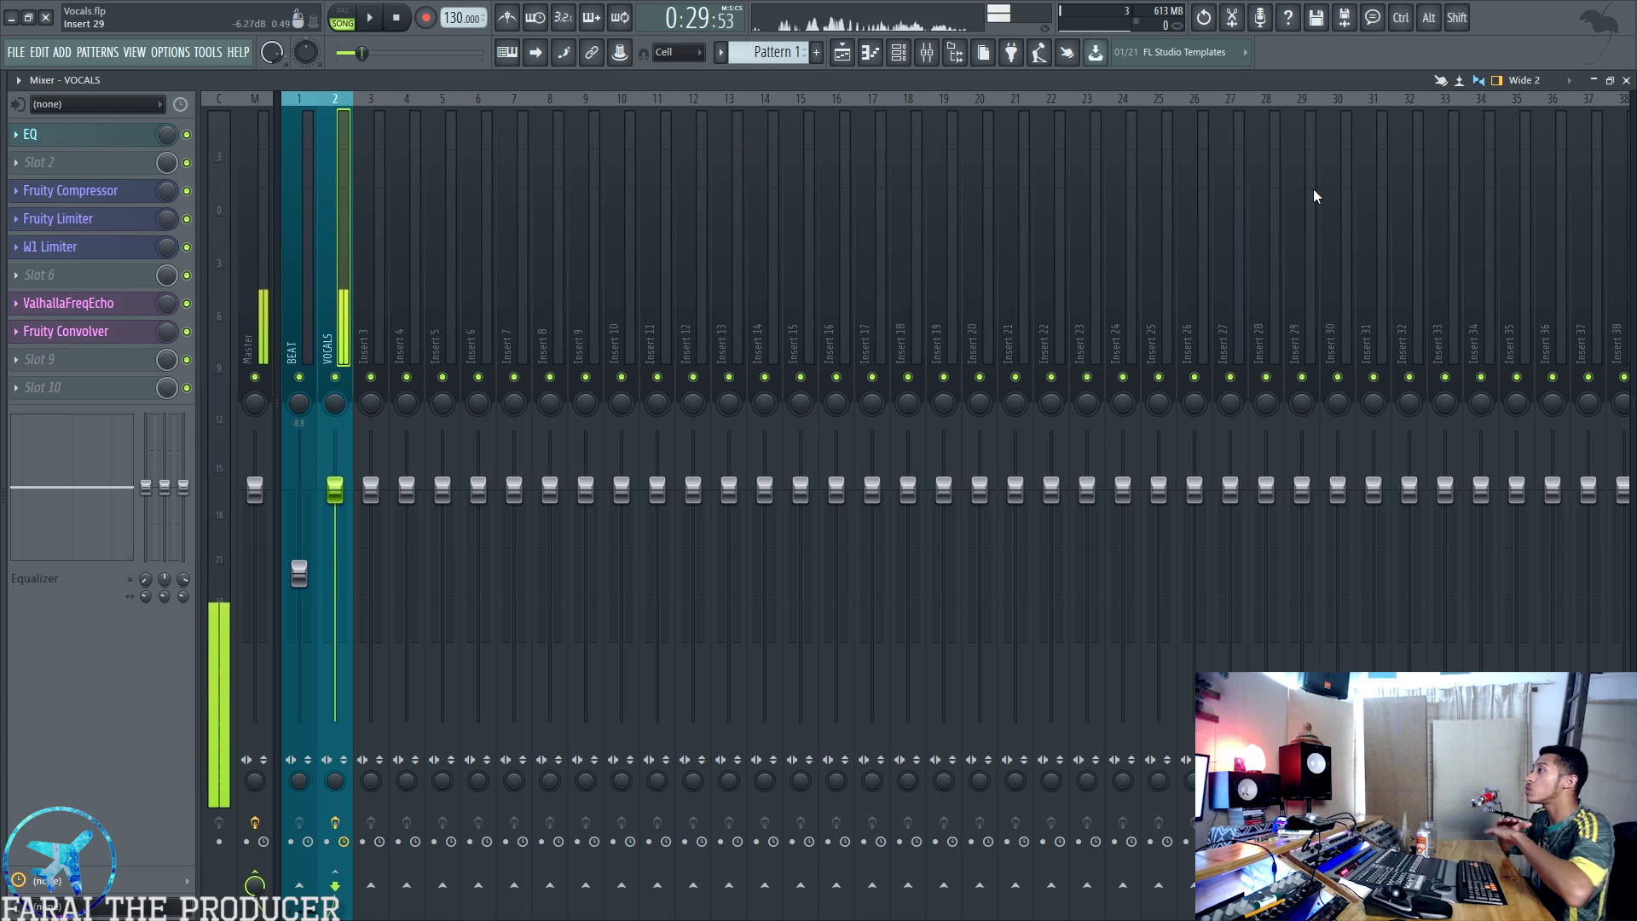